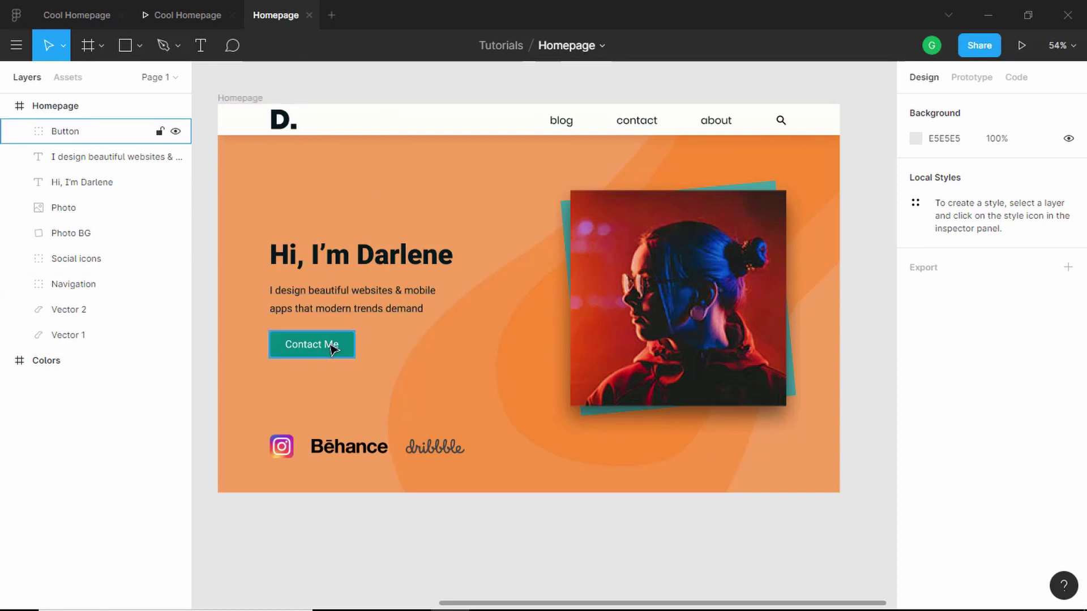
- Duplicate the Homepage frame to its right as a copy named Button Animation
{"action": "left_click", "coordinate": [300, 348]}
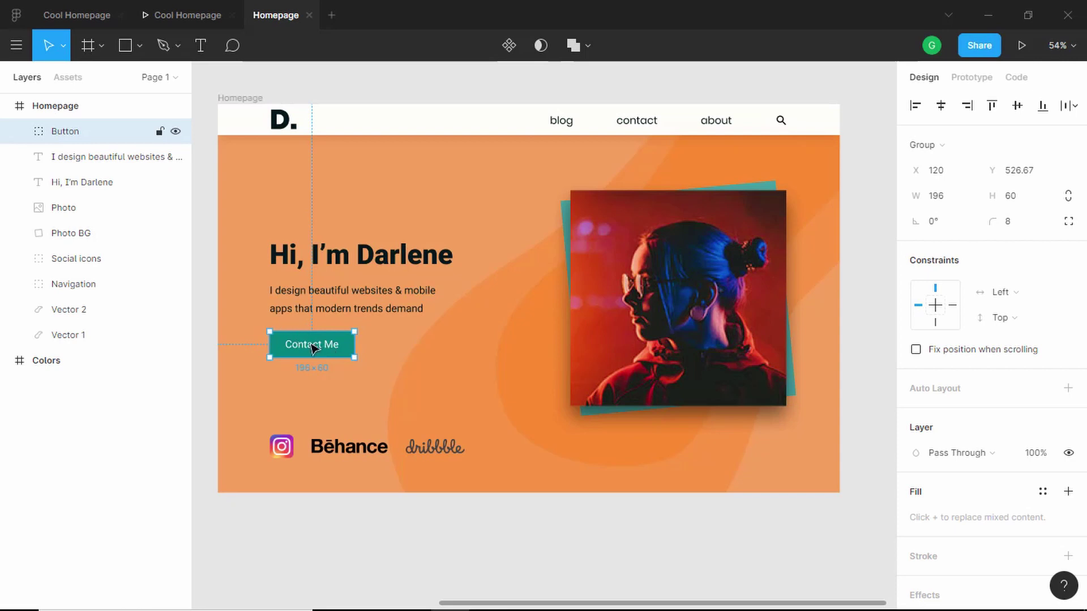
{"action": "left_click", "coordinate": [630, 283]}
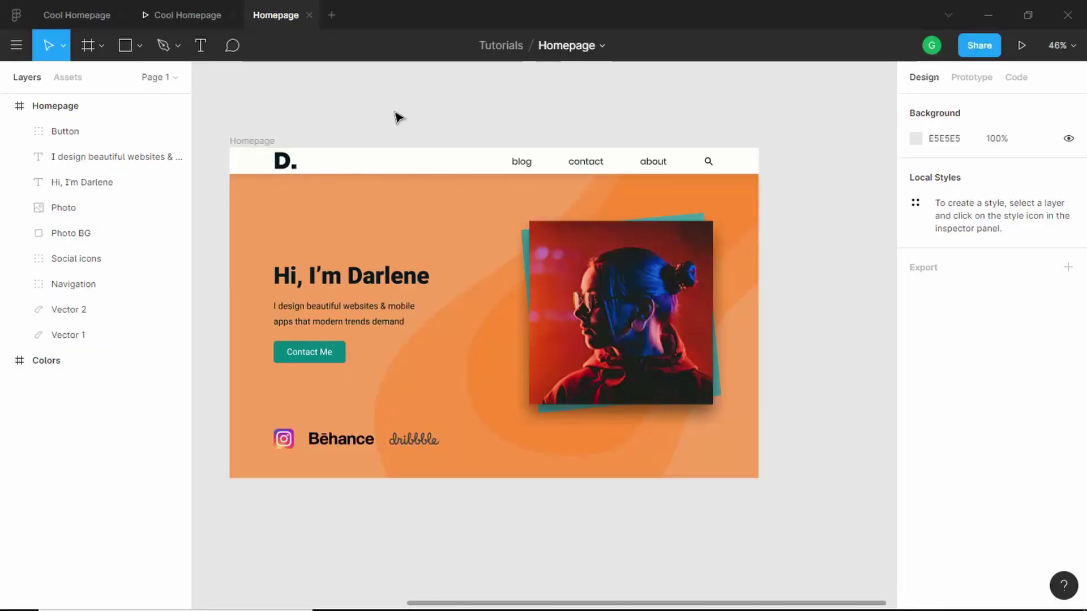
{"action": "scroll", "coordinate": [396, 116], "scroll_direction": "down", "scroll_amount": 3}
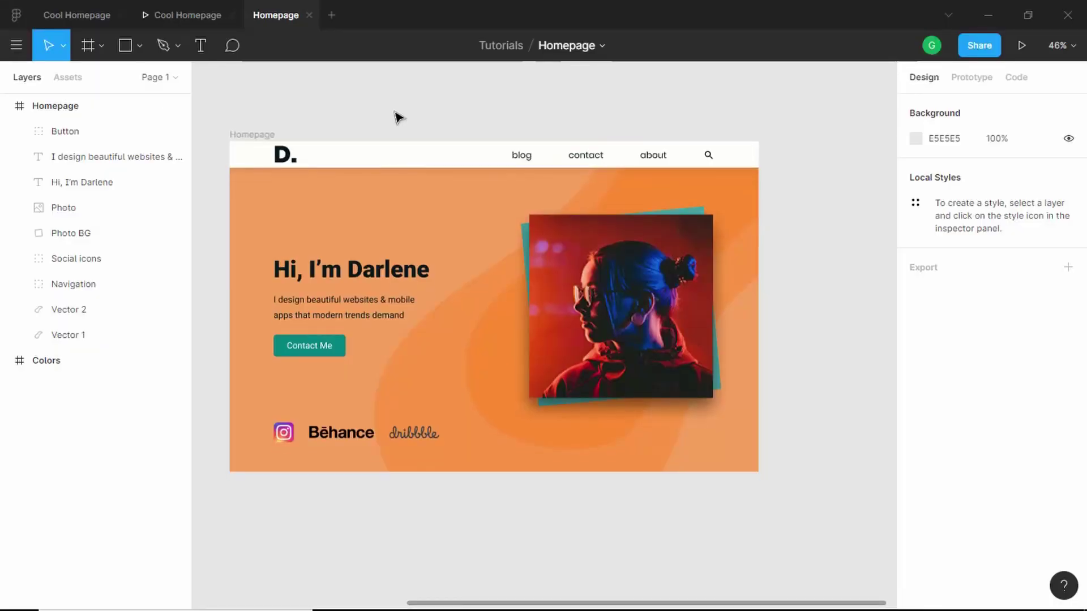
{"action": "scroll", "coordinate": [341, 132], "scroll_direction": "down", "scroll_amount": 2}
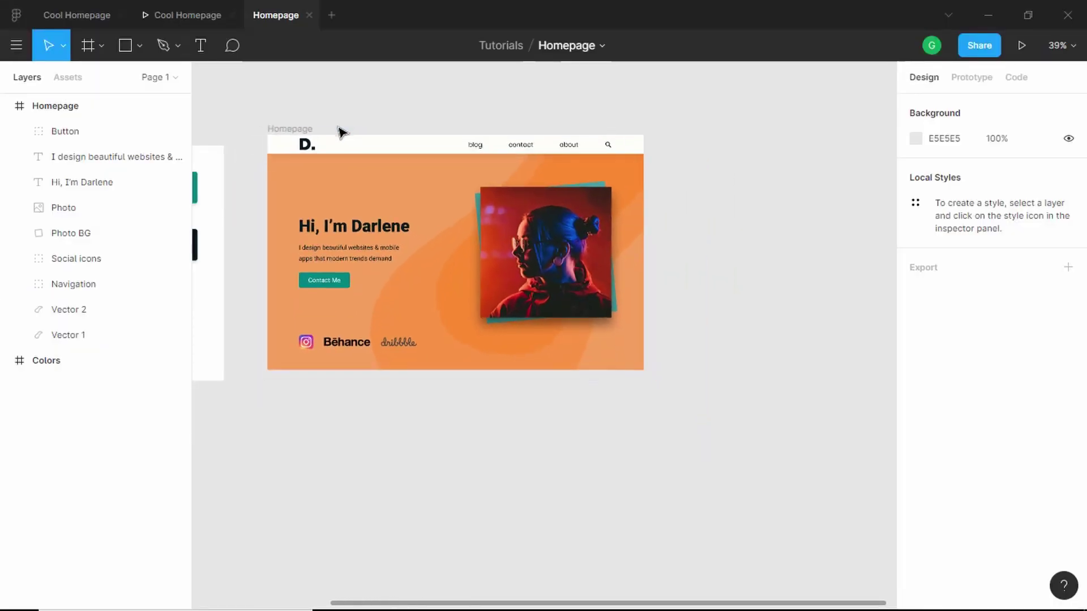
{"action": "left_click", "coordinate": [304, 132]}
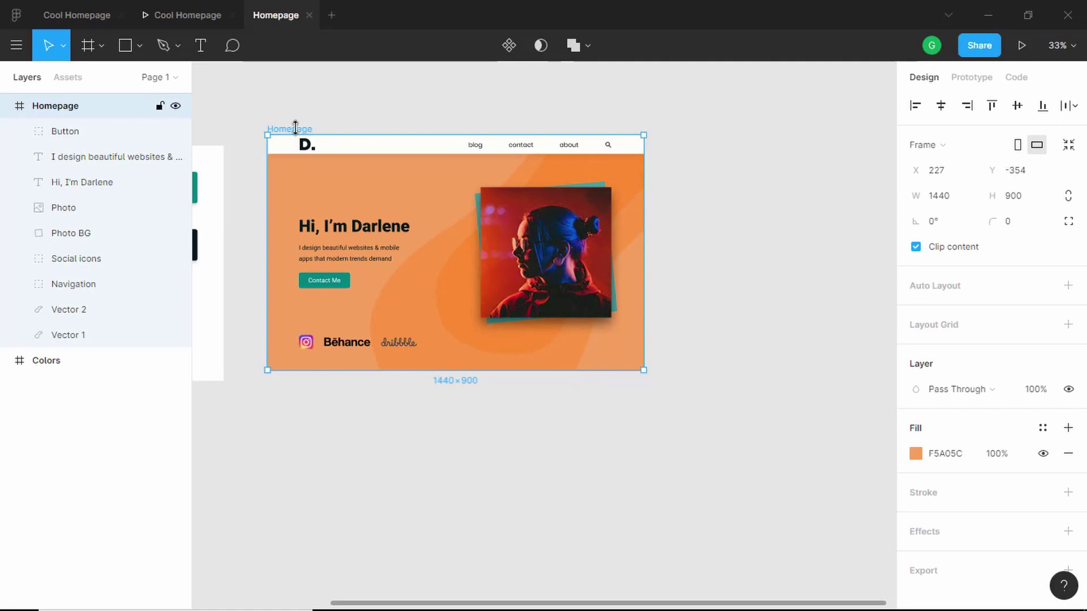
{"action": "left_click_drag", "start_coordinate": [295, 128], "coordinate": [717, 131]}
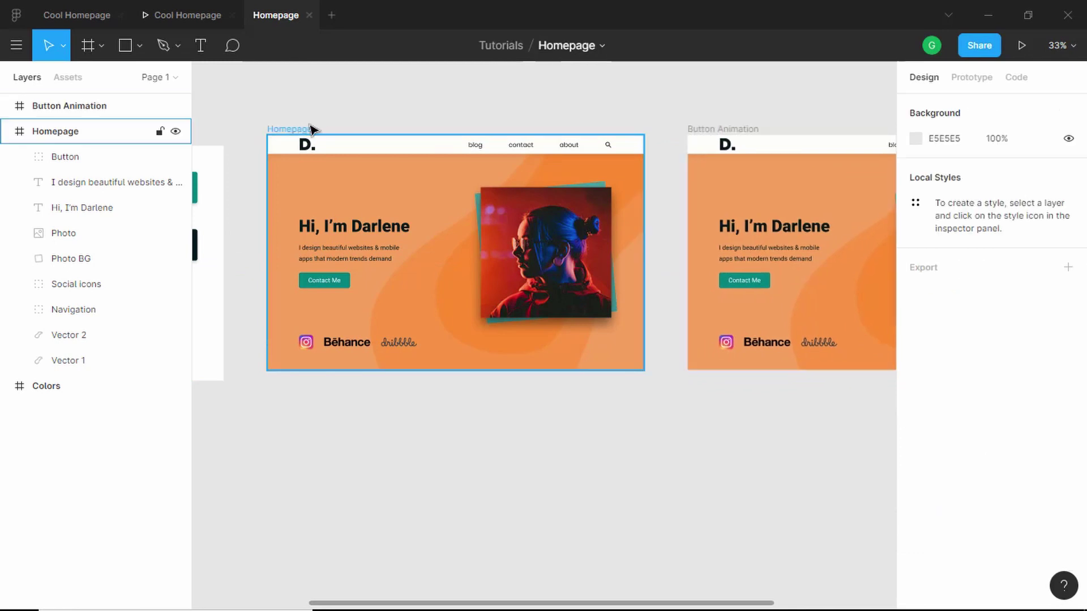
{"action": "left_click", "coordinate": [288, 131]}
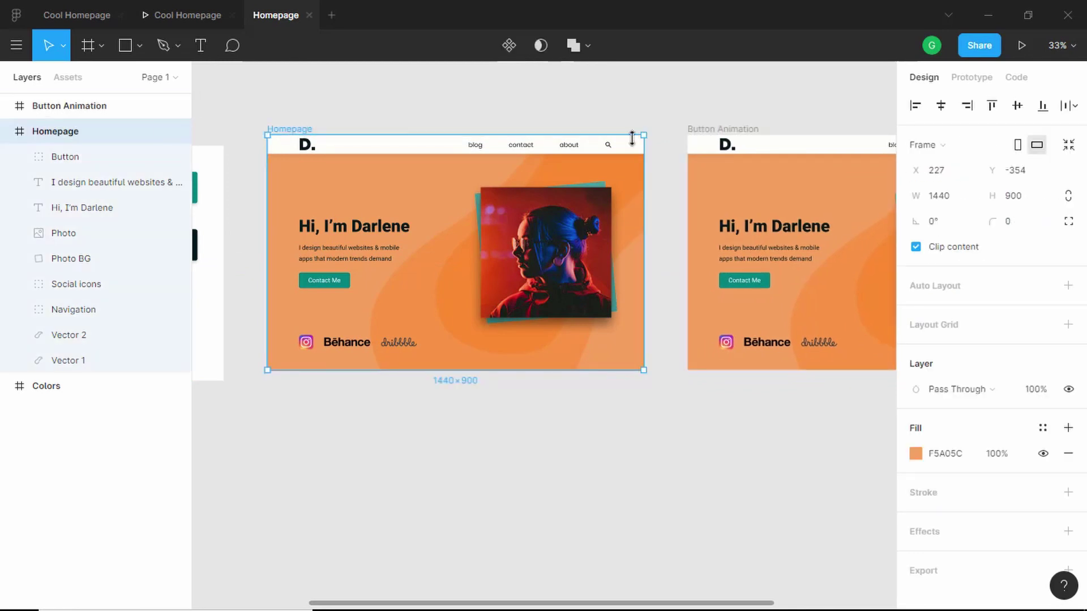
- In Prototype mode, link Contact Me On Click to Navigate To Button Animation, Instant
{"action": "left_click", "coordinate": [979, 83]}
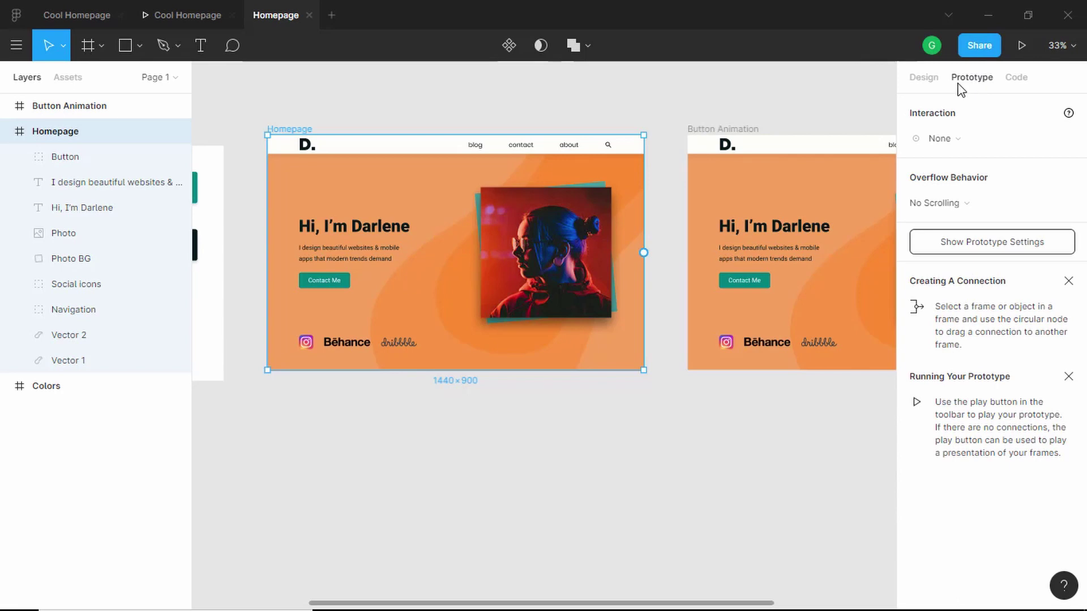
{"action": "left_click", "coordinate": [321, 293]}
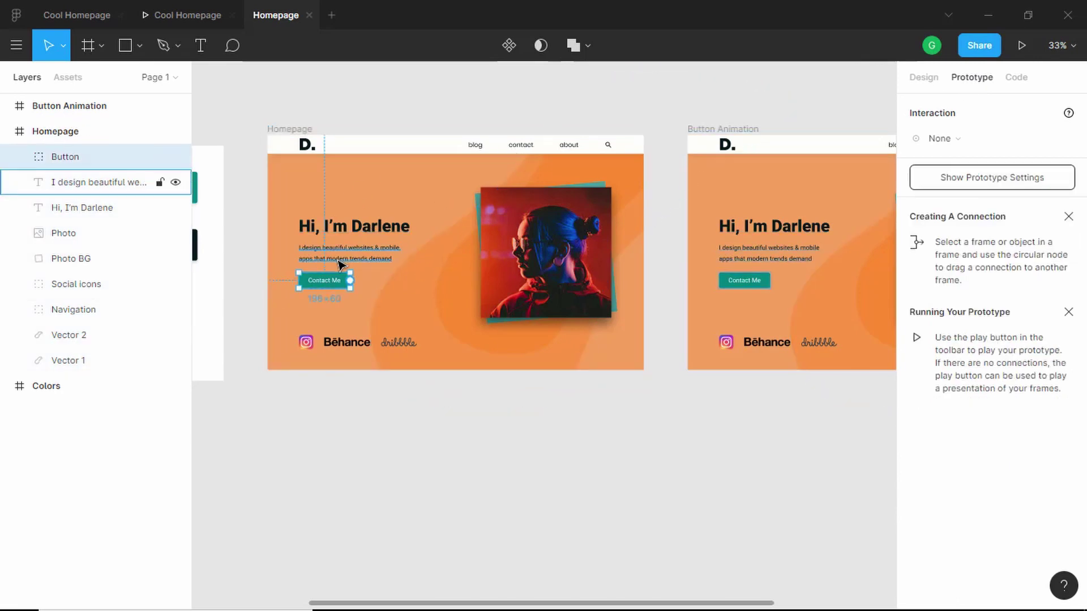
{"action": "key", "text": "Escape"}
{"action": "scroll", "coordinate": [347, 283], "scroll_direction": "up", "scroll_amount": 1}
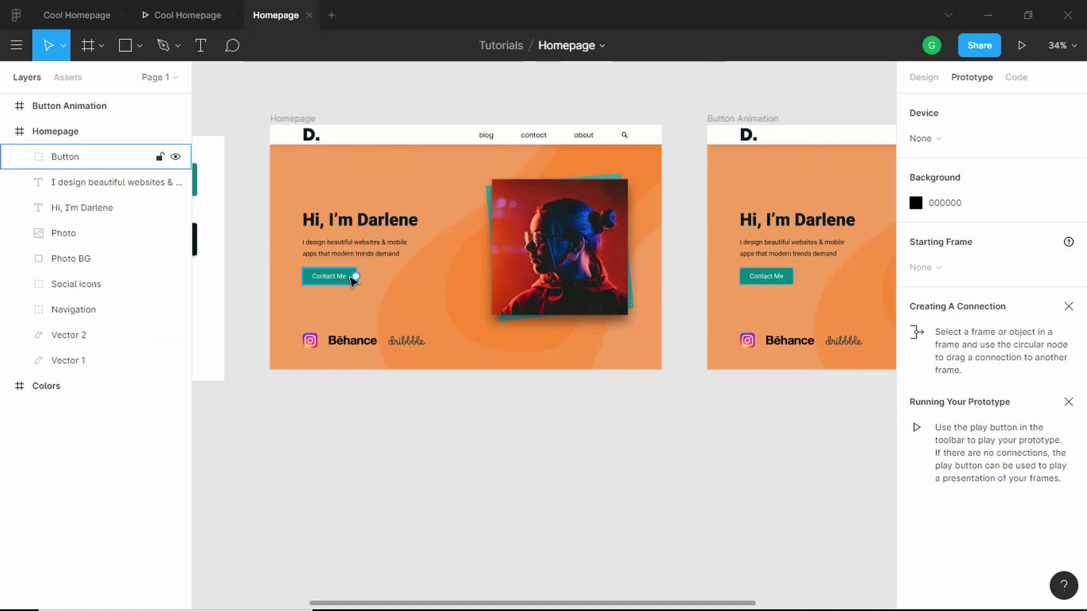
{"action": "left_click_drag", "start_coordinate": [355, 276], "coordinate": [743, 235]}
{"action": "scroll", "coordinate": [695, 232], "scroll_direction": "right", "scroll_amount": 3}
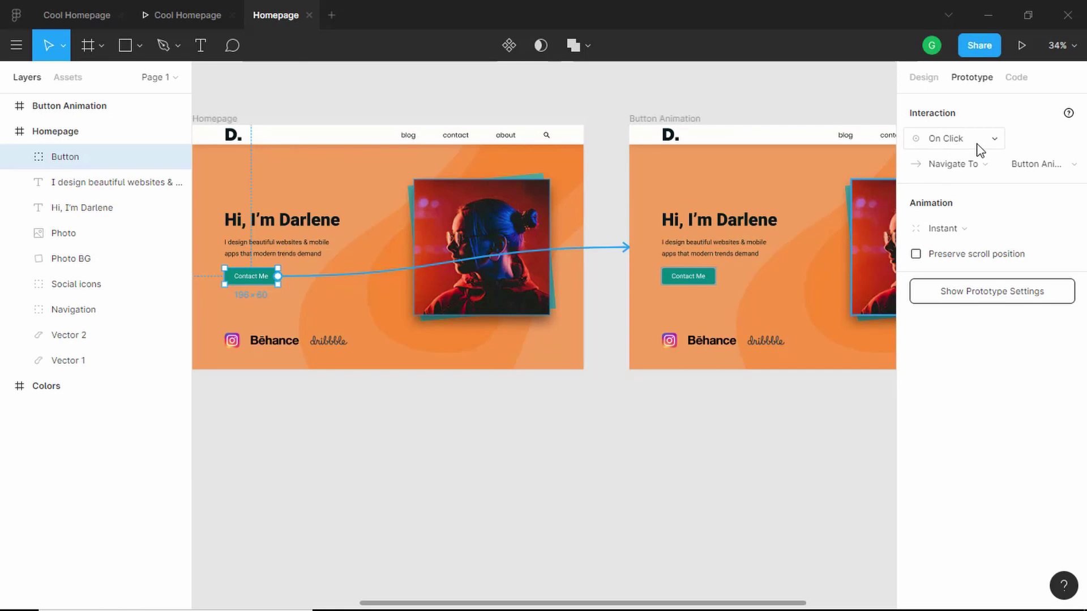
- Set the Contact Me link to While Hovering, Smart Animate, Ease In And Out, 300ms
{"action": "left_click", "coordinate": [993, 145]}
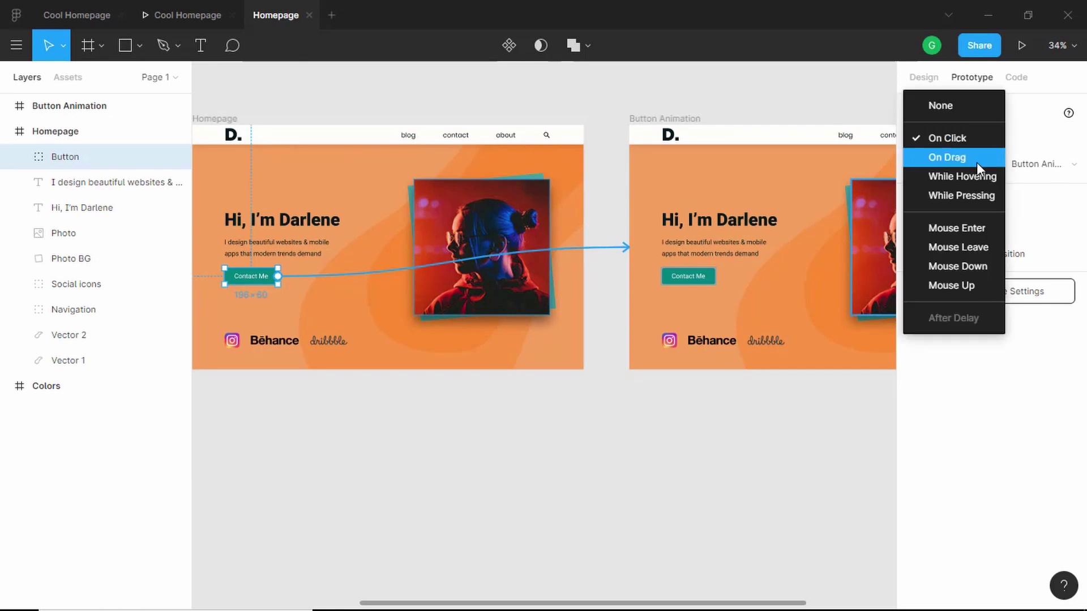
{"action": "left_click", "coordinate": [973, 174]}
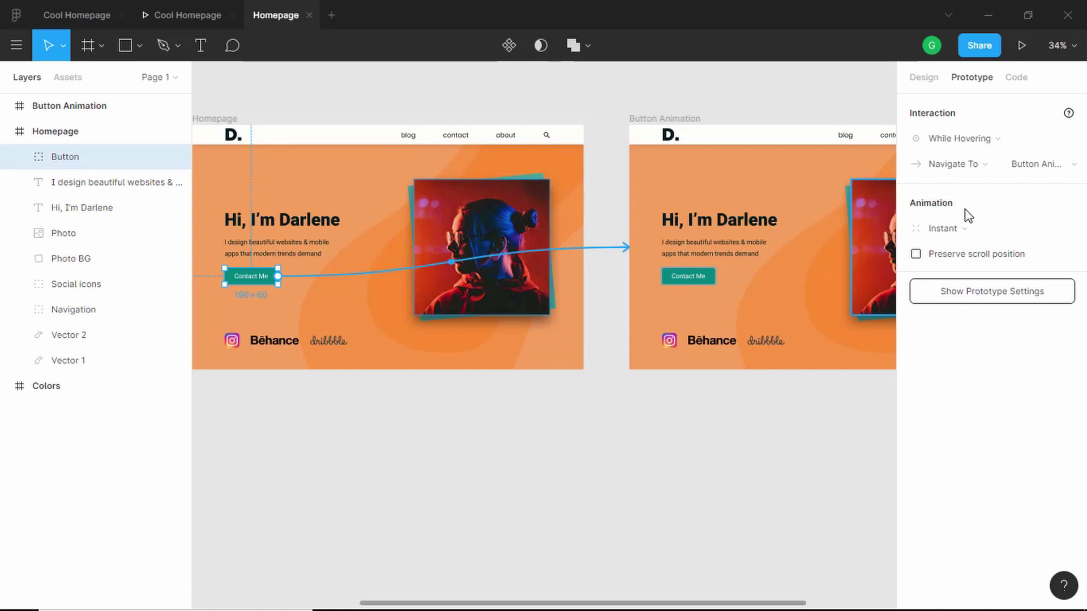
{"action": "left_click", "coordinate": [998, 235]}
{"action": "left_click", "coordinate": [965, 269]}
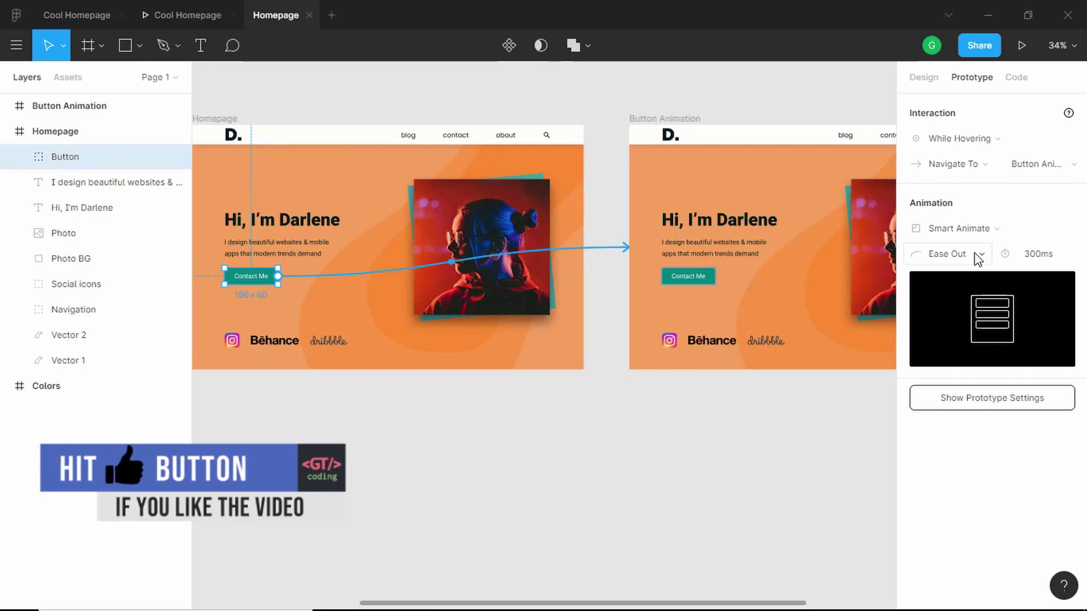
{"action": "left_click", "coordinate": [978, 259]}
{"action": "left_click", "coordinate": [982, 273]}
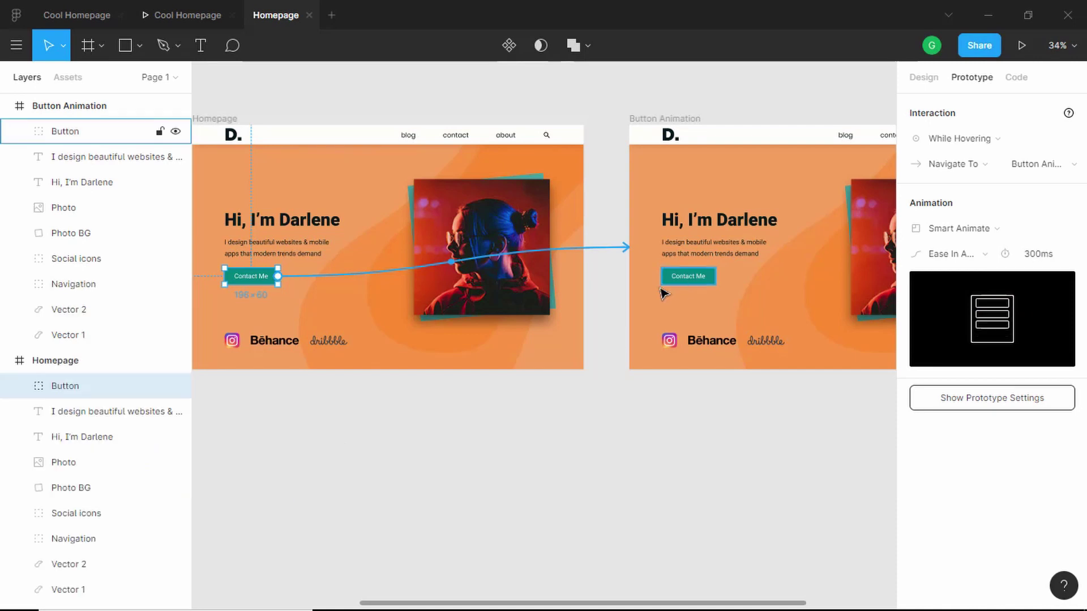
- Nudge Button Animation's Contact Me button slightly, then play the Homepage prototype
{"action": "left_click", "coordinate": [689, 277]}
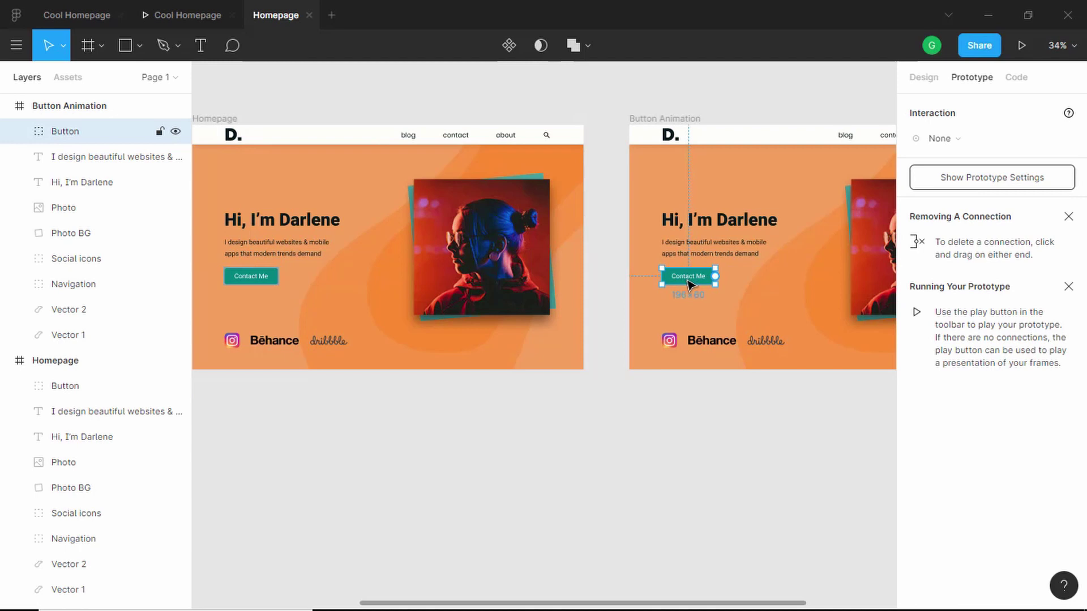
{"action": "left_click_drag", "start_coordinate": [689, 281], "coordinate": [690, 284]}
{"action": "left_click", "coordinate": [233, 119]}
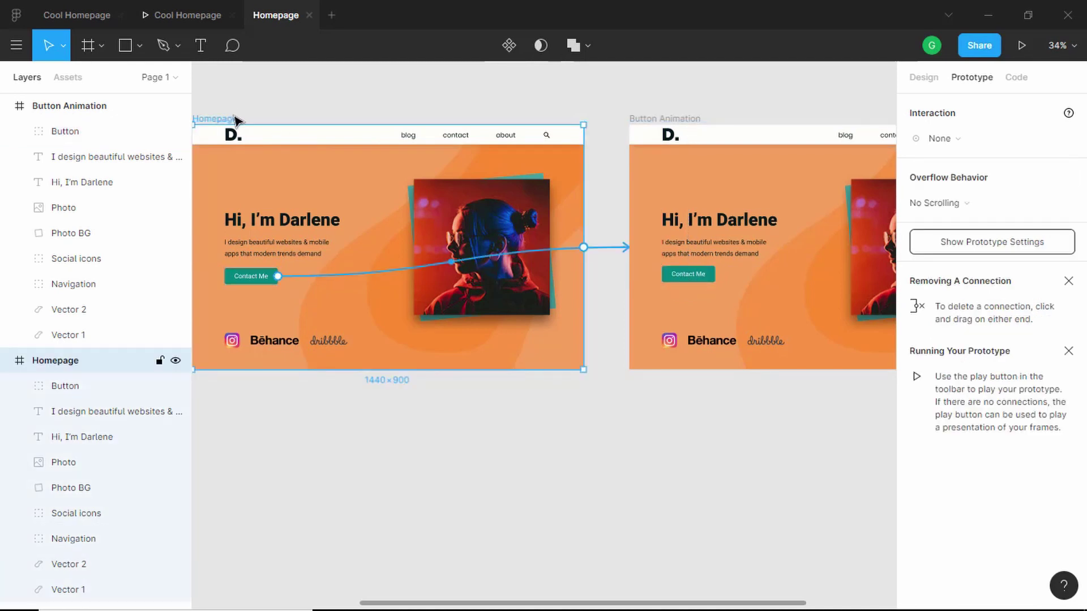
{"action": "left_click", "coordinate": [1022, 46]}
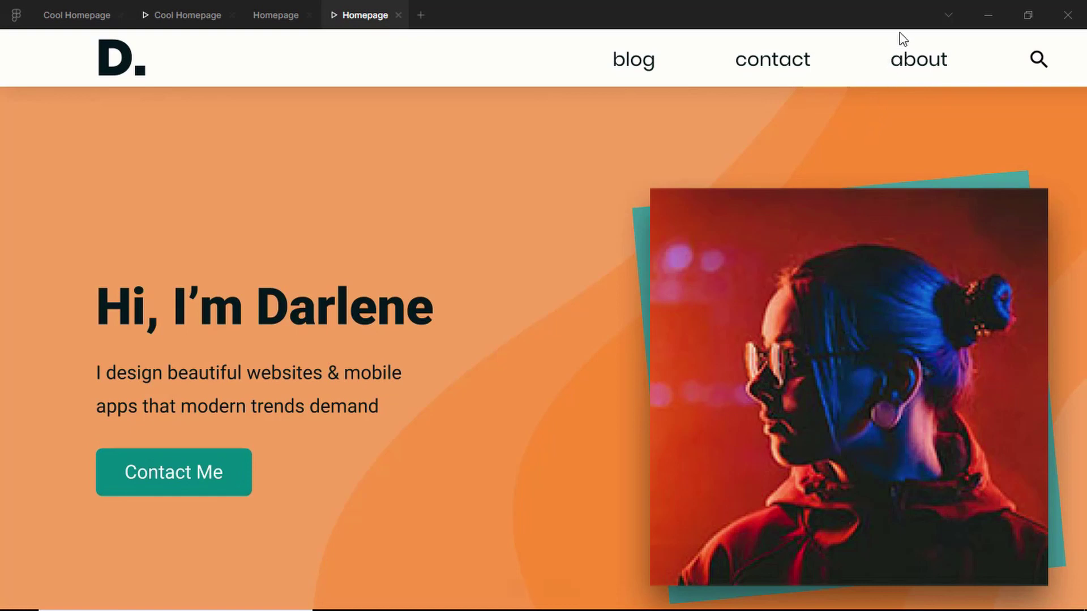
- Set the preview zoom to Fit – Scale down to fit, then go back to the Homepage editor
{"action": "mouse_move", "coordinate": [981, 40]}
{"action": "left_click", "coordinate": [1039, 45]}
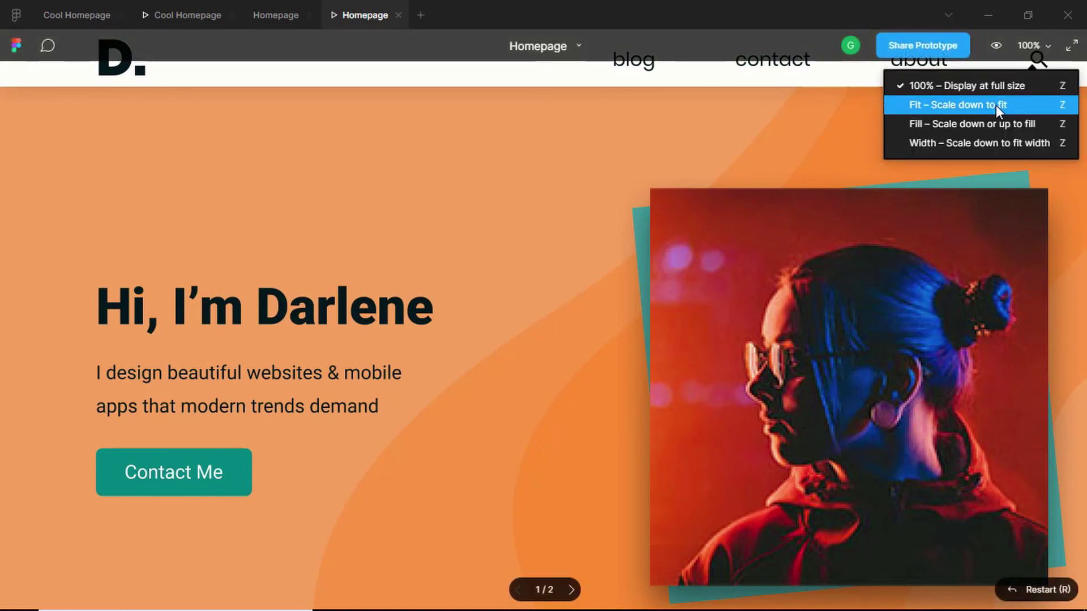
{"action": "left_click", "coordinate": [1006, 104]}
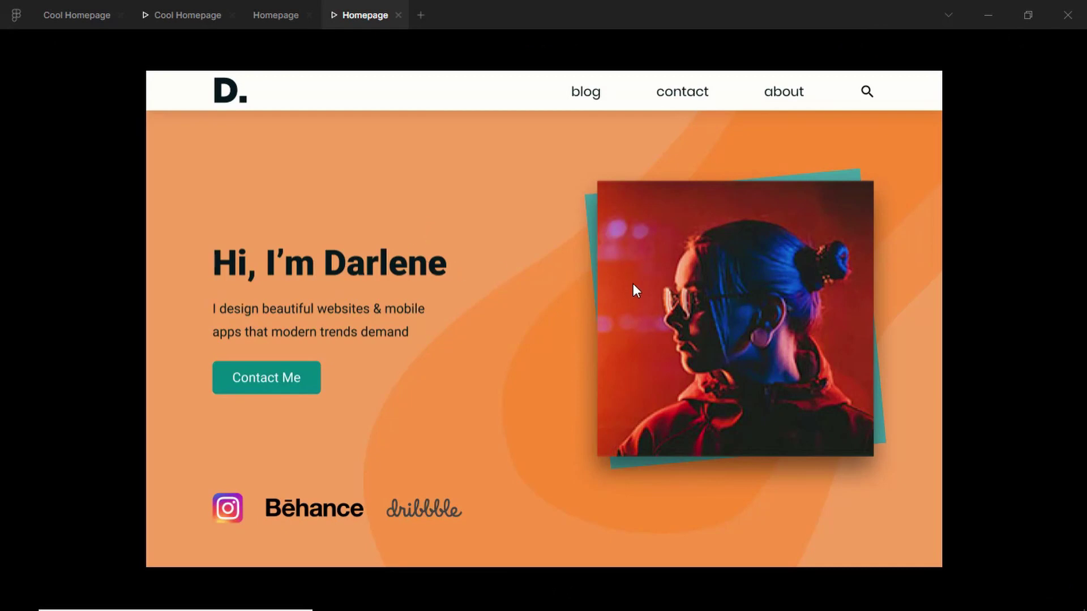
{"action": "left_click", "coordinate": [281, 14]}
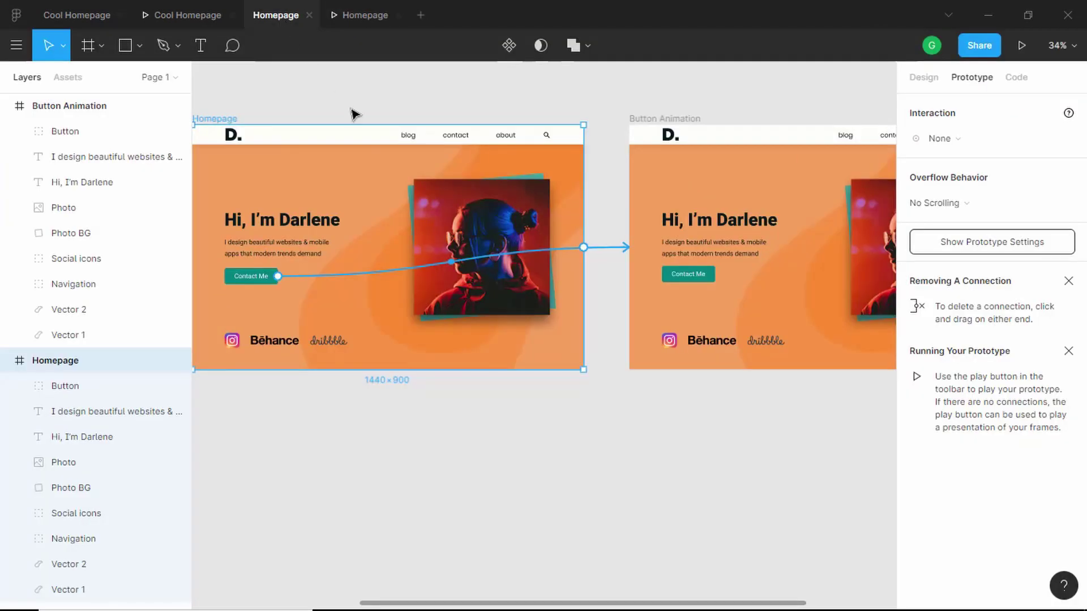
- Duplicate the Homepage frame below Button Animation and link the Homepage photo to the copy
{"action": "scroll", "coordinate": [352, 113], "scroll_direction": "down", "scroll_amount": 1}
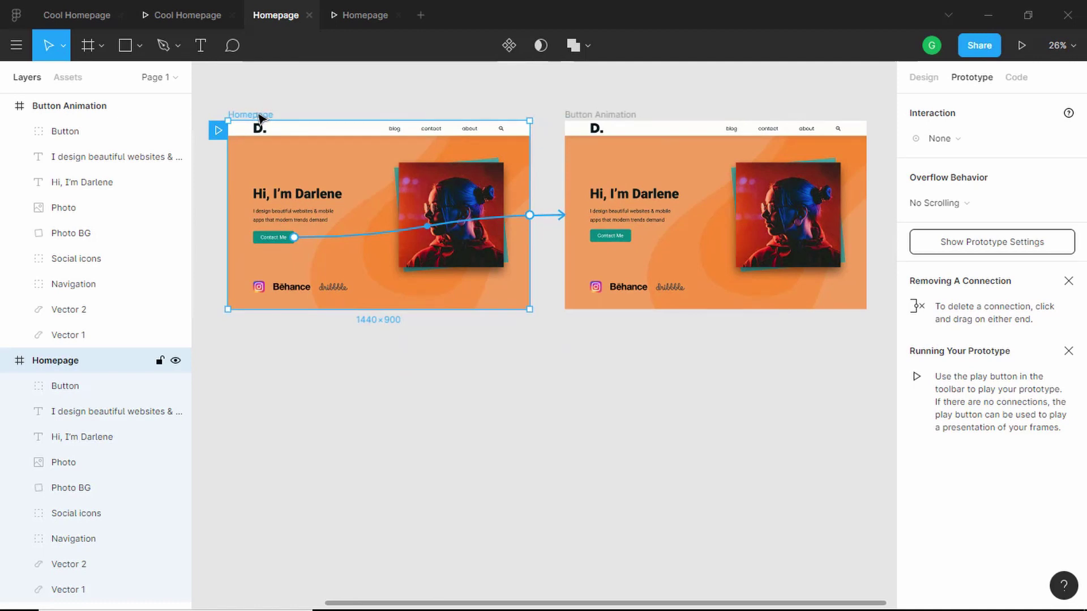
{"action": "left_click_drag", "start_coordinate": [259, 117], "coordinate": [597, 340]}
{"action": "left_click", "coordinate": [427, 226]}
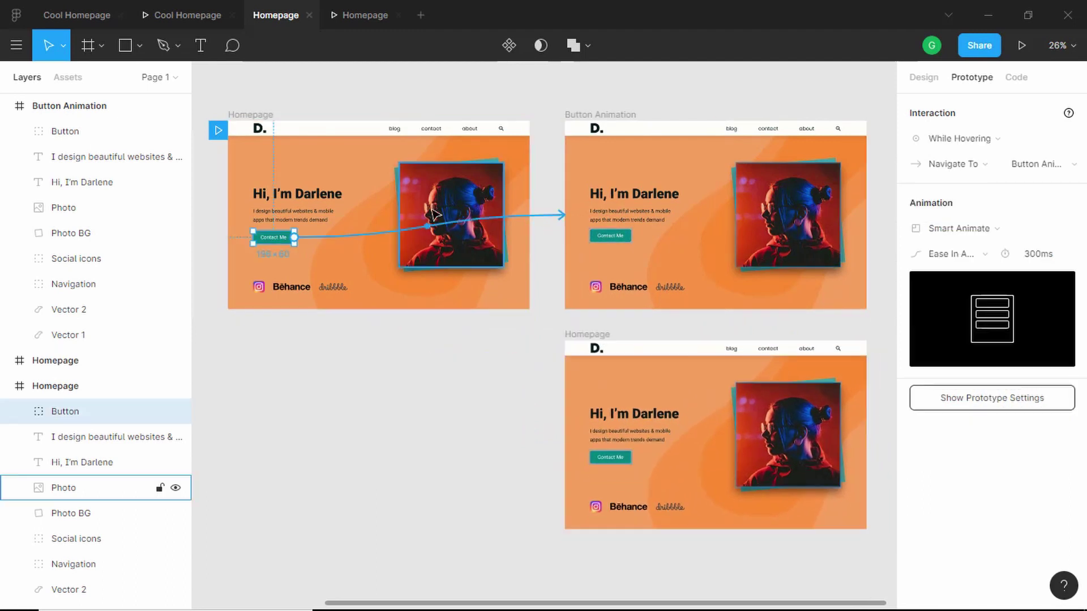
{"action": "left_click", "coordinate": [470, 190]}
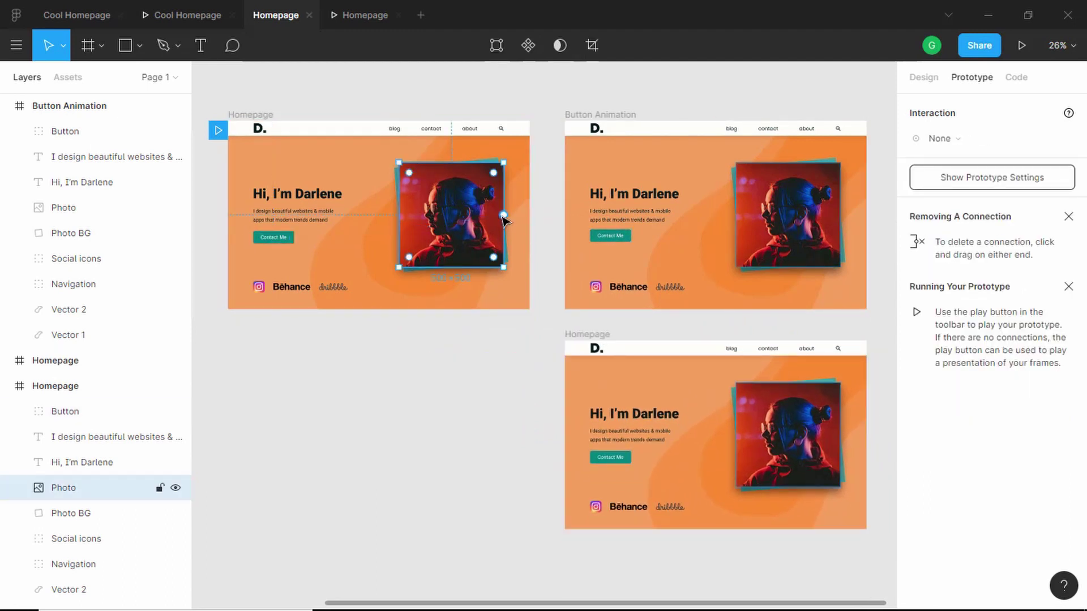
{"action": "left_click_drag", "start_coordinate": [503, 215], "coordinate": [651, 395]}
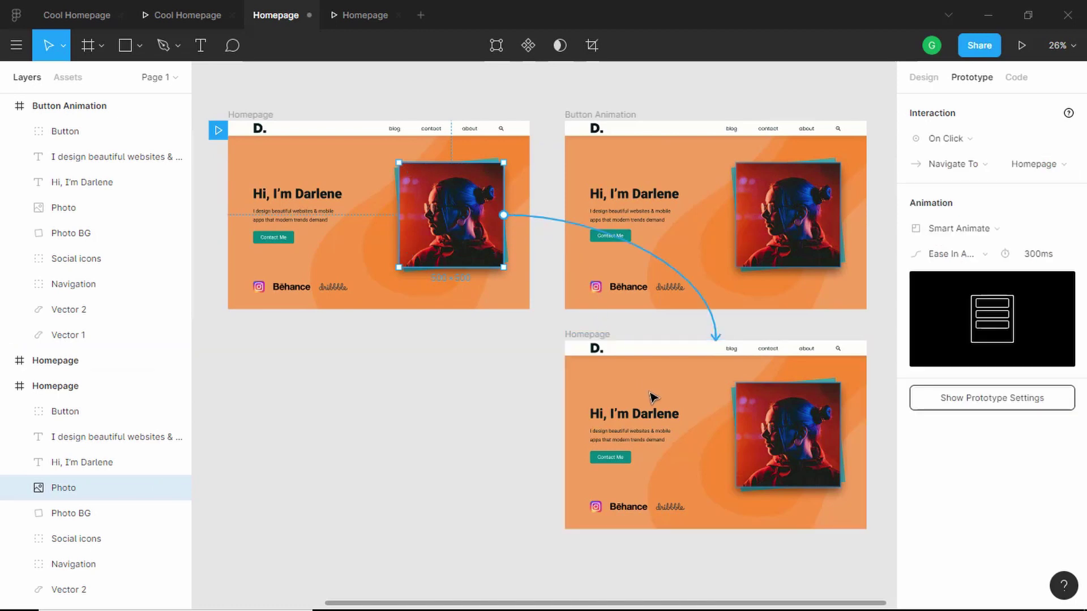
- Rename the new copied frame to 'Image Animation'
{"action": "double_click", "coordinate": [597, 336]}
{"action": "key", "text": "BackSpace"}
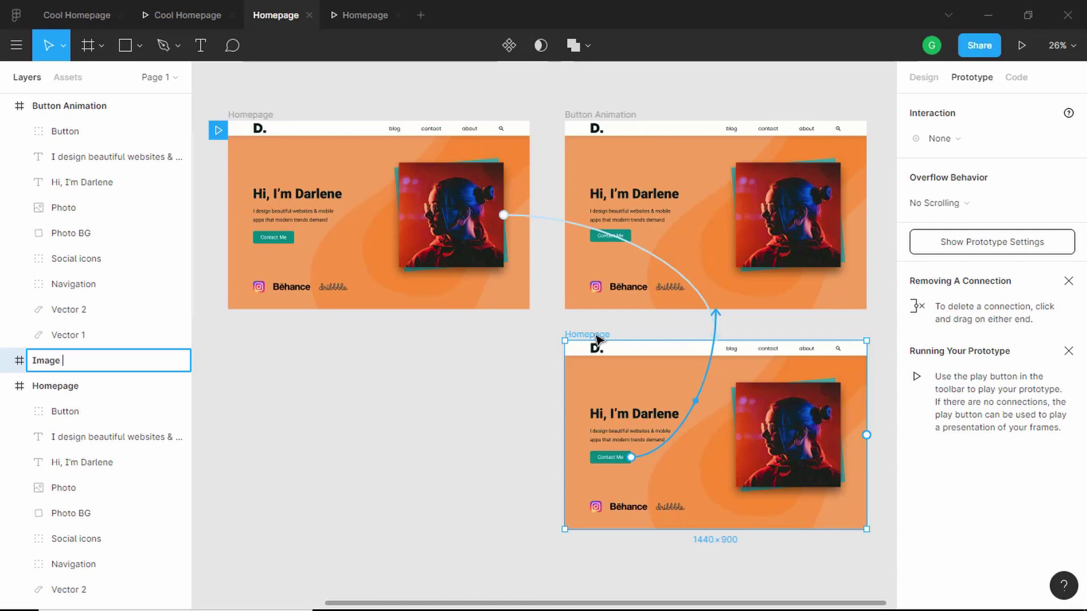
{"action": "type", "text": "Image Animation"}
{"action": "left_click", "coordinate": [448, 216]}
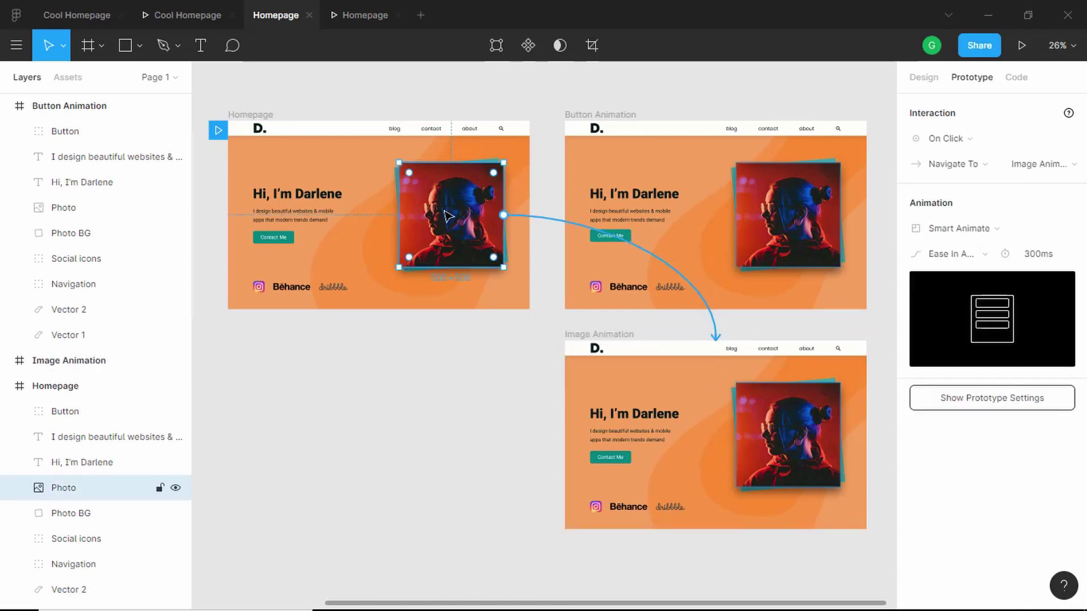
- Make the photo link fire While Hovering, keeping Ease In And Out easing
{"action": "left_click", "coordinate": [958, 140]}
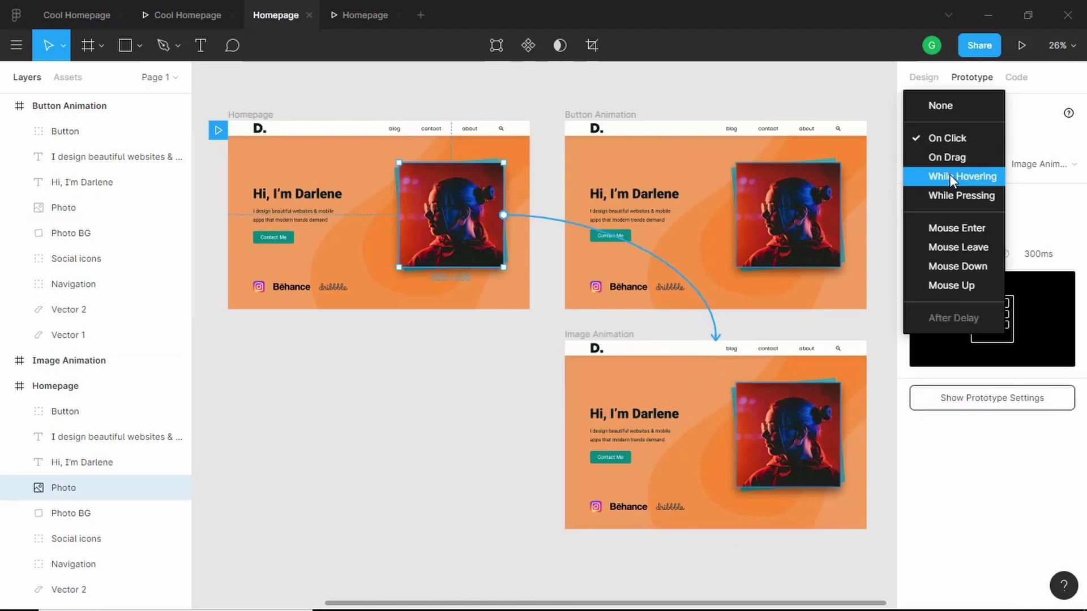
{"action": "left_click", "coordinate": [949, 176]}
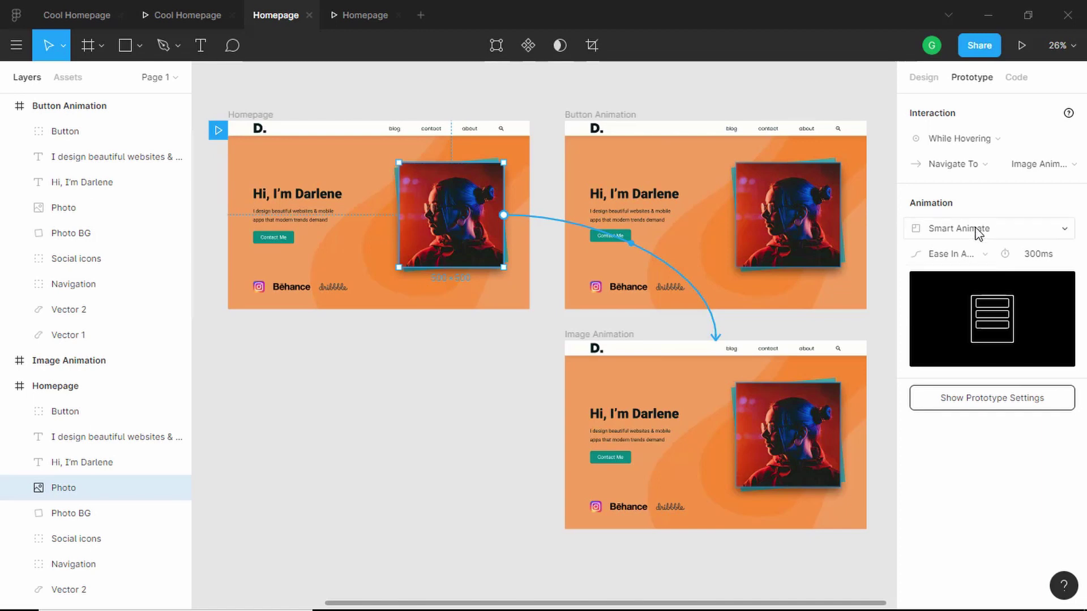
{"action": "left_click", "coordinate": [968, 256]}
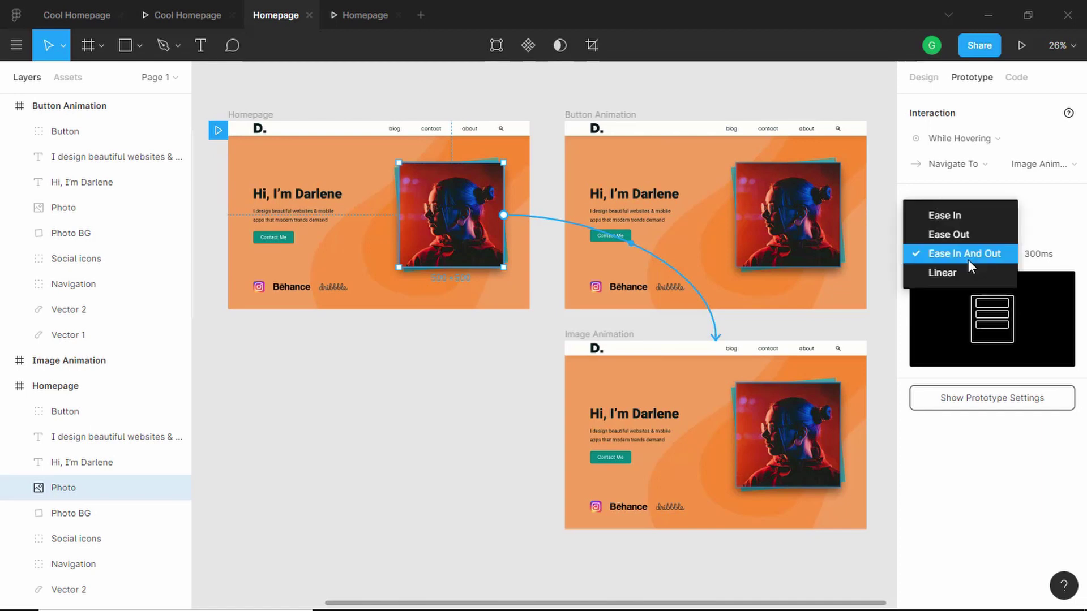
{"action": "left_click", "coordinate": [968, 260]}
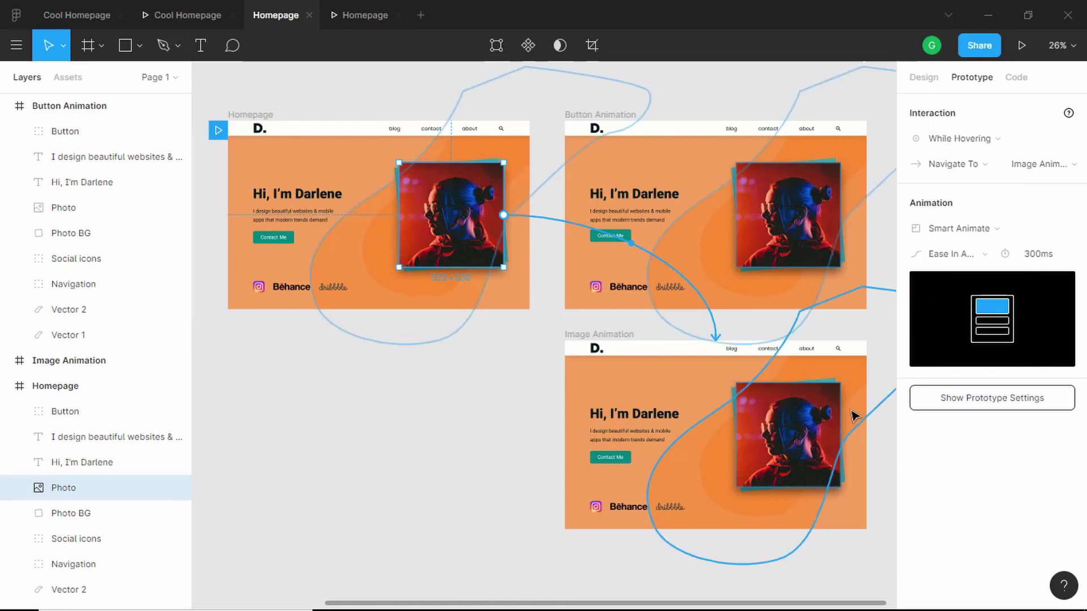
- Rotate the photo in the Image Animation frame to a slight tilt
{"action": "left_click", "coordinate": [801, 432]}
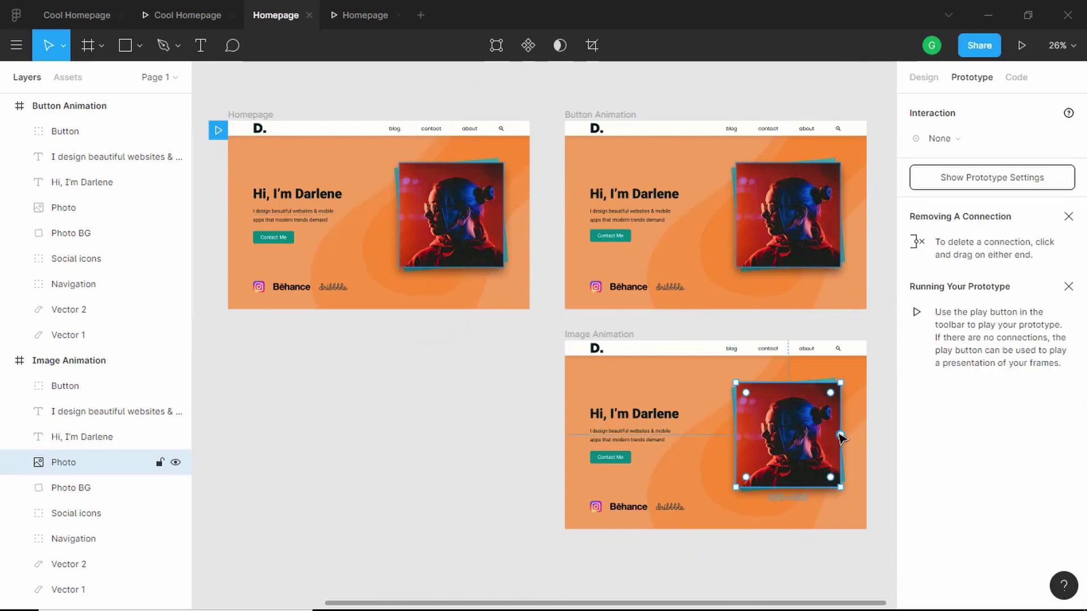
{"action": "scroll", "coordinate": [842, 437], "scroll_direction": "up", "scroll_amount": 5}
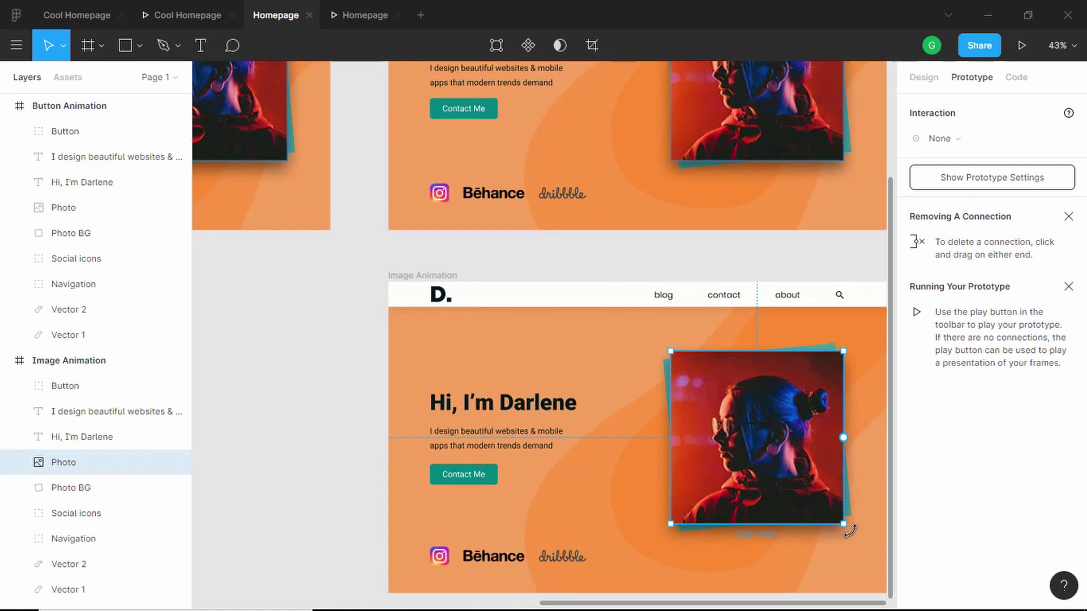
{"action": "left_click_drag", "start_coordinate": [847, 526], "coordinate": [856, 528]}
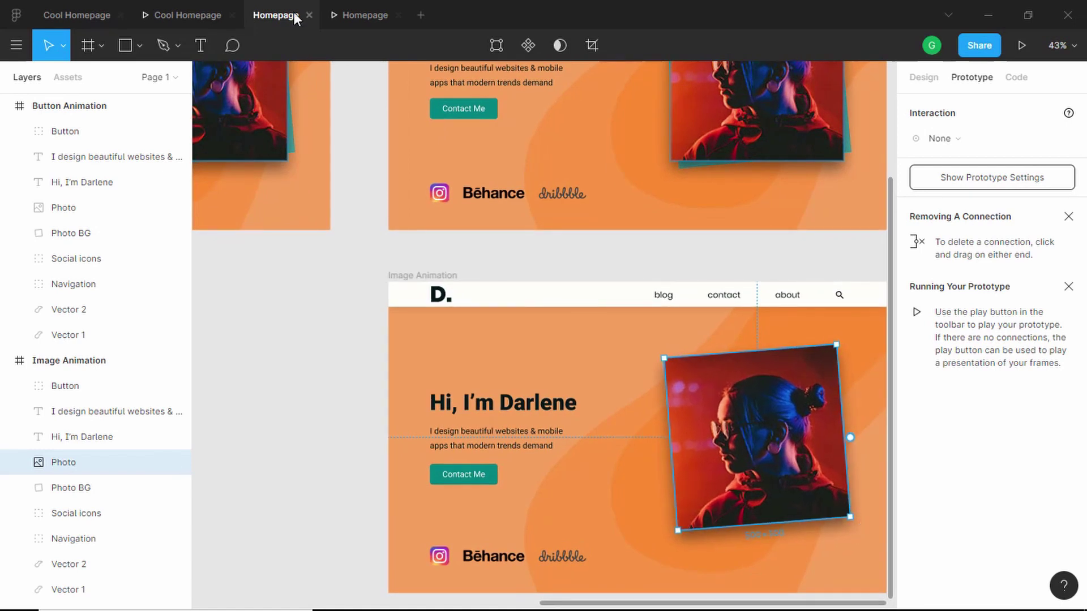
- In the Homepage prototype tab, test the photo's tilt on hover, then return to the design file
{"action": "left_click", "coordinate": [357, 16]}
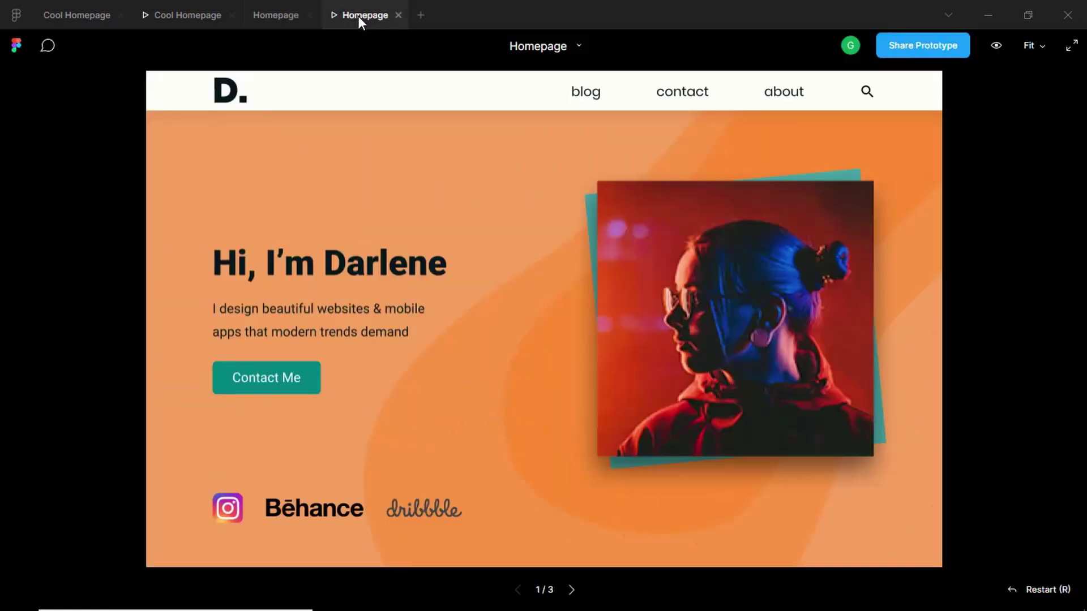
{"action": "mouse_move", "coordinate": [640, 287]}
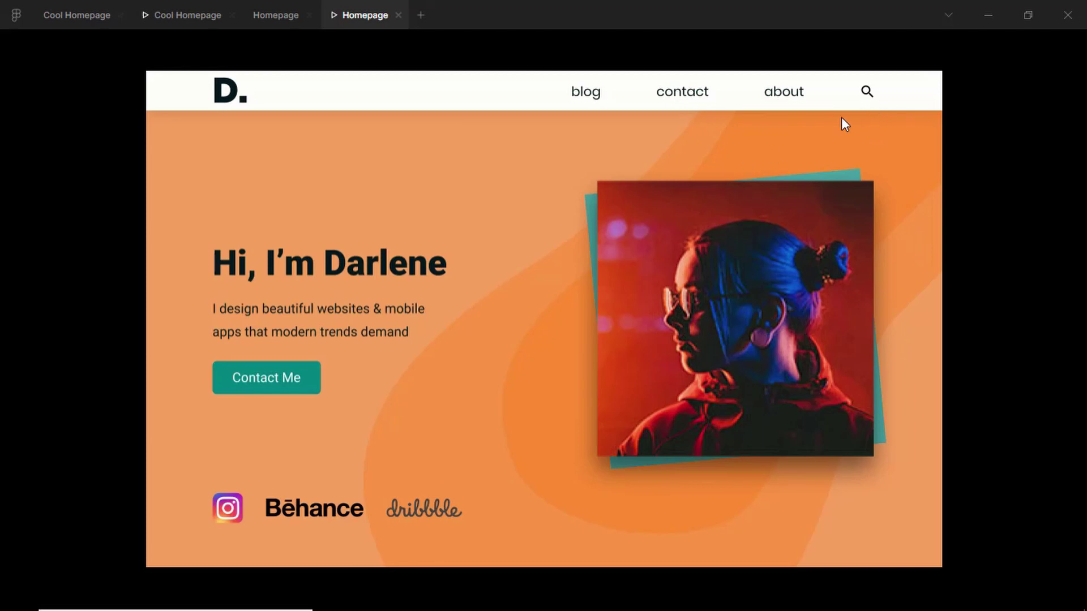
{"action": "left_click", "coordinate": [283, 15]}
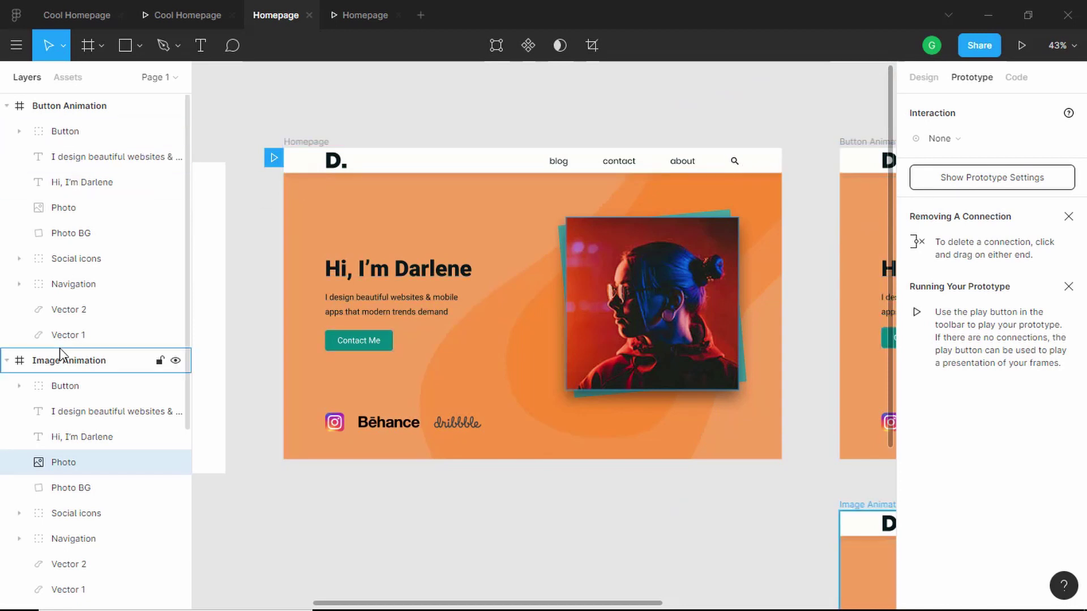
- Select the Homepage frame in the Layers panel and pick the Rectangle tool
{"action": "scroll", "coordinate": [91, 368], "scroll_direction": "down", "scroll_amount": 5}
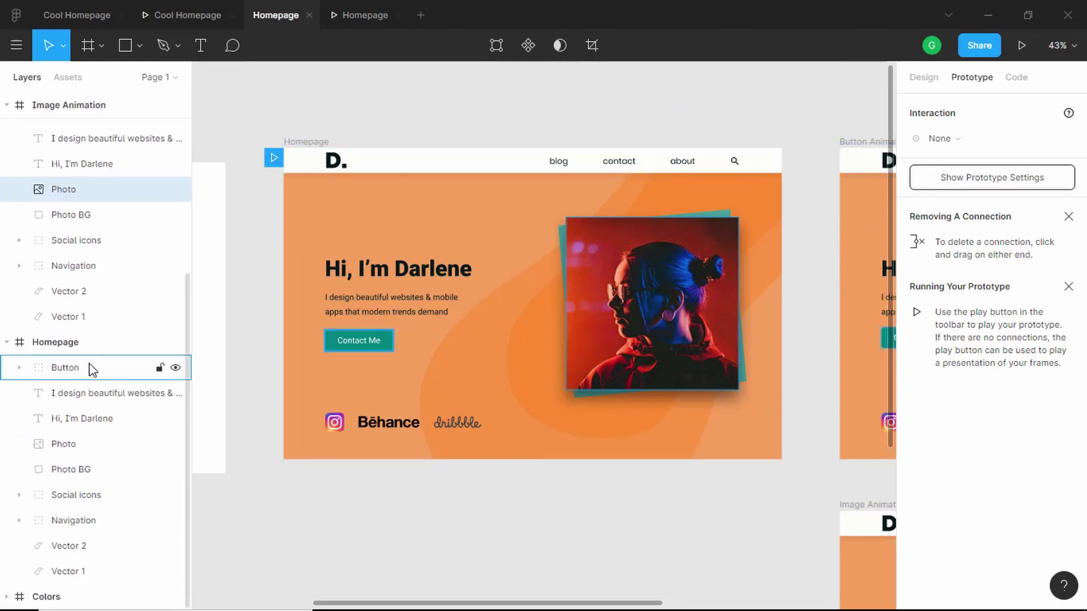
{"action": "scroll", "coordinate": [90, 369], "scroll_direction": "up", "scroll_amount": 4}
{"action": "scroll", "coordinate": [91, 369], "scroll_direction": "down", "scroll_amount": 4}
{"action": "left_click", "coordinate": [131, 341]}
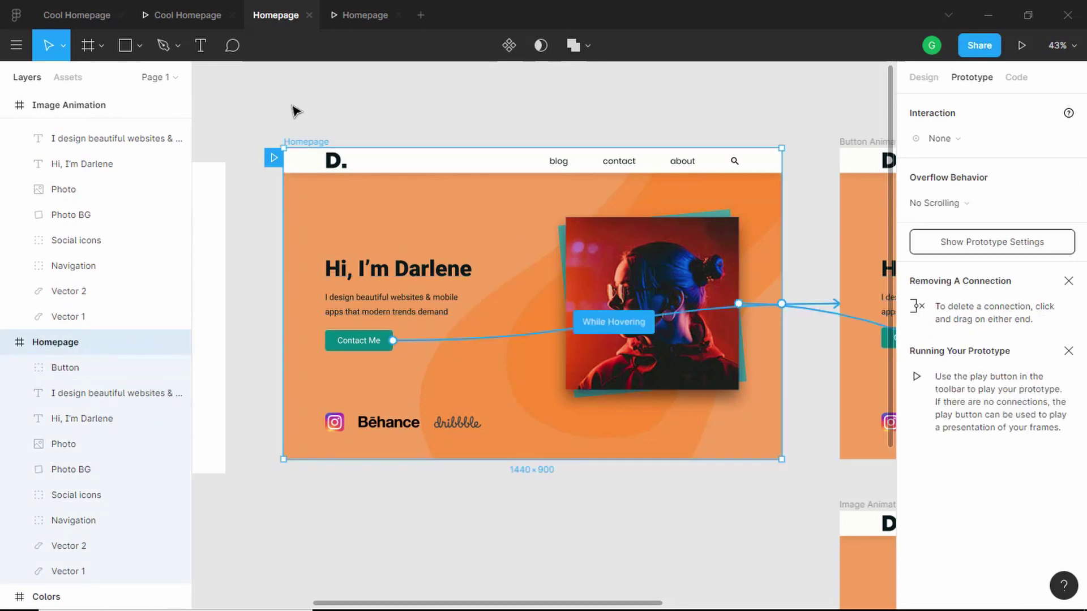
{"action": "left_click", "coordinate": [126, 46]}
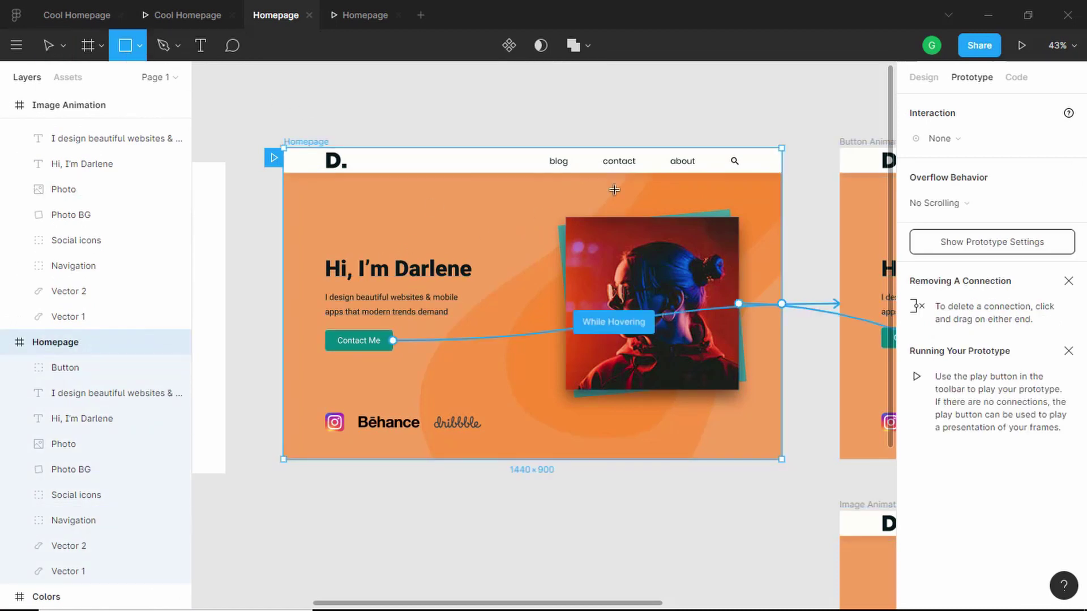
- Place a rectangle below the navigation links and set its height to 67
{"action": "left_click", "coordinate": [564, 191]}
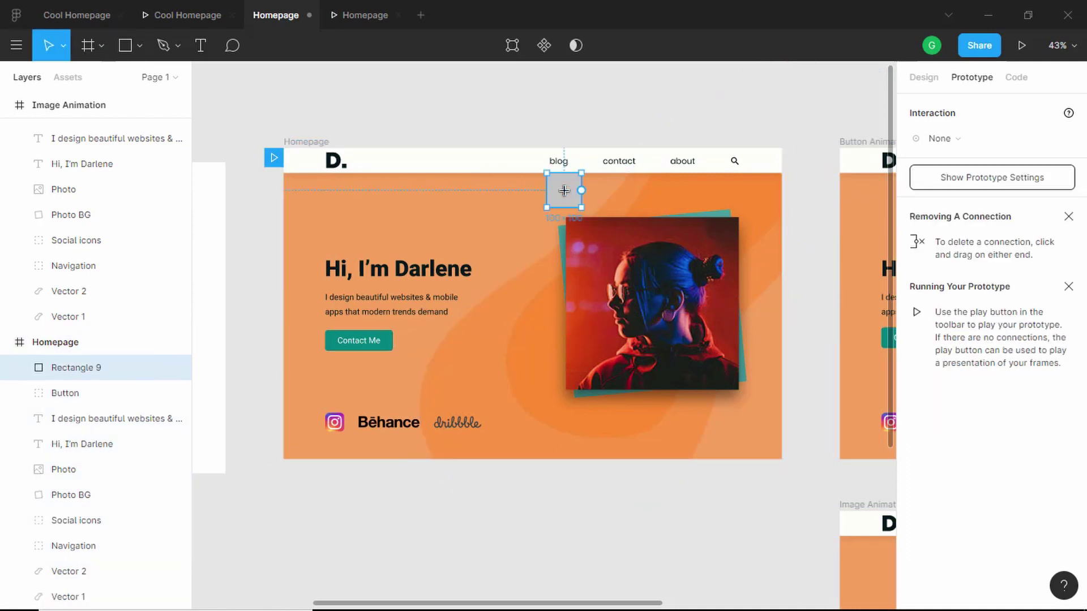
{"action": "left_click", "coordinate": [929, 82]}
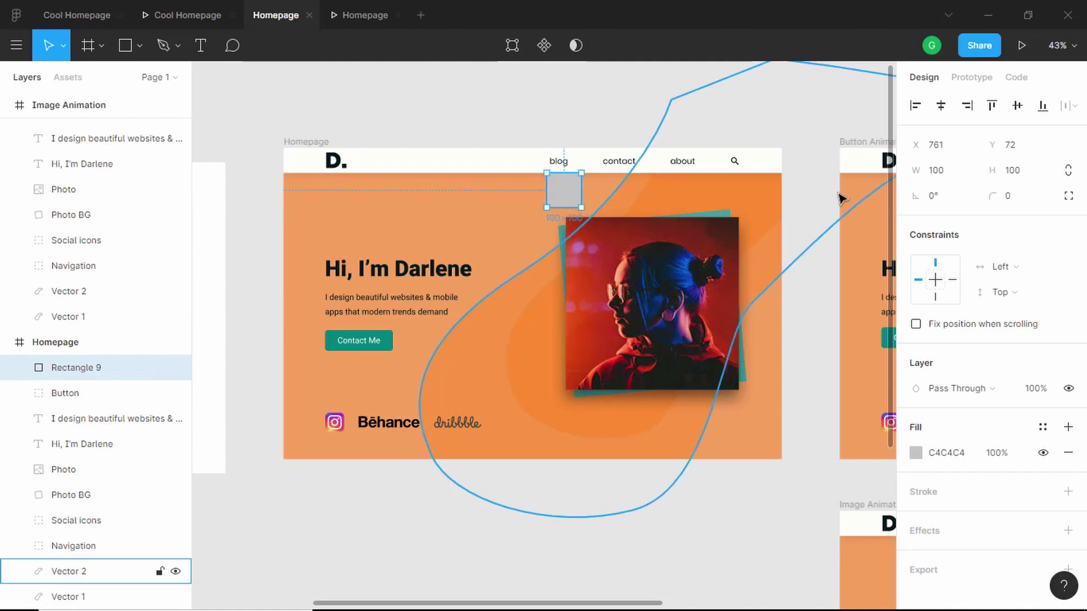
{"action": "left_click", "coordinate": [1020, 176]}
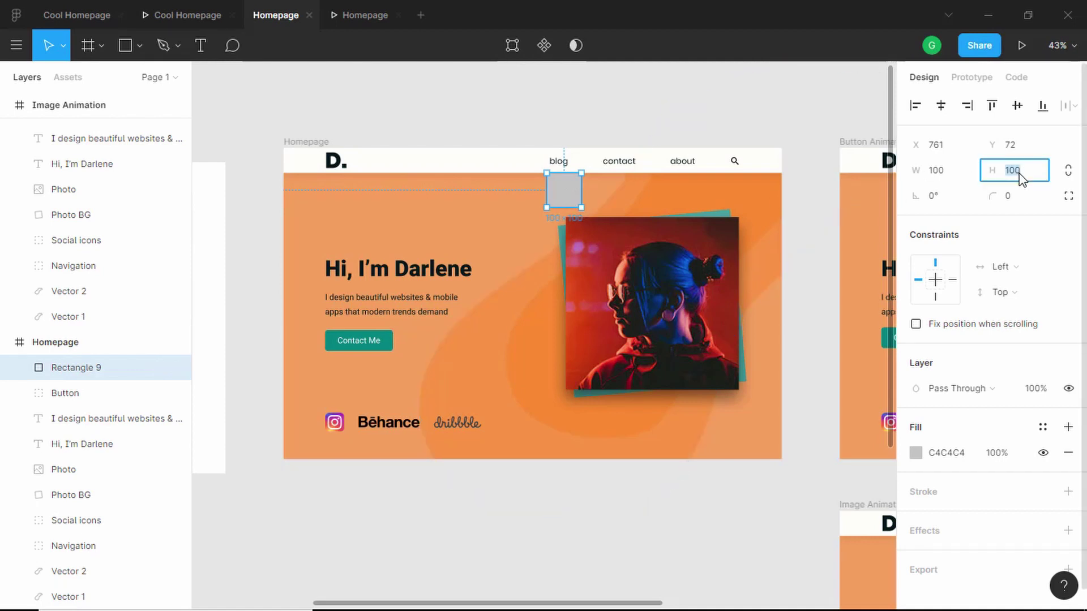
{"action": "key", "text": "Return"}
- Move the rectangle under the search icon and widen it leftward to 382
{"action": "left_click_drag", "start_coordinate": [566, 181], "coordinate": [729, 193]}
{"action": "scroll", "coordinate": [733, 193], "scroll_direction": "up", "scroll_amount": 6}
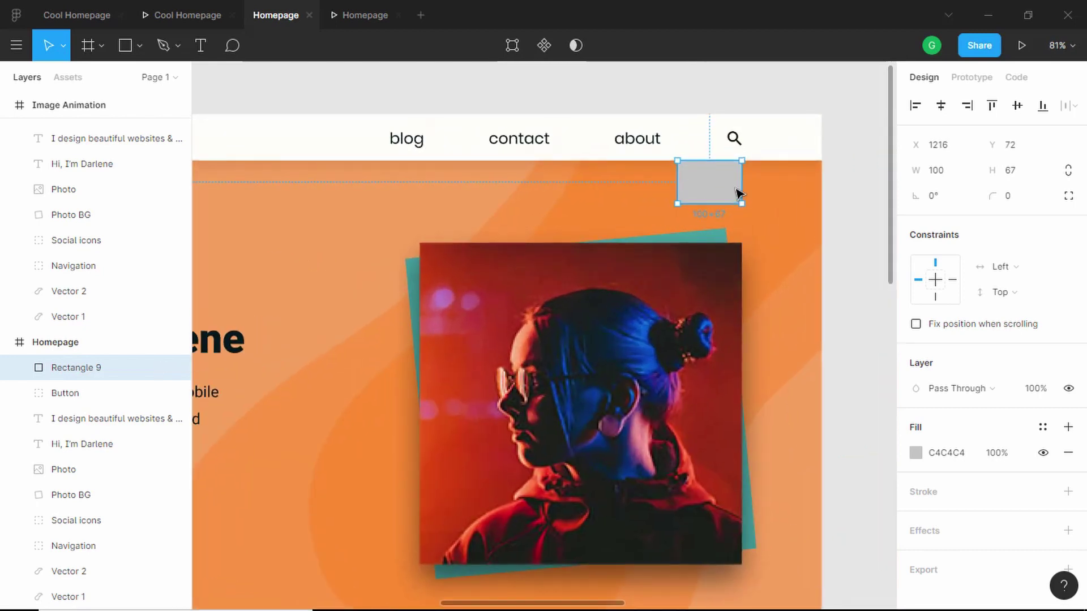
{"action": "key", "text": "Right"}
{"action": "key", "text": "Right"}
{"action": "key", "text": "Right"}
{"action": "key", "text": "Right"}
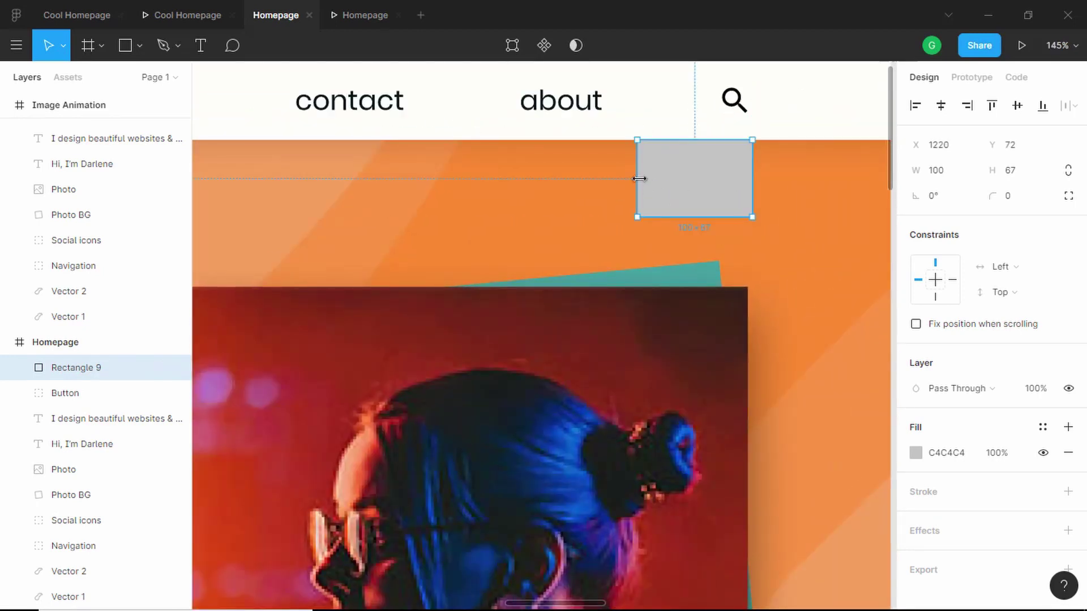
{"action": "scroll", "coordinate": [639, 179], "scroll_direction": "down", "scroll_amount": 2}
{"action": "left_click_drag", "start_coordinate": [639, 178], "coordinate": [361, 164]}
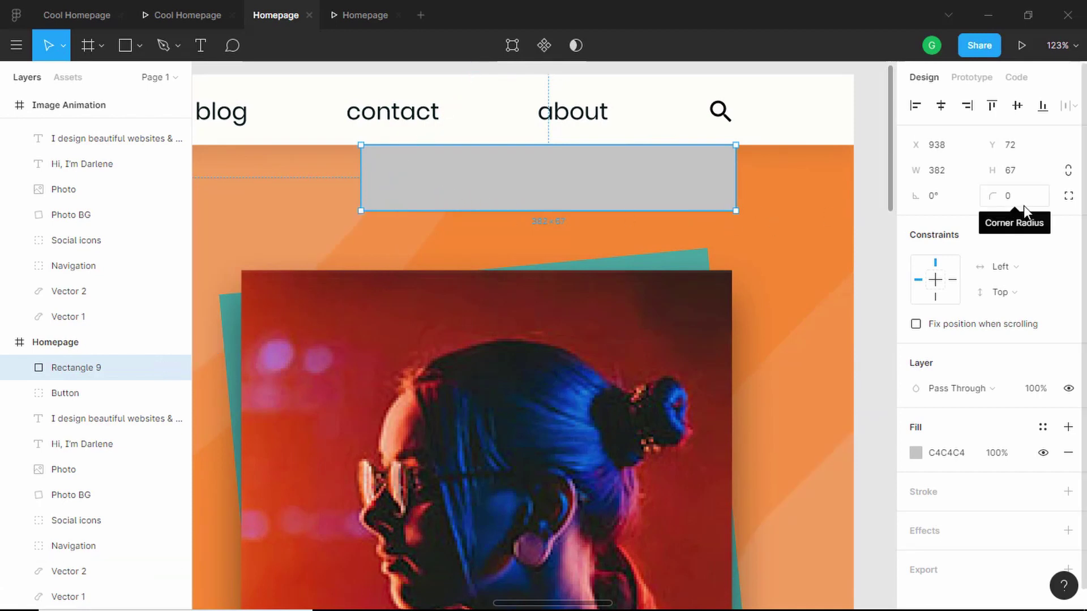
- Round Rectangle 9's bottom two corners to an 8 px radius using independent corners
{"action": "left_click", "coordinate": [1069, 197]}
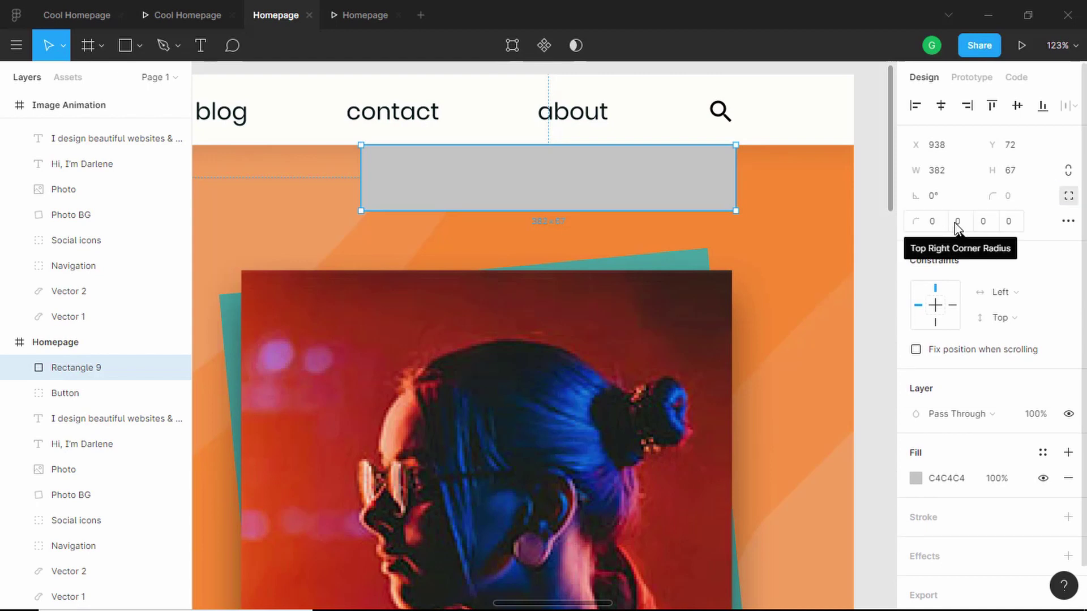
{"action": "left_click", "coordinate": [984, 222]}
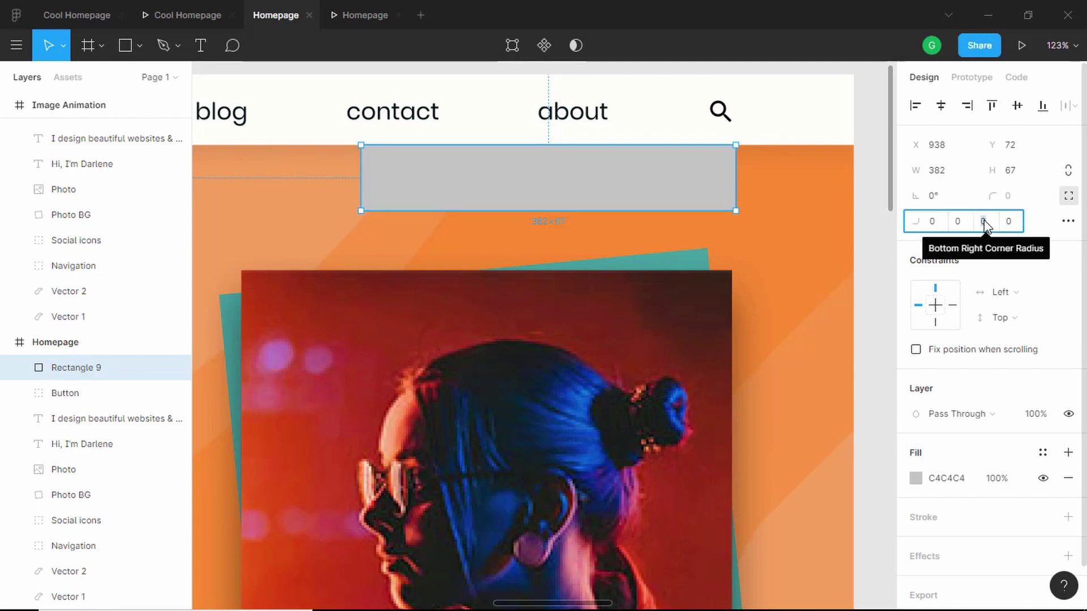
{"action": "type", "text": "8"}
{"action": "key", "text": "Tab"}
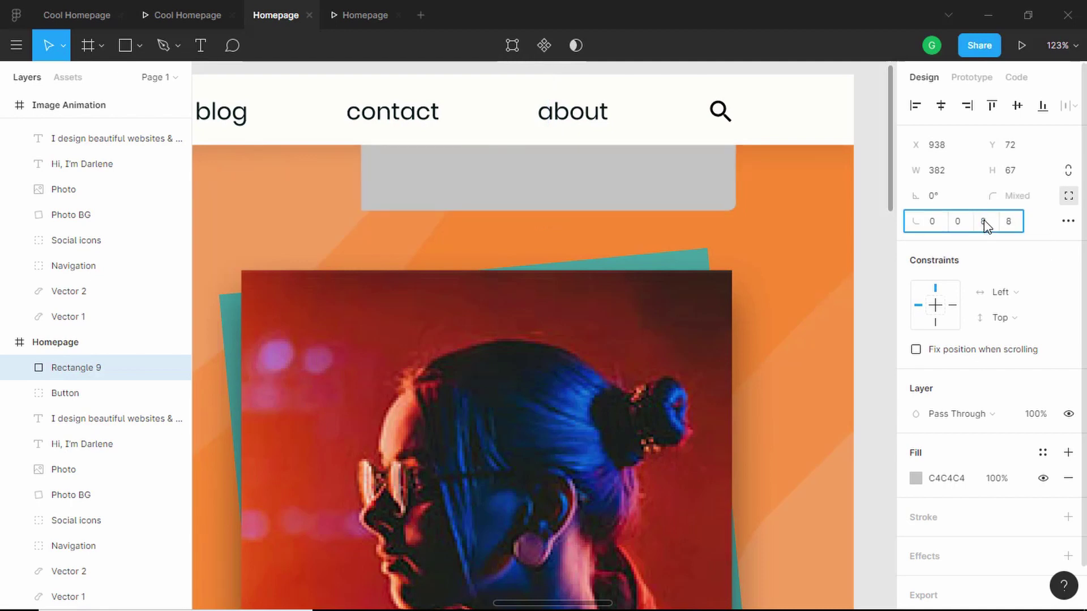
{"action": "key", "text": "Return"}
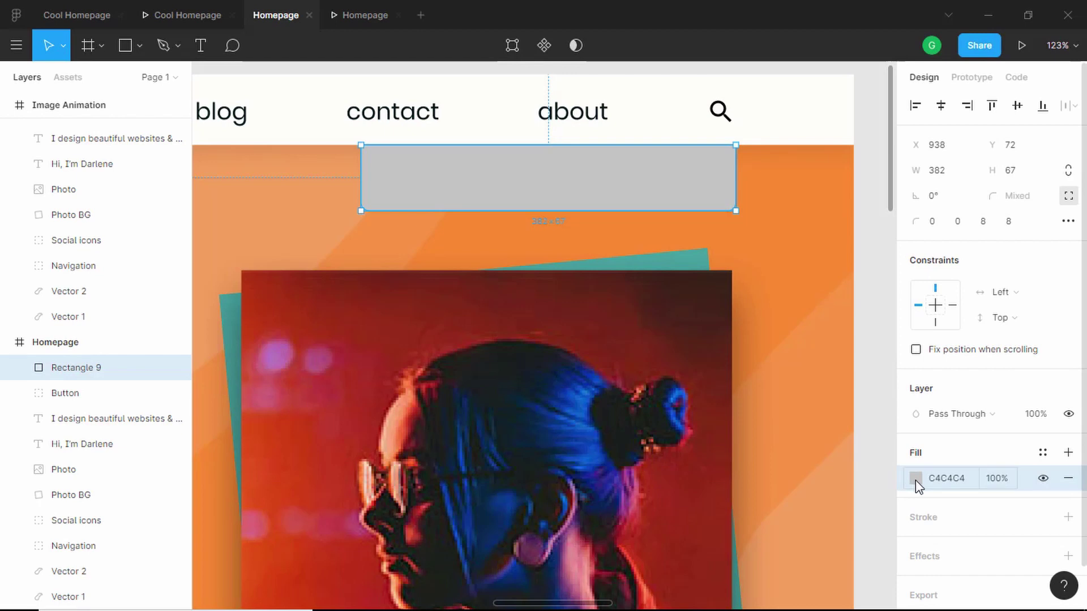
- Fill the rectangle with the navigation bar's off-white FFFFFA, sampled with the eyedropper
{"action": "left_click", "coordinate": [915, 478]}
{"action": "left_click", "coordinate": [729, 433]}
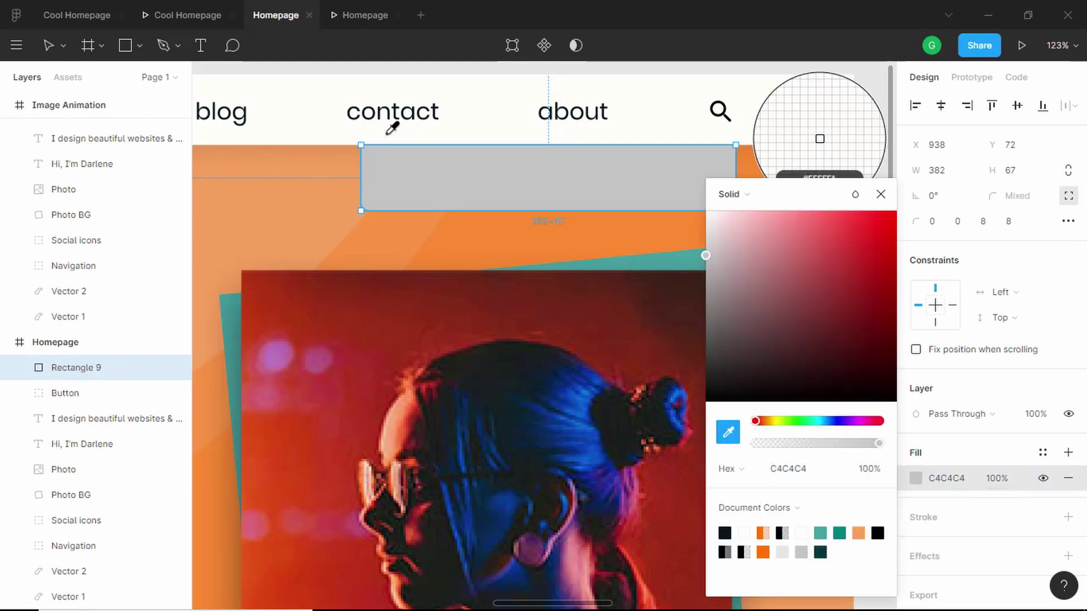
{"action": "left_click", "coordinate": [310, 106]}
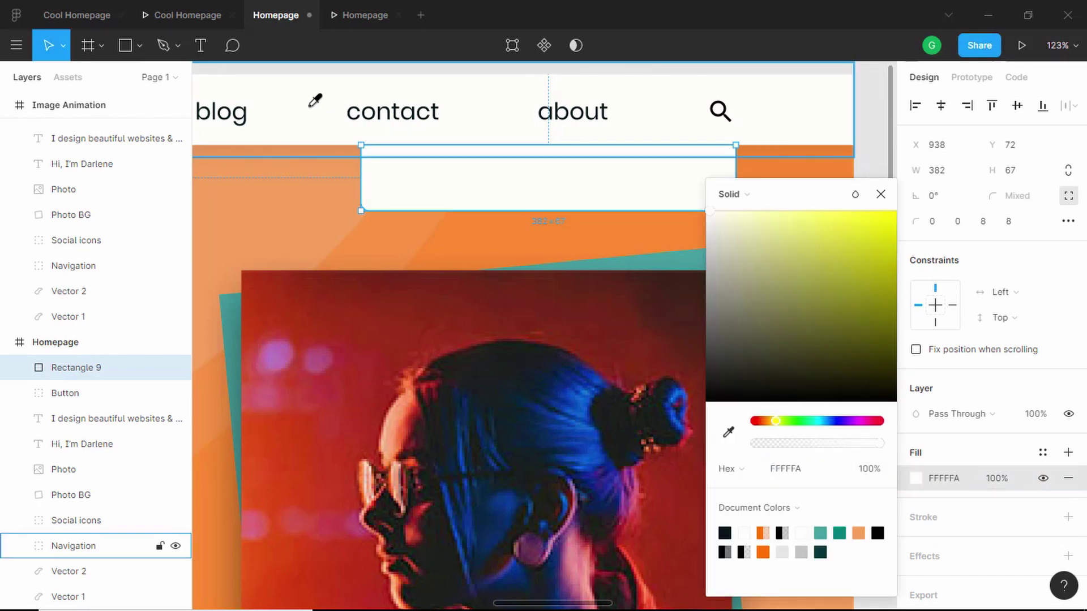
{"action": "key", "text": "Escape"}
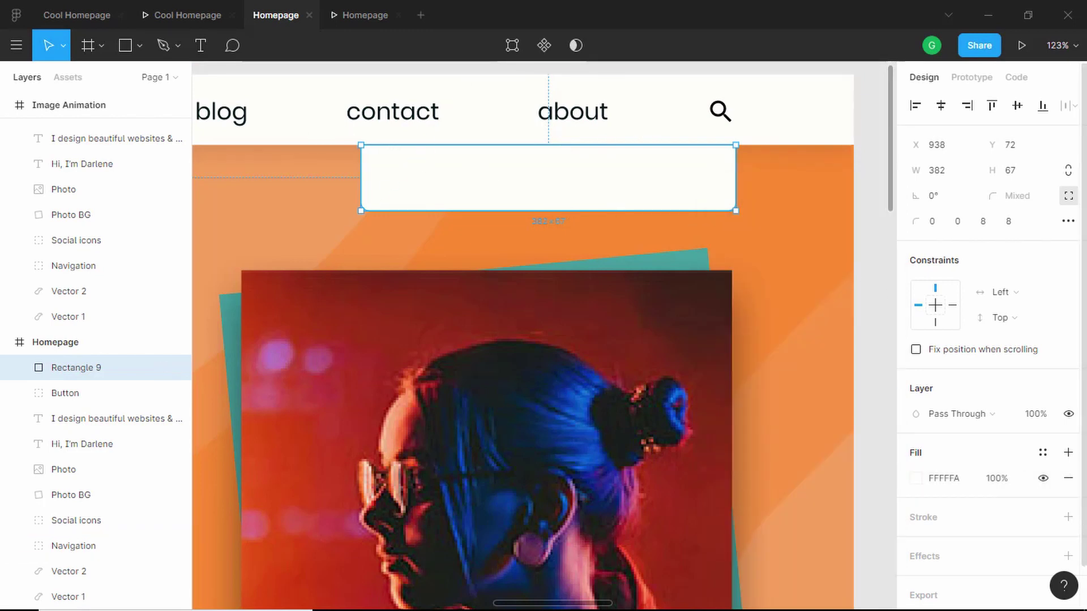
{"action": "scroll", "coordinate": [995, 451], "scroll_direction": "down", "scroll_amount": 1}
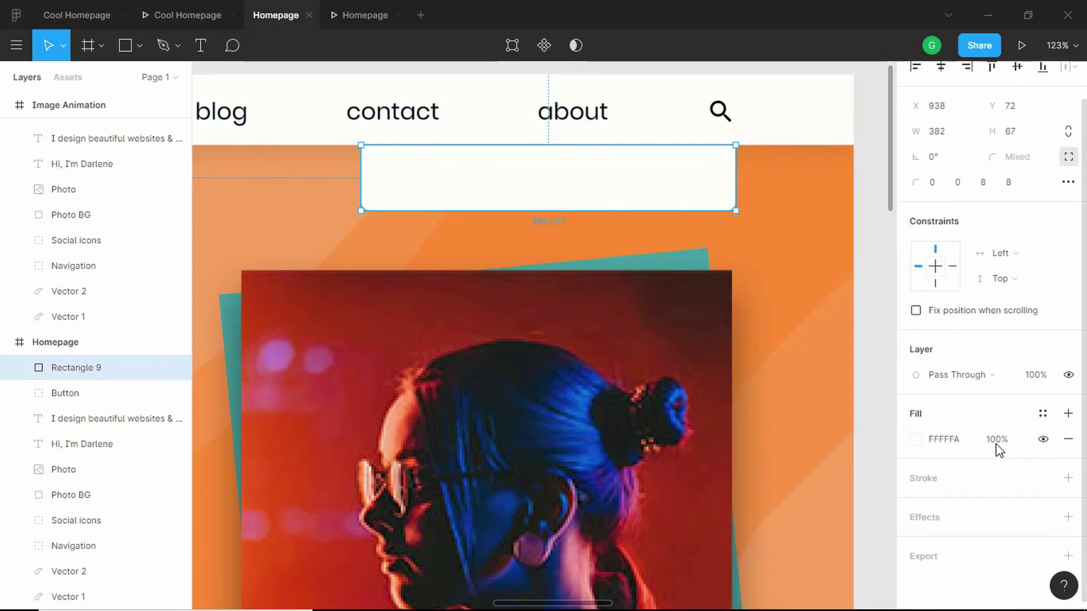
- Add a drop shadow to Rectangle 9 with blur 8 and 17% opacity
{"action": "left_click", "coordinate": [1068, 512]}
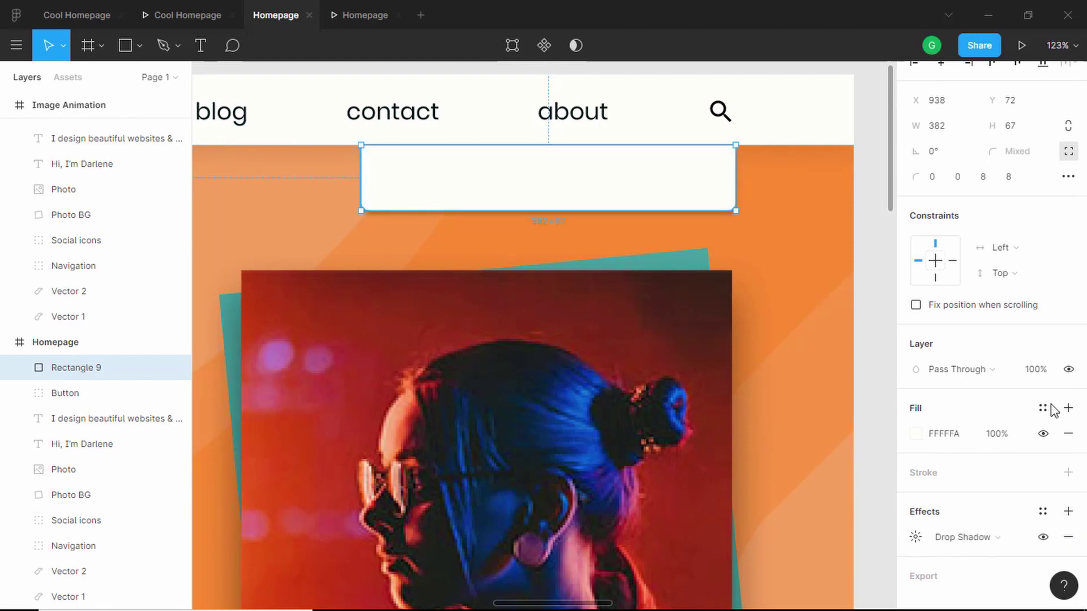
{"action": "left_click", "coordinate": [915, 537]}
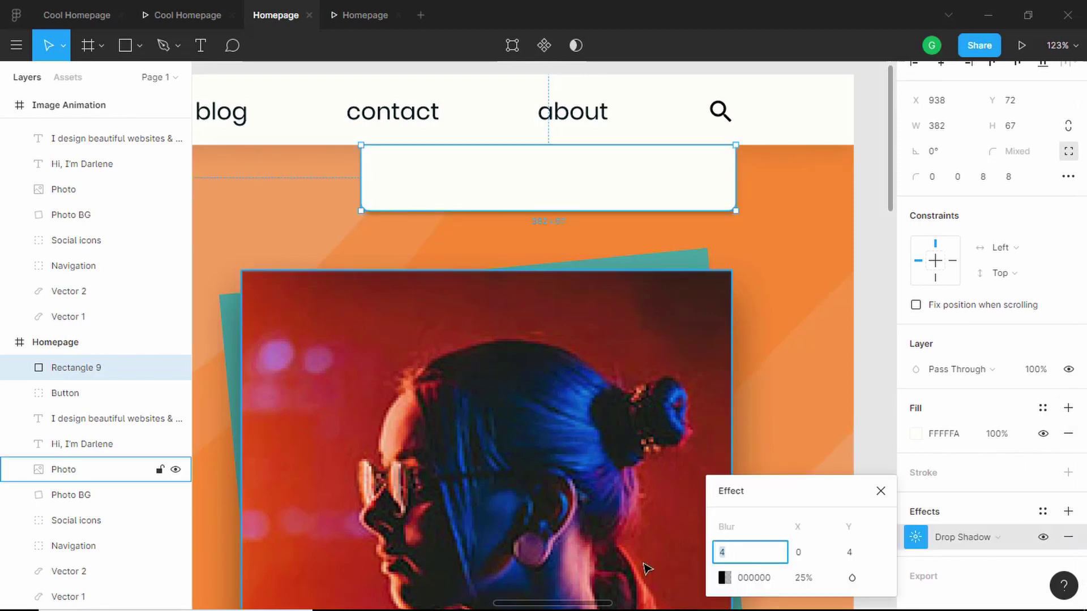
{"action": "left_click", "coordinate": [807, 578]}
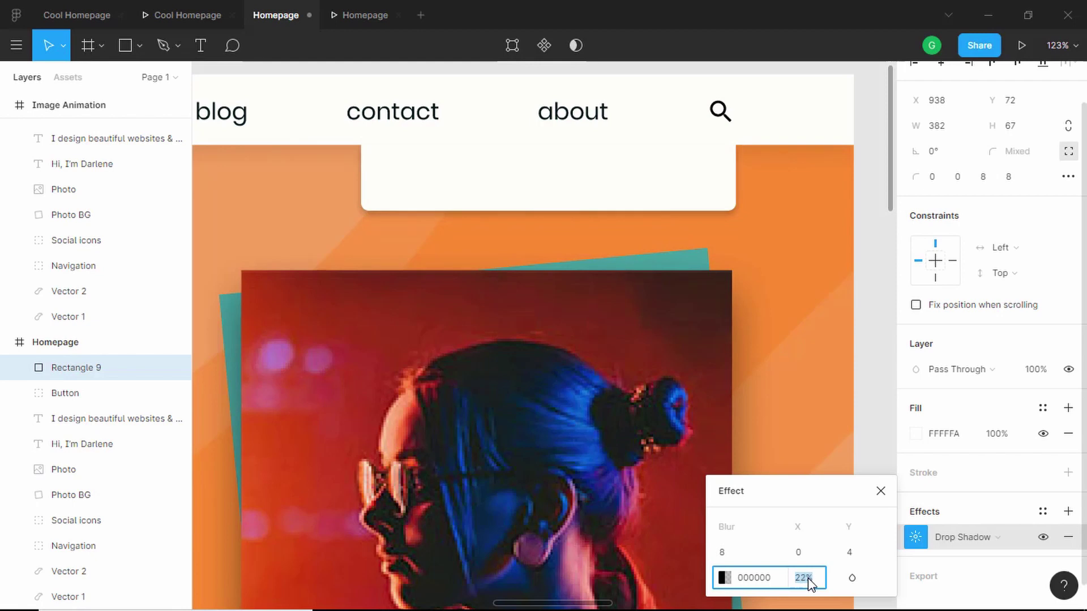
{"action": "type", "text": "17"}
{"action": "key", "text": "Return"}
{"action": "key", "text": "Escape"}
{"action": "key", "text": "Escape"}
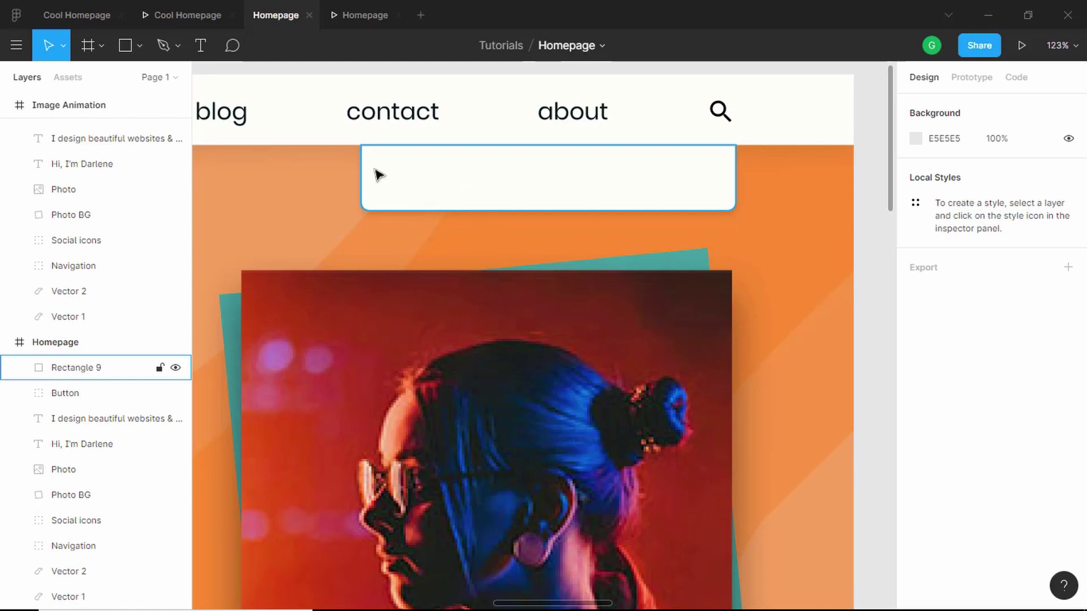
- Add a 'Search here...' text layer and position it inside the white search panel
{"action": "left_click", "coordinate": [200, 45]}
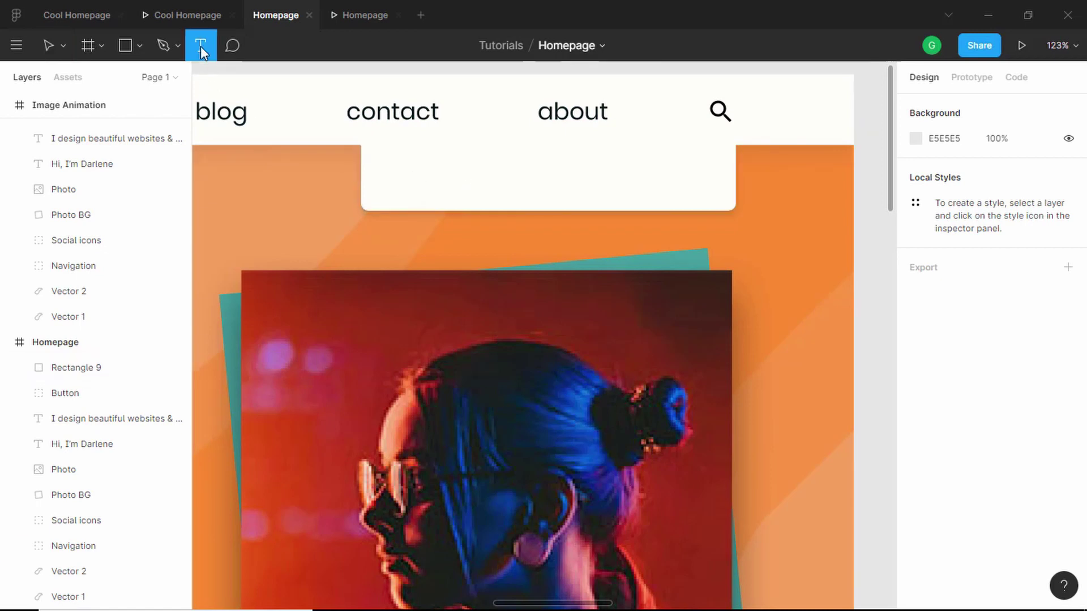
{"action": "left_click", "coordinate": [412, 172]}
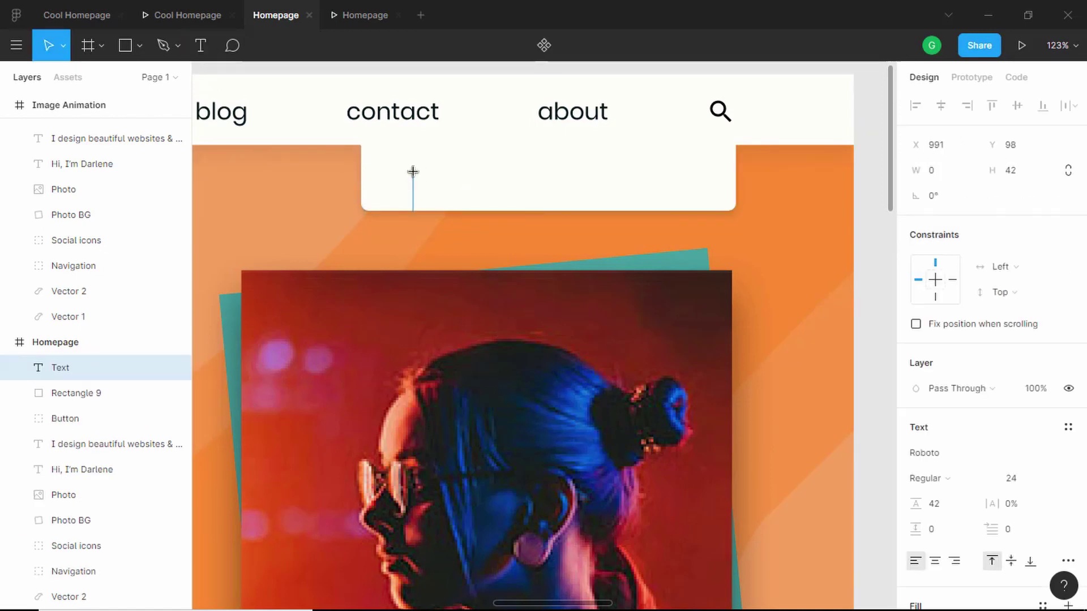
{"action": "type", "text": "sea"}
{"action": "key", "text": "BackSpace"}
{"action": "key", "text": "BackSpace"}
{"action": "key", "text": "BackSpace"}
{"action": "type", "text": "Search "}
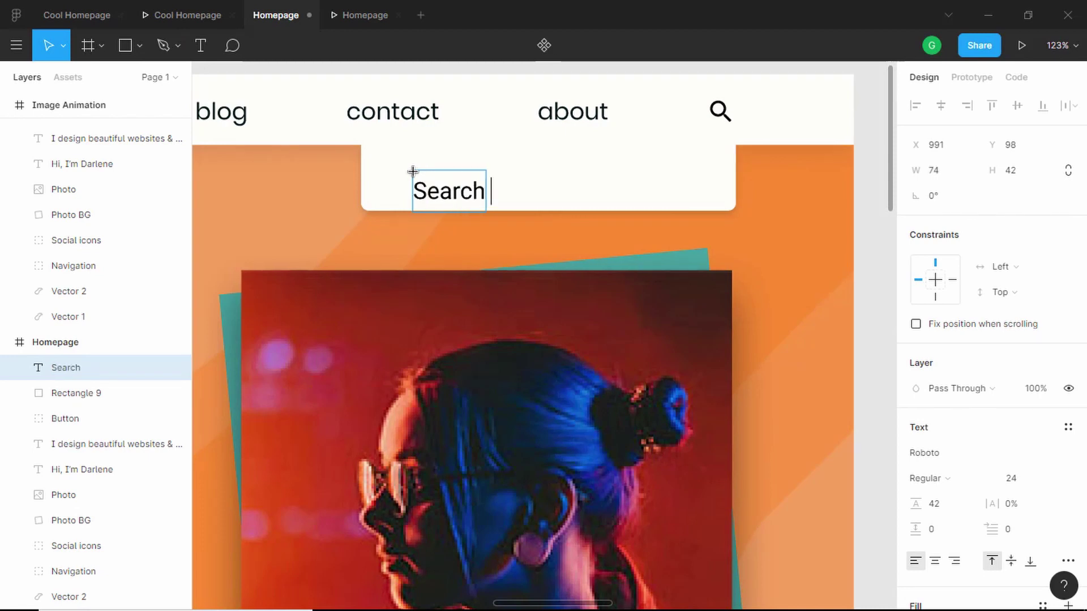
{"action": "type", "text": "here..."}
{"action": "key", "text": "Escape"}
{"action": "left_click_drag", "start_coordinate": [487, 193], "coordinate": [484, 182]}
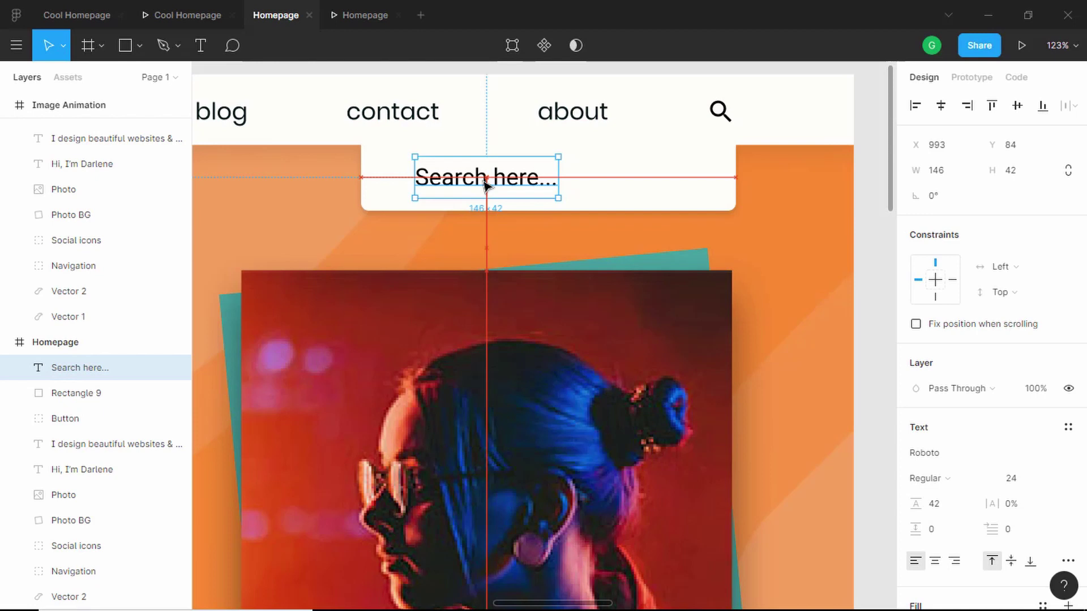
{"action": "key", "text": "alt"}
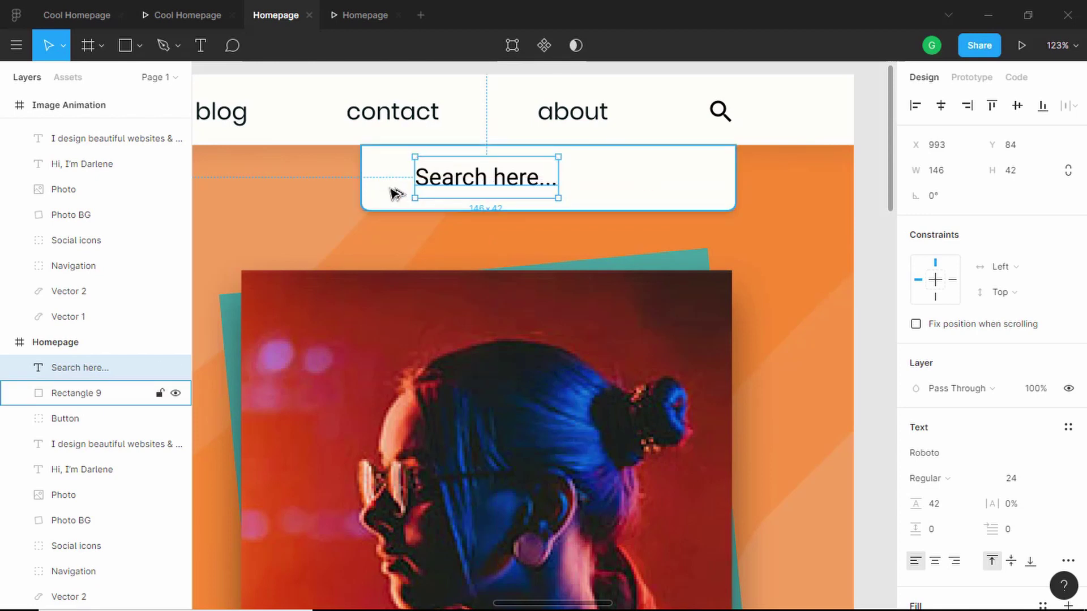
{"action": "key", "text": "shift+Left"}
{"action": "key", "text": "shift+Left"}
{"action": "key", "text": "shift+Right"}
{"action": "key", "text": "Right"}
{"action": "key", "text": "Right"}
{"action": "key", "text": "Right"}
{"action": "key", "text": "Right"}
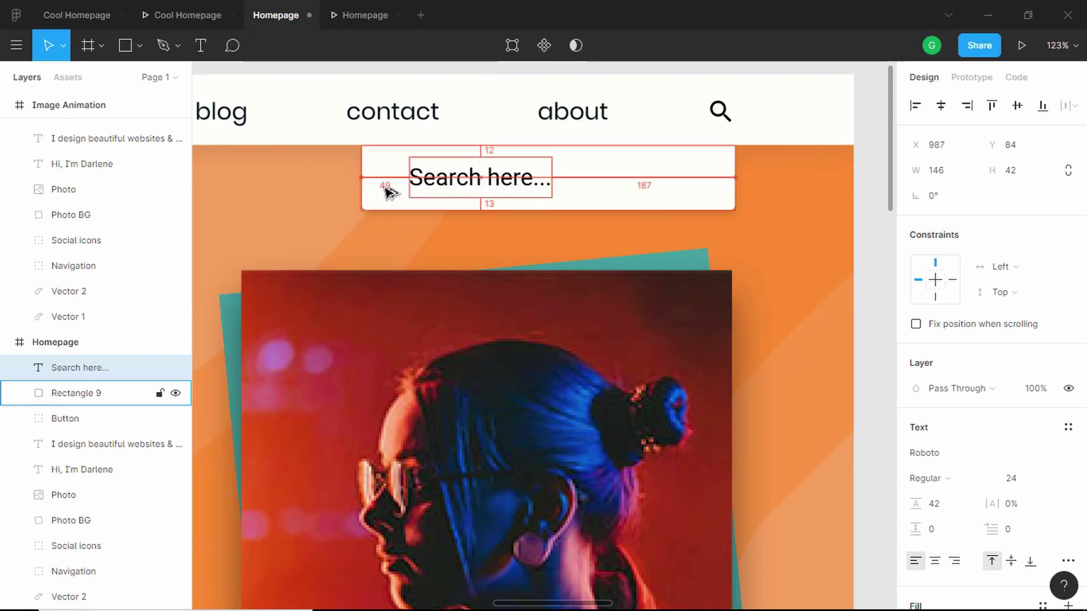
{"action": "key", "text": "Left"}
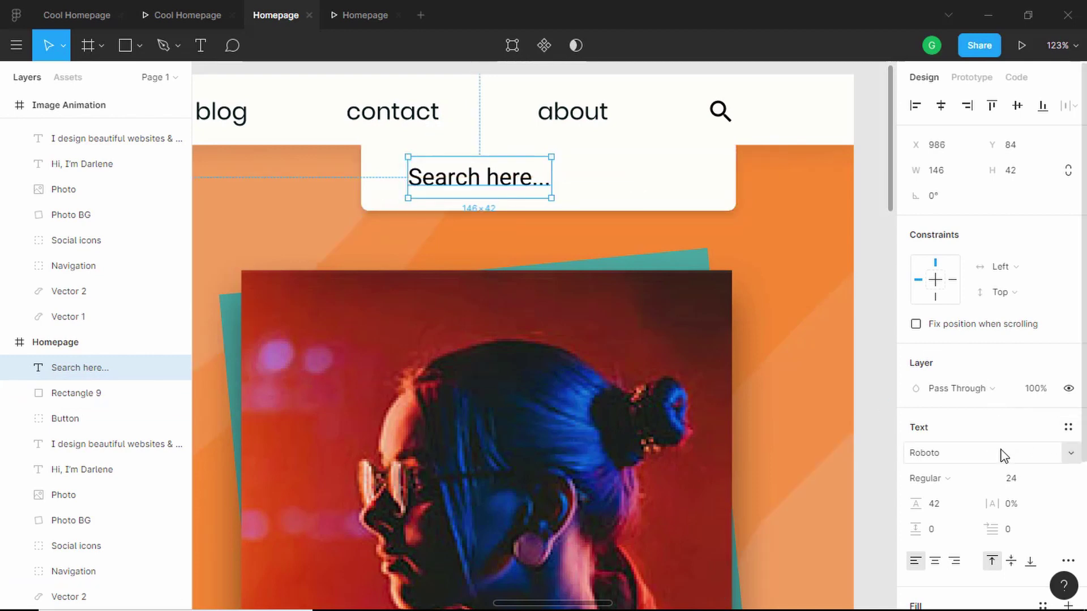
- Set the placeholder text's fill opacity to 50%
{"action": "scroll", "coordinate": [1016, 463], "scroll_direction": "down", "scroll_amount": 3}
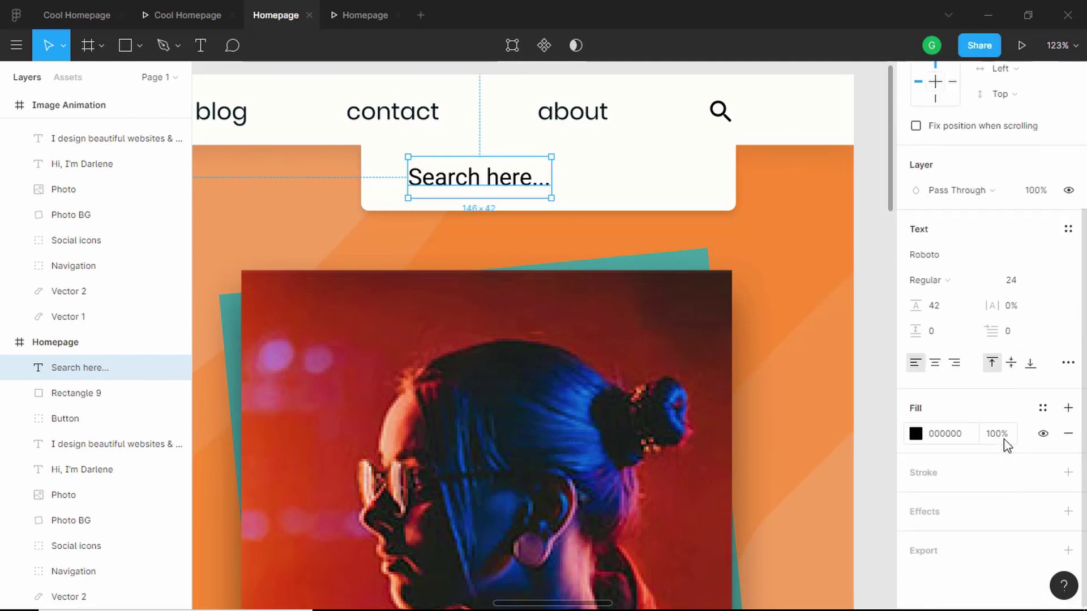
{"action": "left_click", "coordinate": [1004, 439]}
{"action": "type", "text": "50"}
{"action": "key", "text": "Return"}
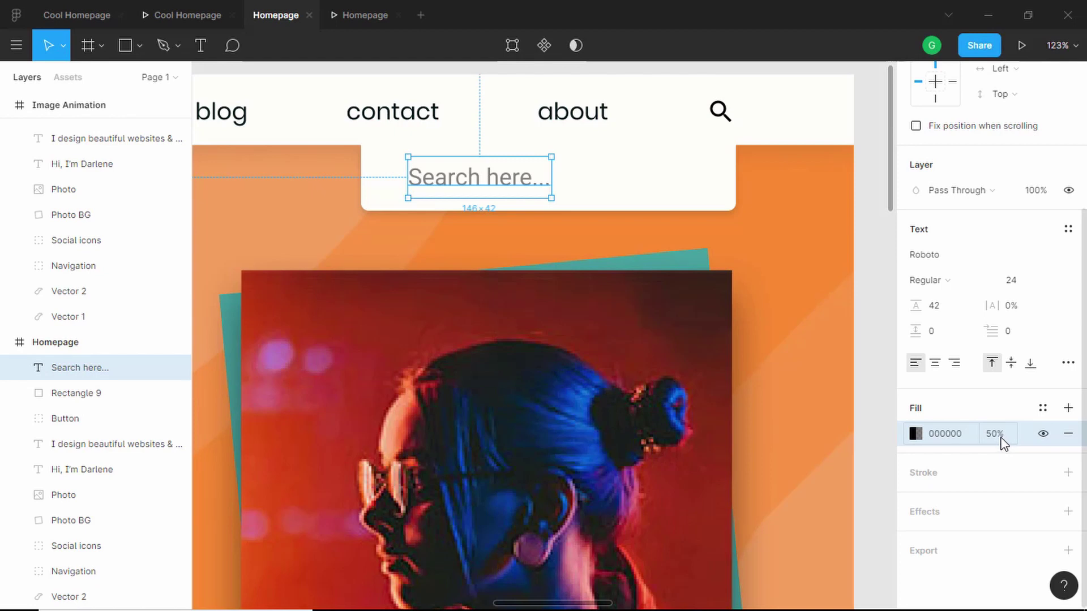
{"action": "left_click", "coordinate": [348, 183]}
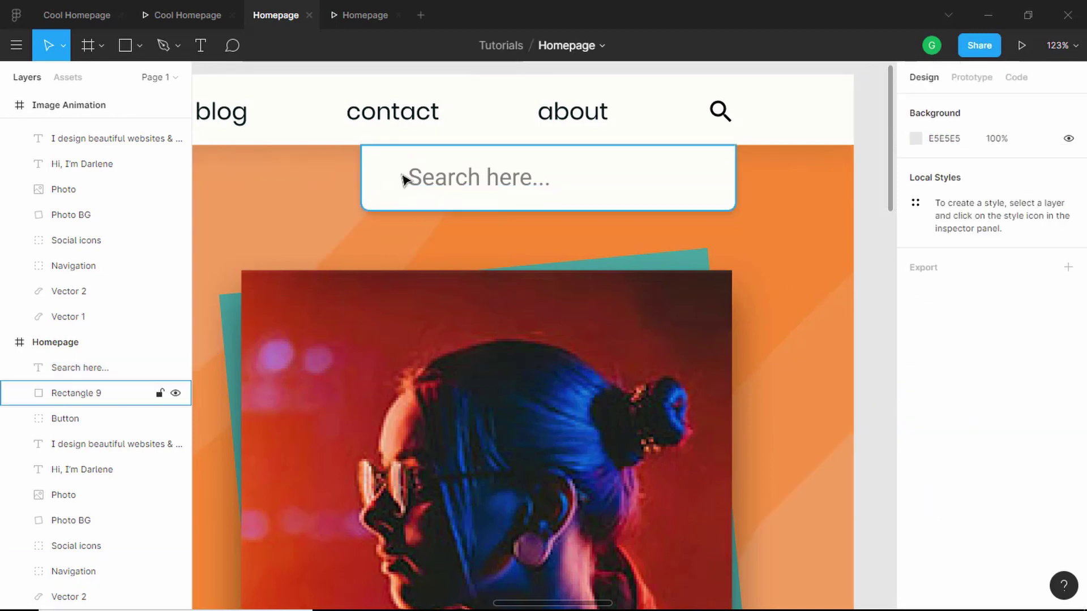
- Draw a thin 1×33 cursor rectangle left of the placeholder and fill it dark teal 021718
{"action": "left_click", "coordinate": [124, 46]}
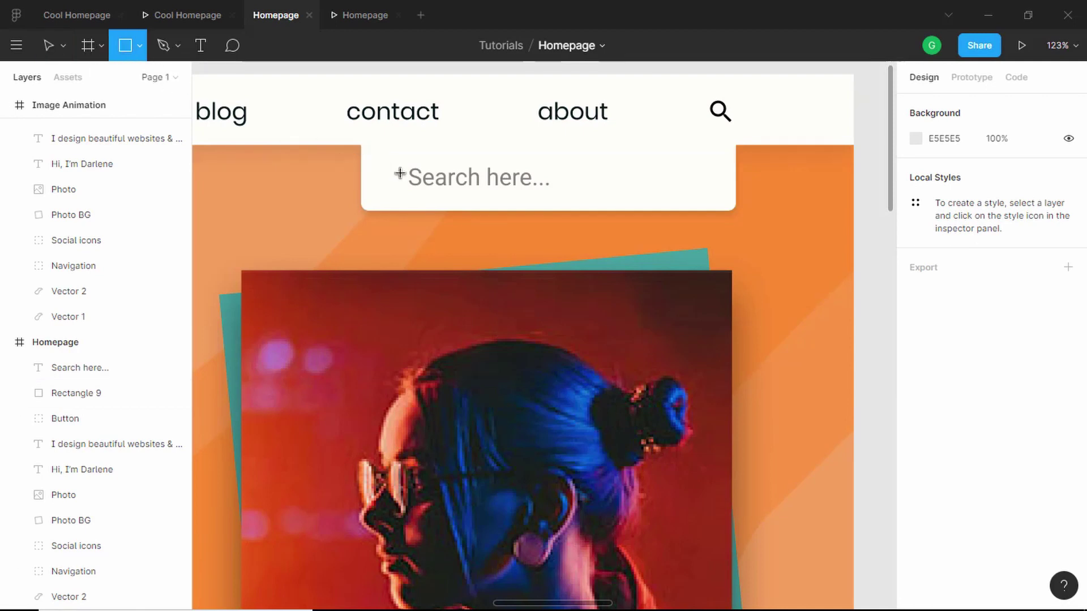
{"action": "left_click_drag", "start_coordinate": [400, 160], "coordinate": [403, 192]}
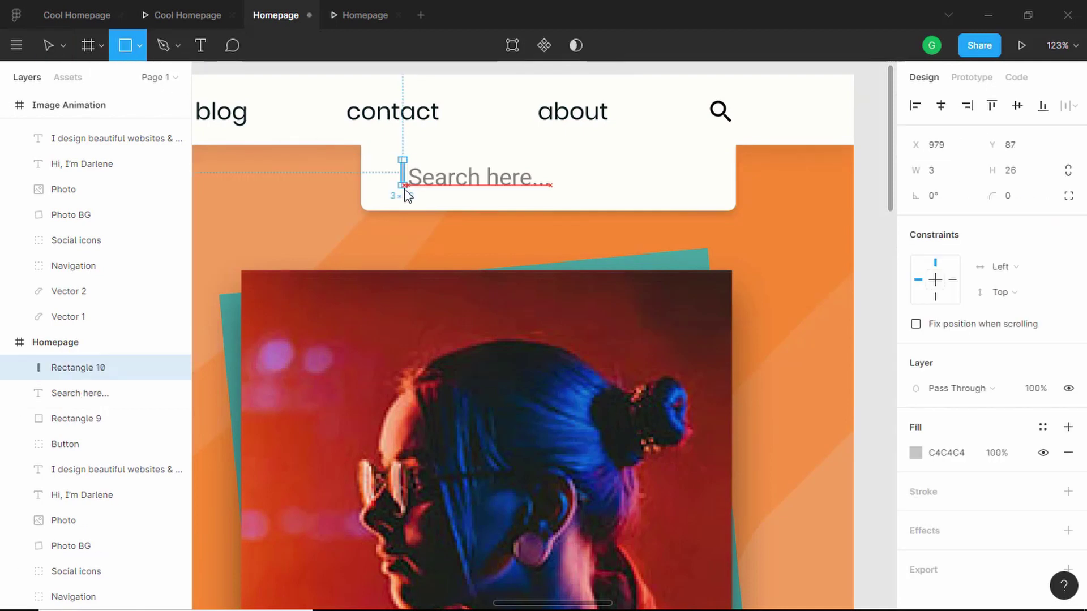
{"action": "left_click", "coordinate": [916, 452]}
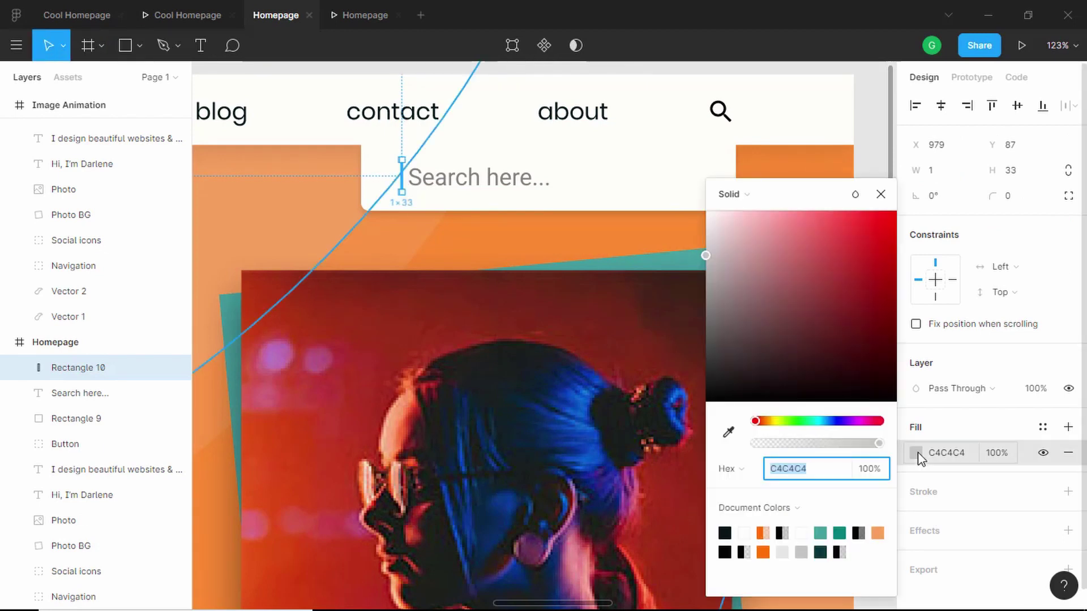
{"action": "left_click", "coordinate": [731, 532]}
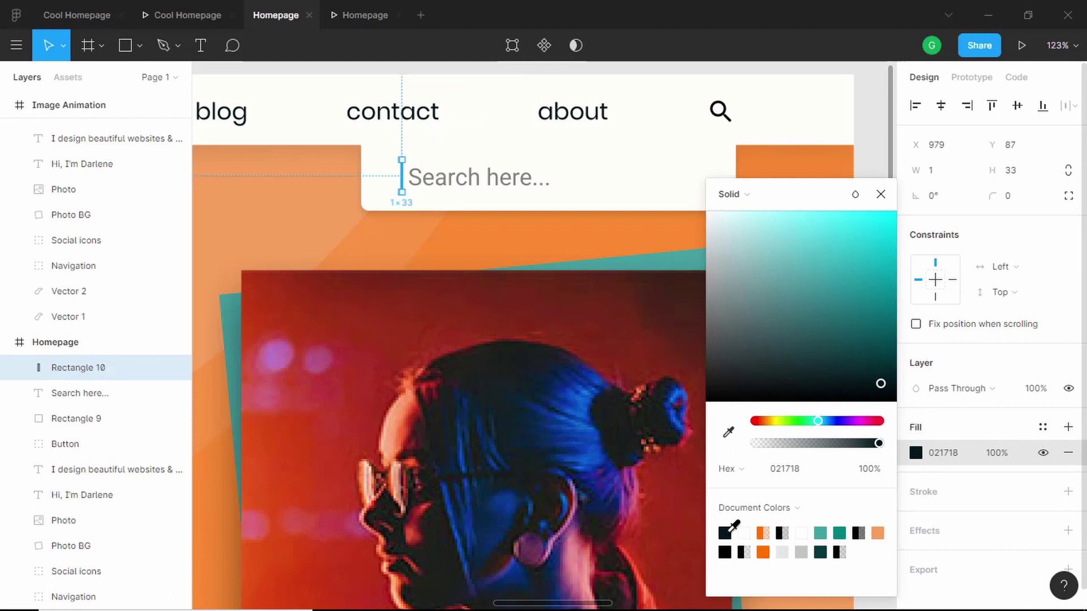
{"action": "key", "text": "Escape"}
{"action": "scroll", "coordinate": [495, 187], "scroll_direction": "up", "scroll_amount": 3}
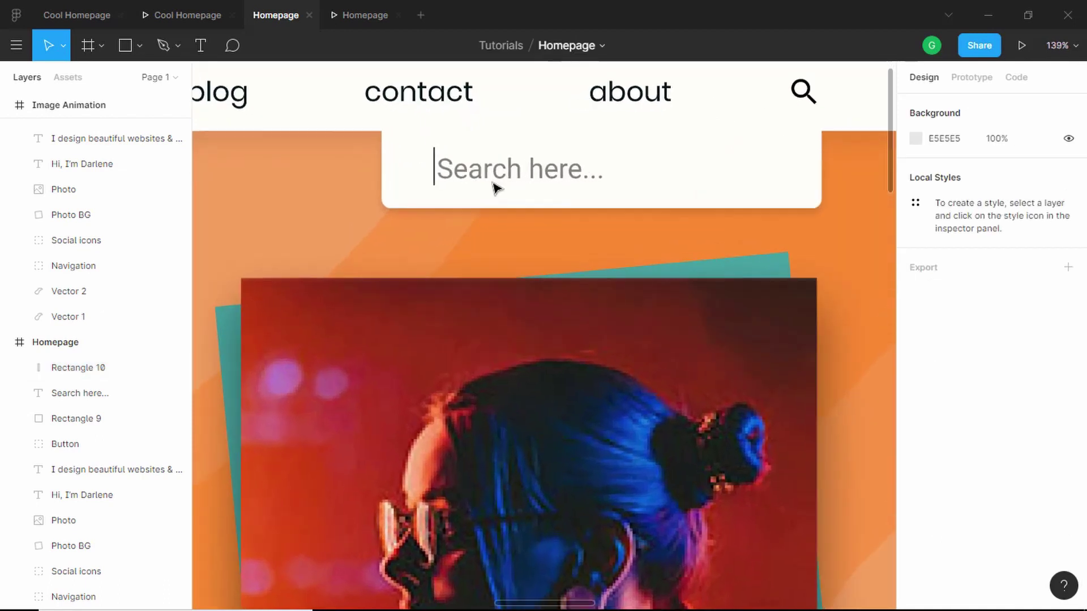
{"action": "left_click", "coordinate": [87, 375]}
- Group Rectangle 10, the placeholder text and Rectangle 9, naming the group 'Search Box'
{"action": "left_click", "coordinate": [89, 392], "text": "shift"}
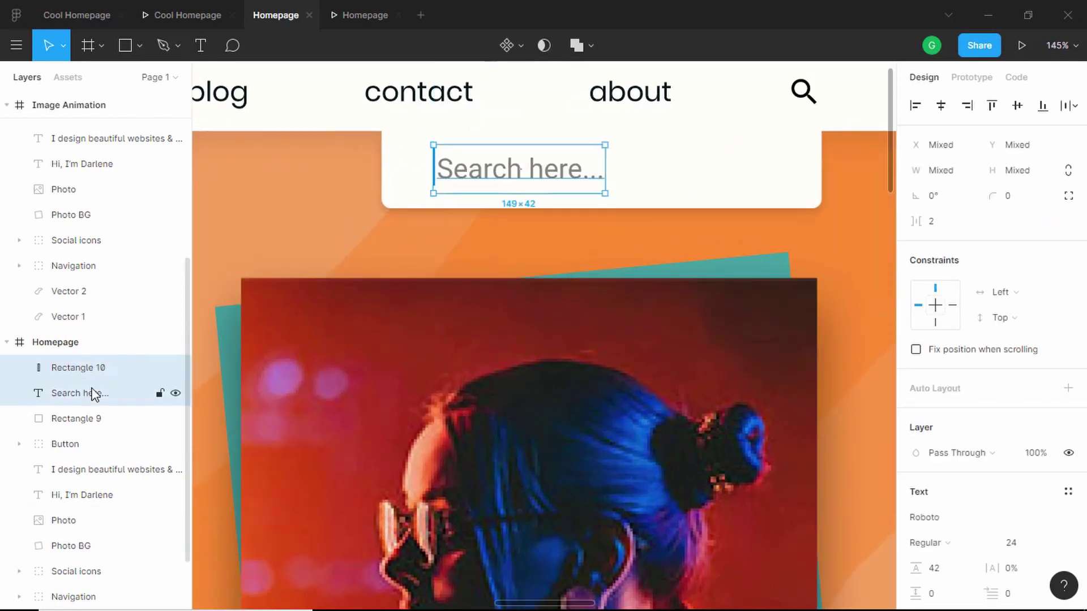
{"action": "left_click", "coordinate": [92, 421], "text": "shift"}
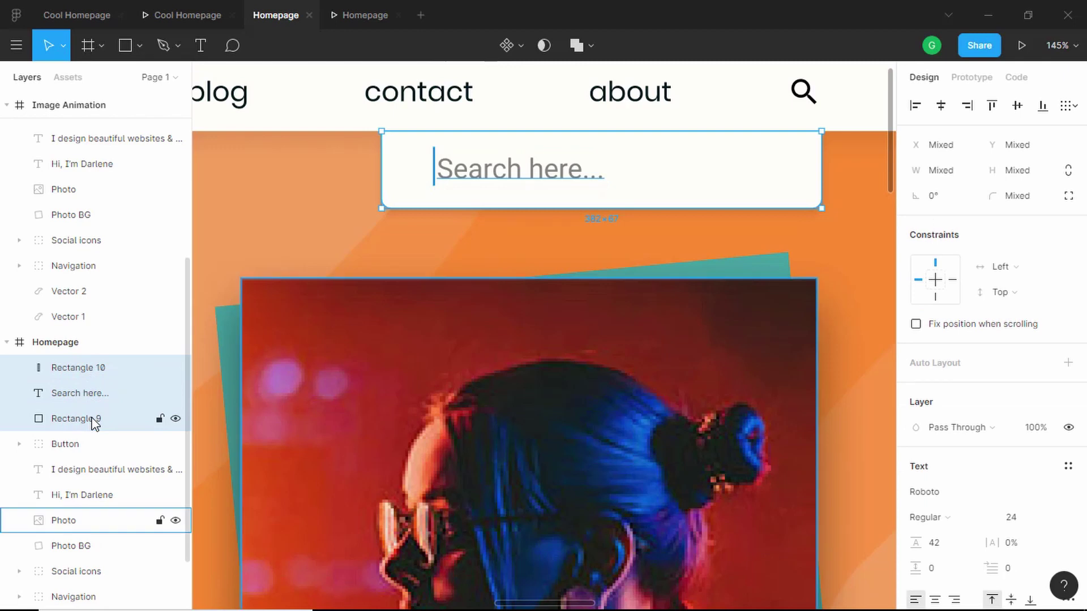
{"action": "key", "text": "ctrl+g"}
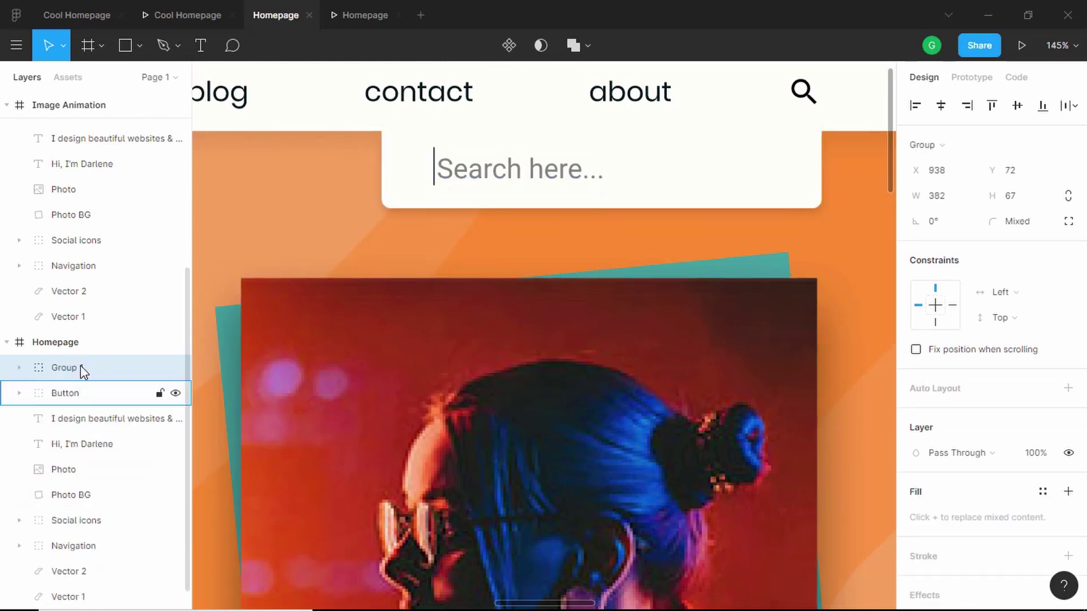
{"action": "double_click", "coordinate": [87, 365]}
{"action": "type", "text": "Search Box"}
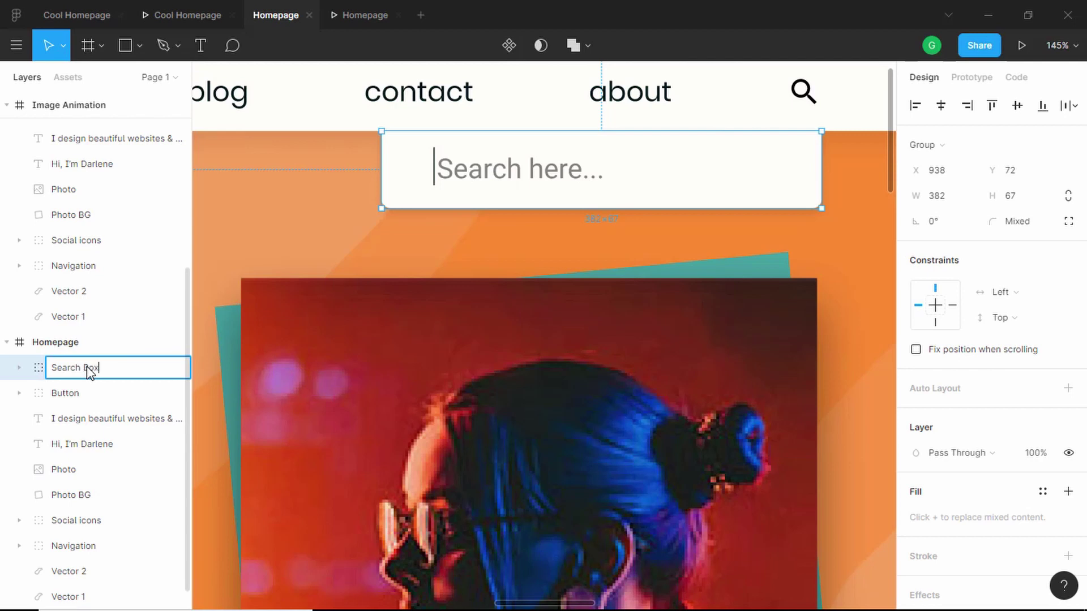
{"action": "key", "text": "Return"}
- Move the Search Box group into Navigation, directly below Nav Items
{"action": "scroll", "coordinate": [85, 363], "scroll_direction": "down", "scroll_amount": 1}
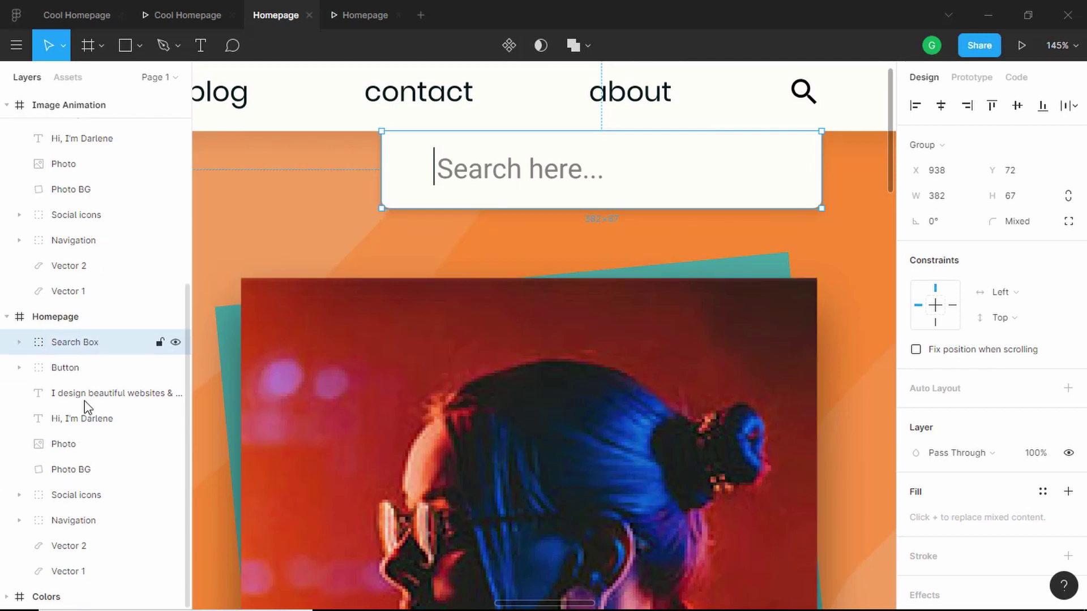
{"action": "left_click_drag", "start_coordinate": [90, 513], "coordinate": [84, 522]}
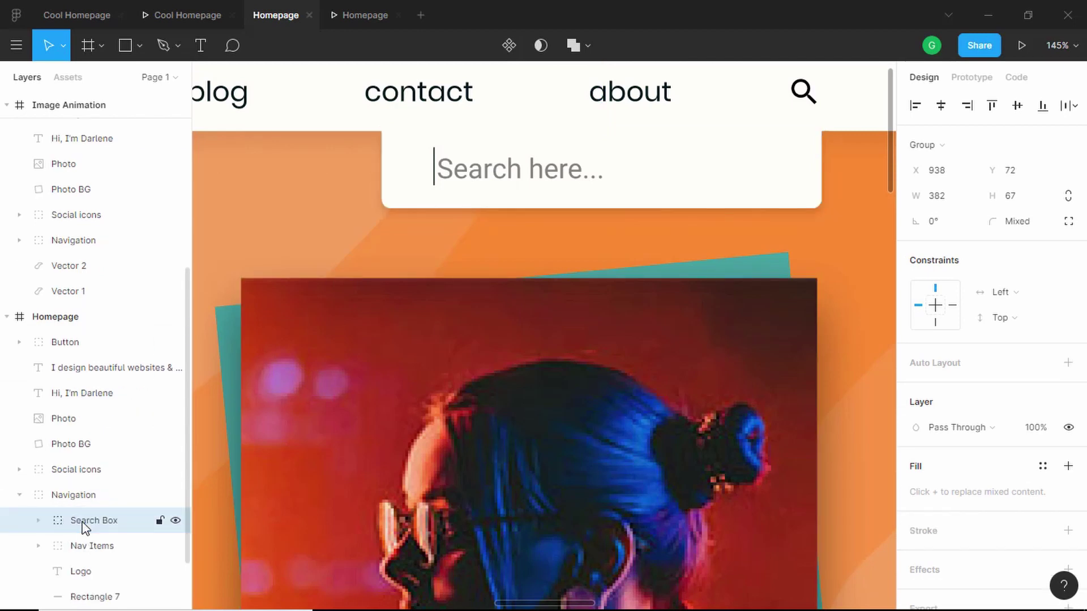
{"action": "scroll", "coordinate": [96, 456], "scroll_direction": "down", "scroll_amount": 2}
{"action": "left_click_drag", "start_coordinate": [97, 450], "coordinate": [103, 491]}
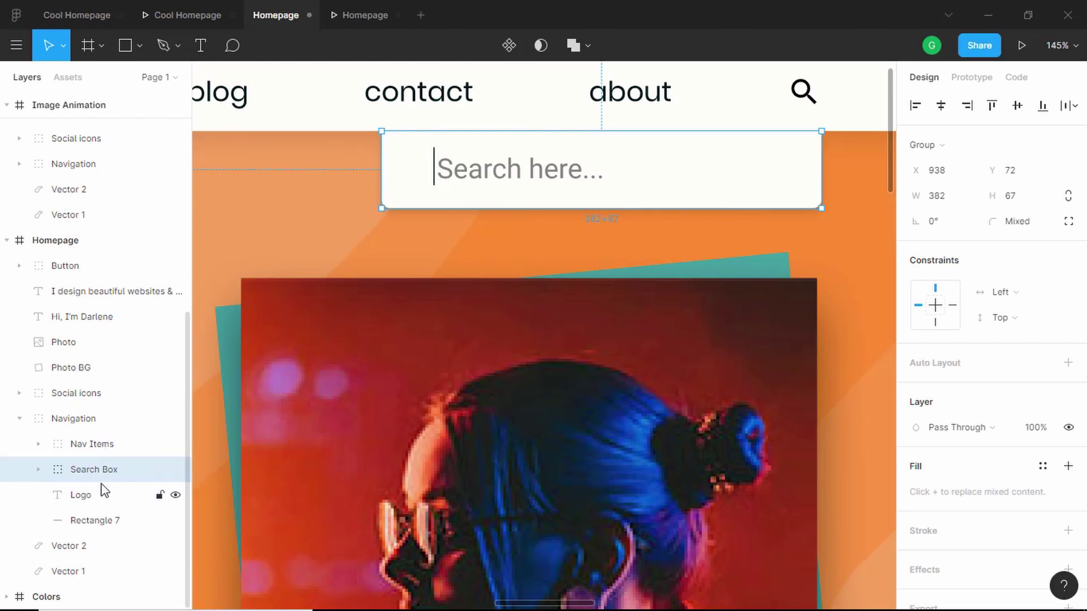
{"action": "left_click", "coordinate": [100, 447]}
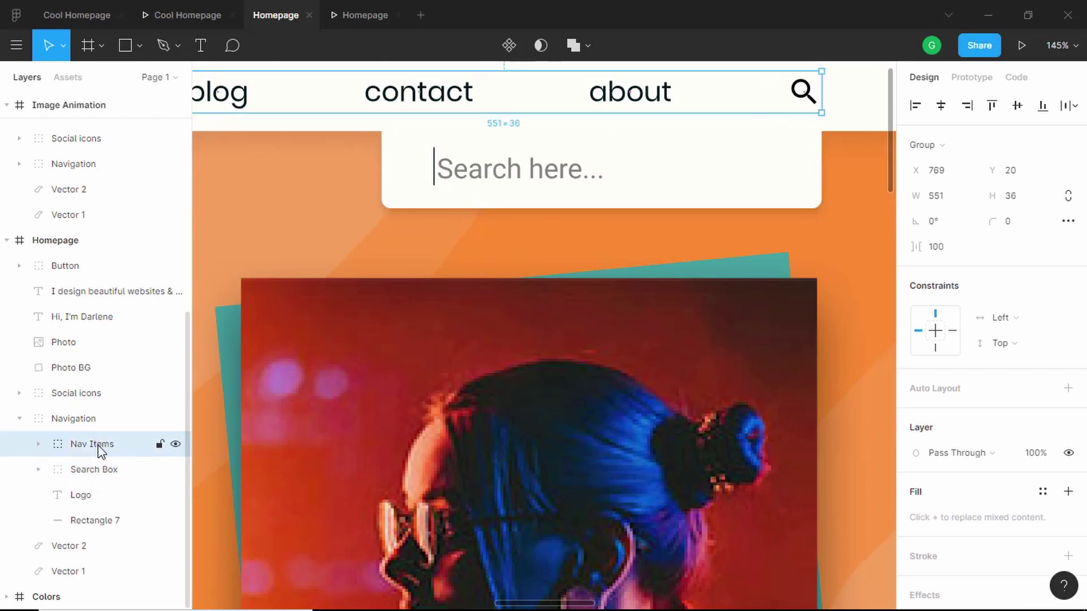
- Insert the mdi_close X icon from the Material Design Icons plugin by searching 'clos'
{"action": "left_click", "coordinate": [39, 444]}
{"action": "right_click", "coordinate": [755, 99]}
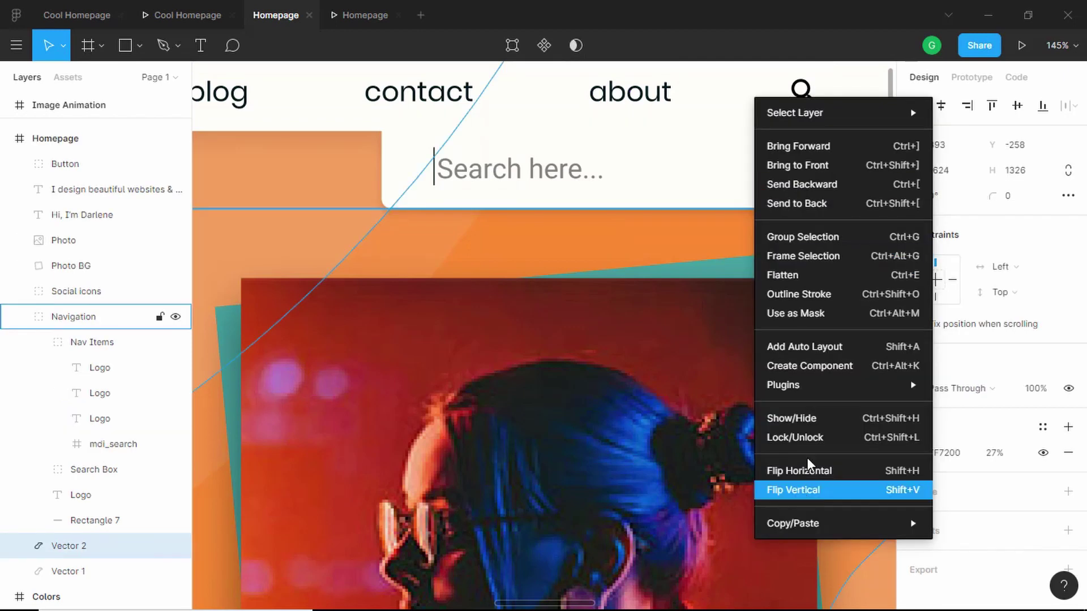
{"action": "mouse_move", "coordinate": [849, 390]}
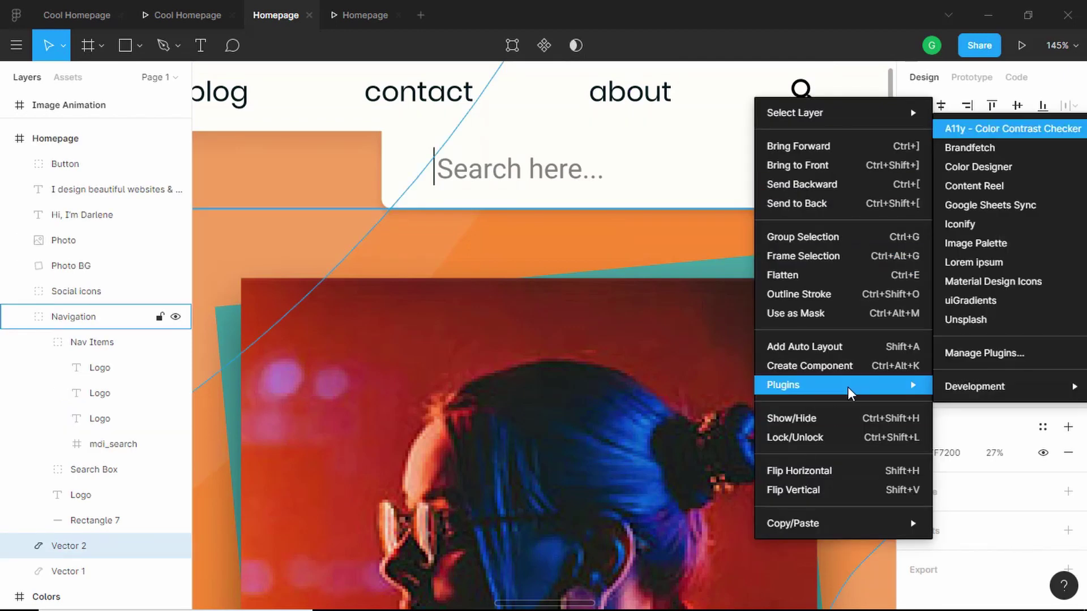
{"action": "left_click", "coordinate": [1001, 281]}
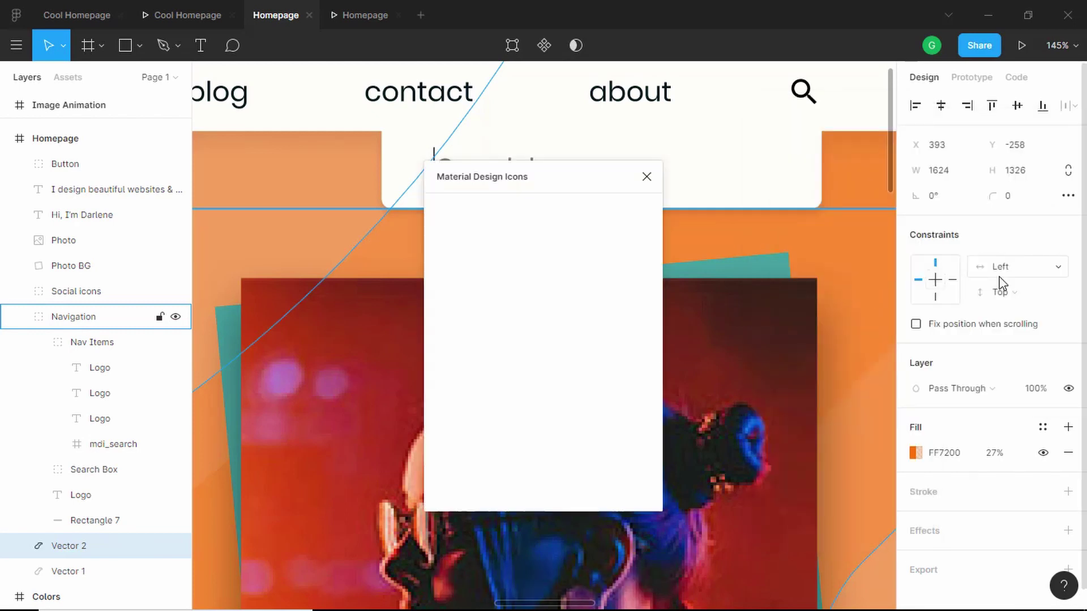
{"action": "type", "text": "close"}
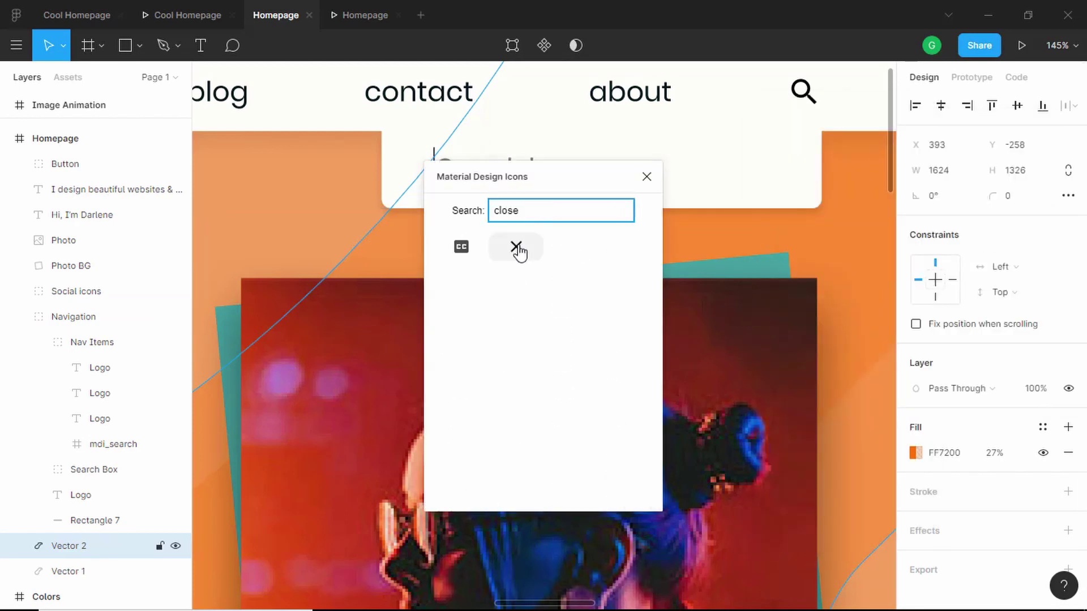
{"action": "left_click", "coordinate": [516, 248]}
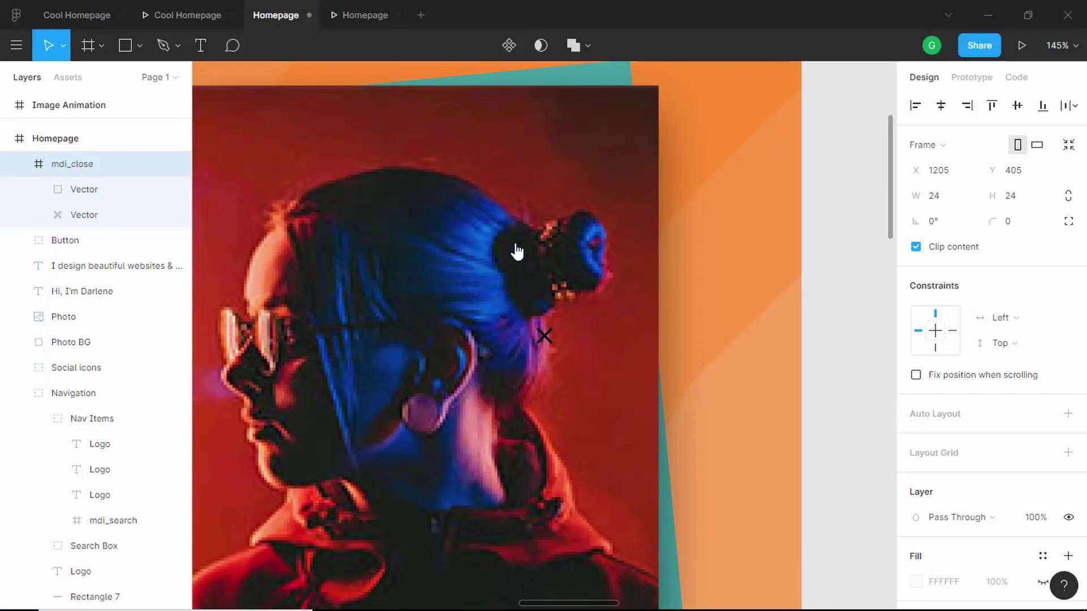
- Place the close icon over the search icon and move mdi_close into the Nav Items group
{"action": "left_click_drag", "start_coordinate": [587, 75], "coordinate": [654, 292]}
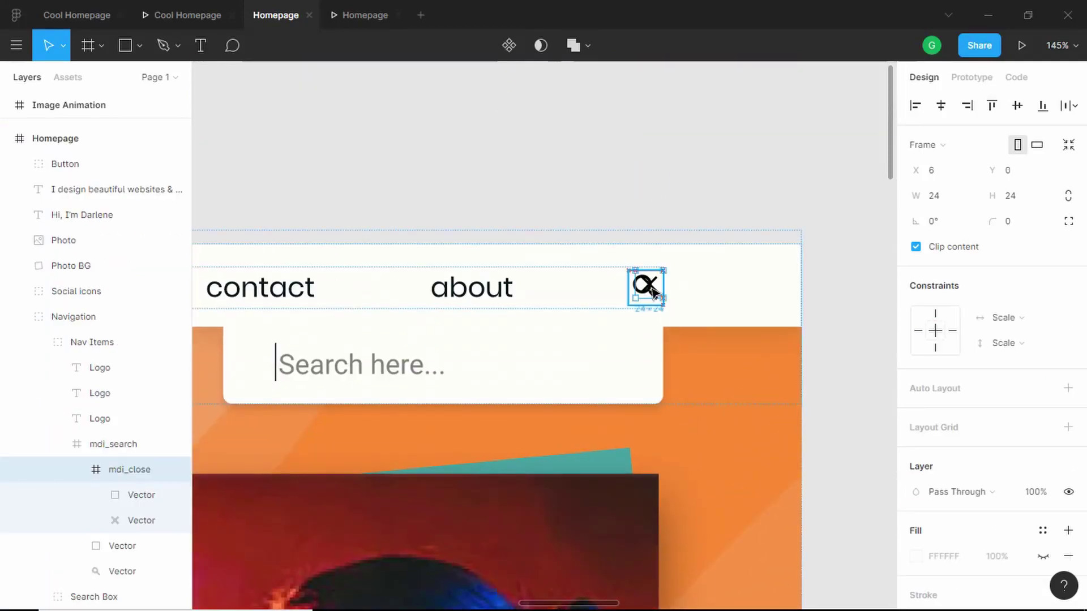
{"action": "left_click_drag", "start_coordinate": [97, 444], "coordinate": [90, 445]}
{"action": "left_click", "coordinate": [59, 472]}
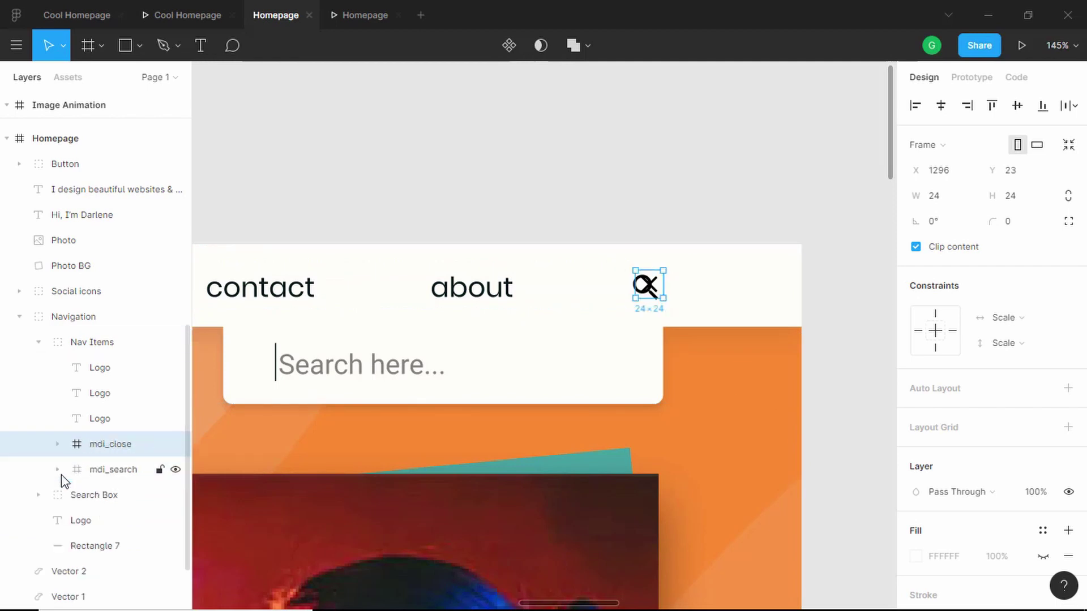
{"action": "left_click", "coordinate": [59, 444]}
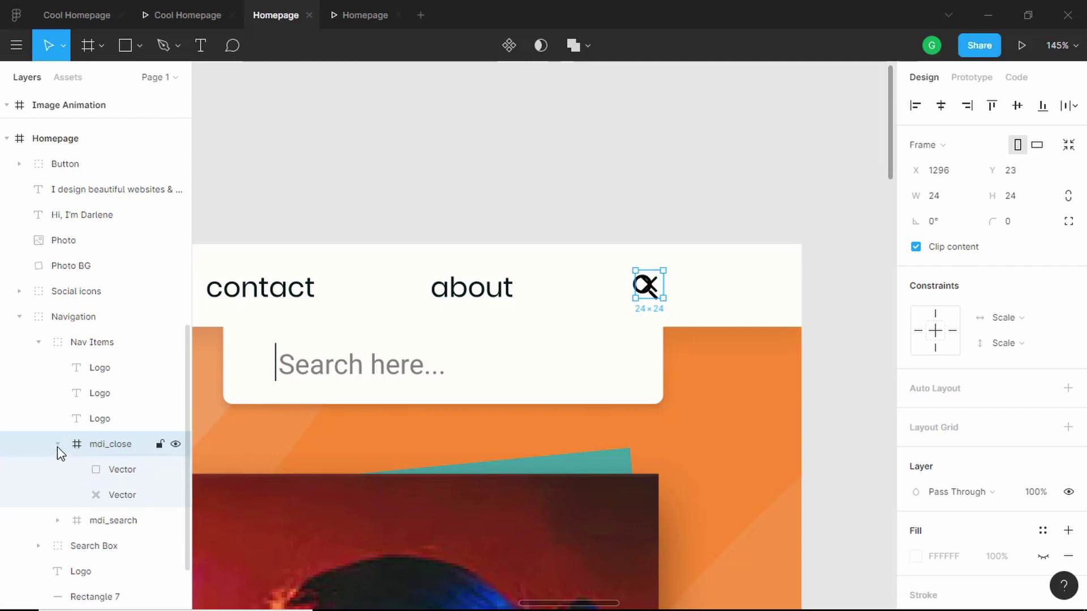
{"action": "left_click", "coordinate": [58, 445]}
{"action": "left_click", "coordinate": [114, 469]}
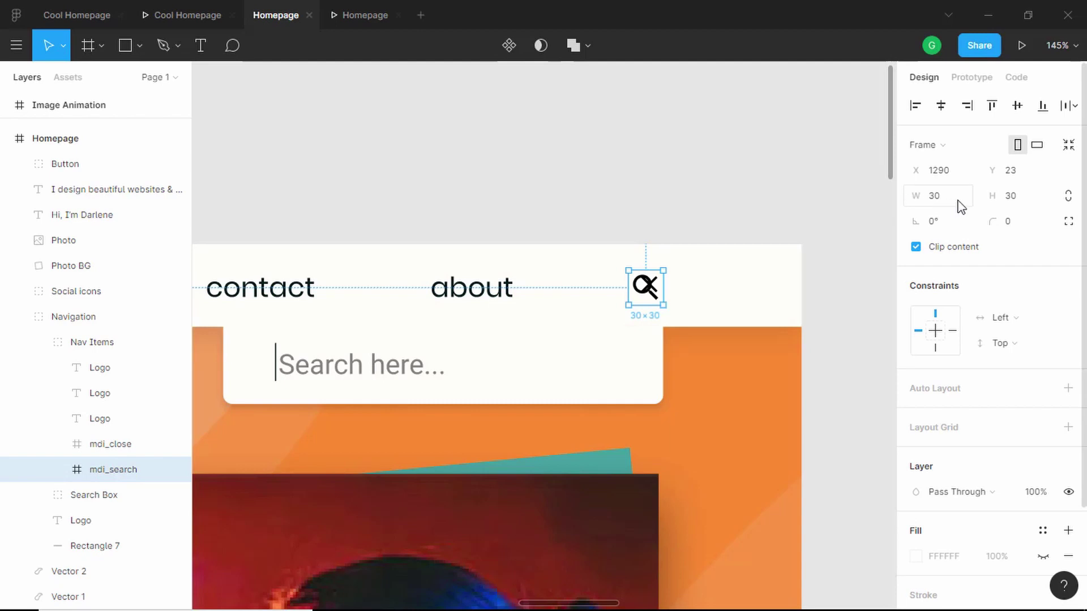
{"action": "left_click", "coordinate": [110, 451]}
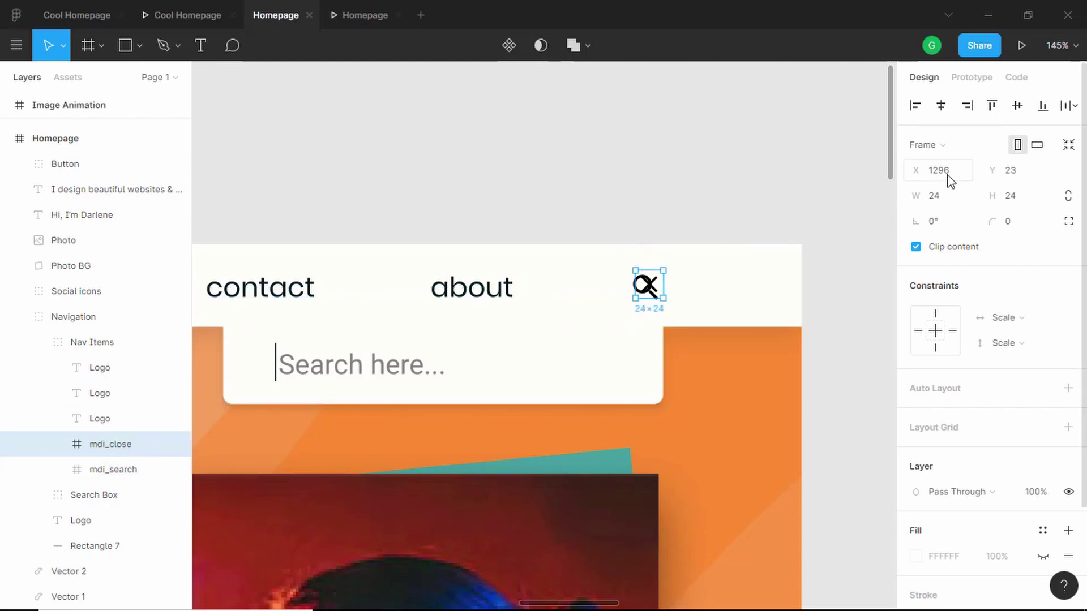
- Resize the close icon to 30×30
{"action": "left_click", "coordinate": [956, 201]}
{"action": "type", "text": "30"}
{"action": "key", "text": "Tab"}
{"action": "type", "text": "30"}
{"action": "key", "text": "Return"}
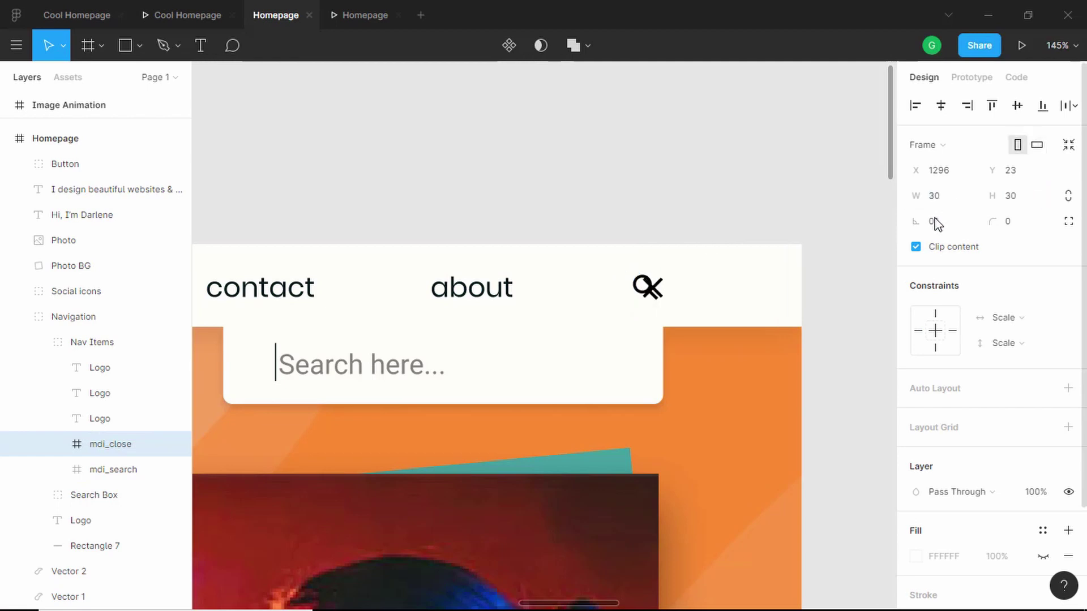
- Stack mdi_close over the search icon, nudged up to Y 17, with 0% layer opacity
{"action": "scroll", "coordinate": [634, 300], "scroll_direction": "up", "scroll_amount": 5}
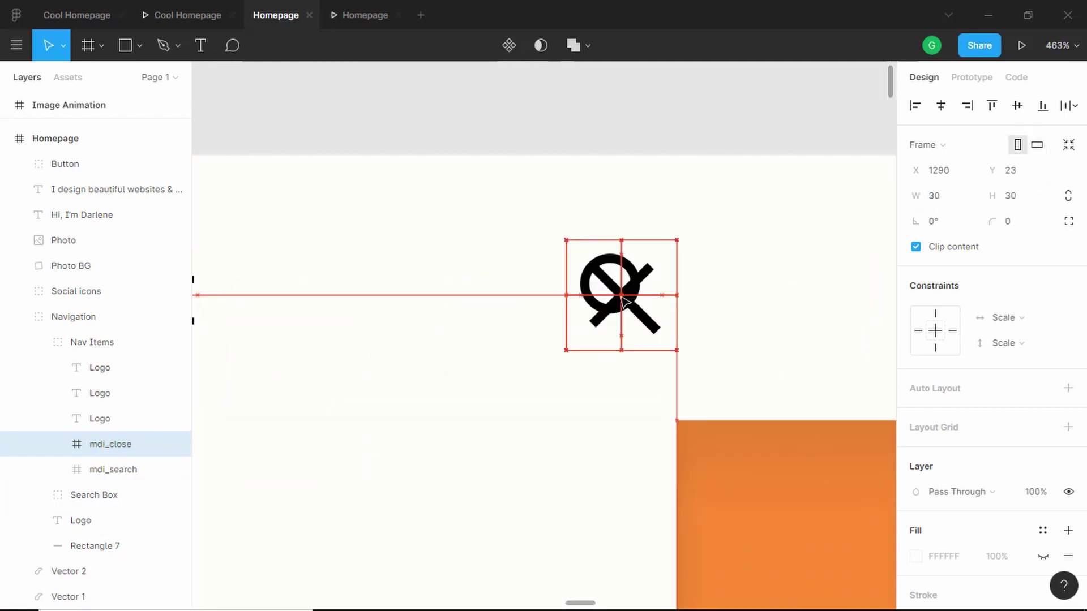
{"action": "left_click_drag", "start_coordinate": [626, 302], "coordinate": [625, 301]}
{"action": "key", "text": "Up"}
{"action": "key", "text": "Up"}
{"action": "key", "text": "Up"}
{"action": "key", "text": "Up"}
{"action": "key", "text": "Up"}
{"action": "key", "text": "Up"}
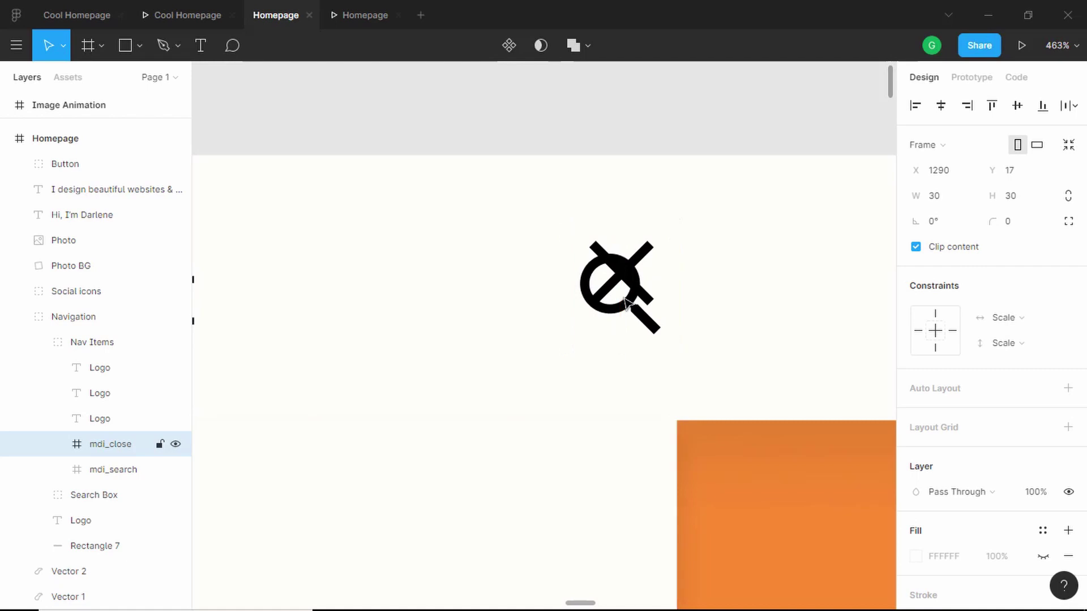
{"action": "left_click", "coordinate": [1036, 492]}
{"action": "type", "text": "0"}
{"action": "key", "text": "Return"}
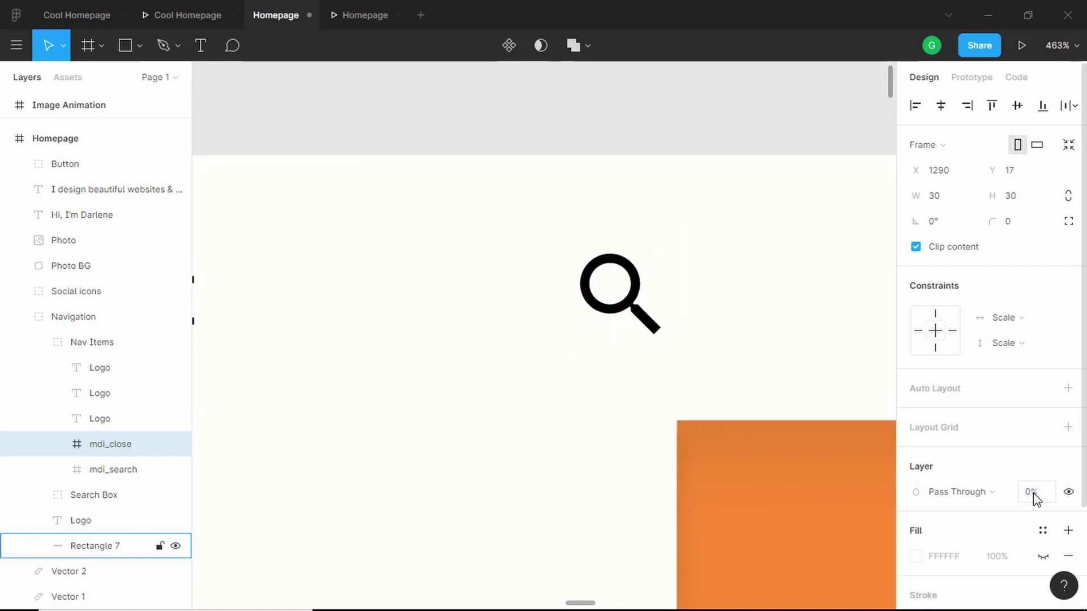
{"action": "scroll", "coordinate": [728, 278], "scroll_direction": "down", "scroll_amount": 10}
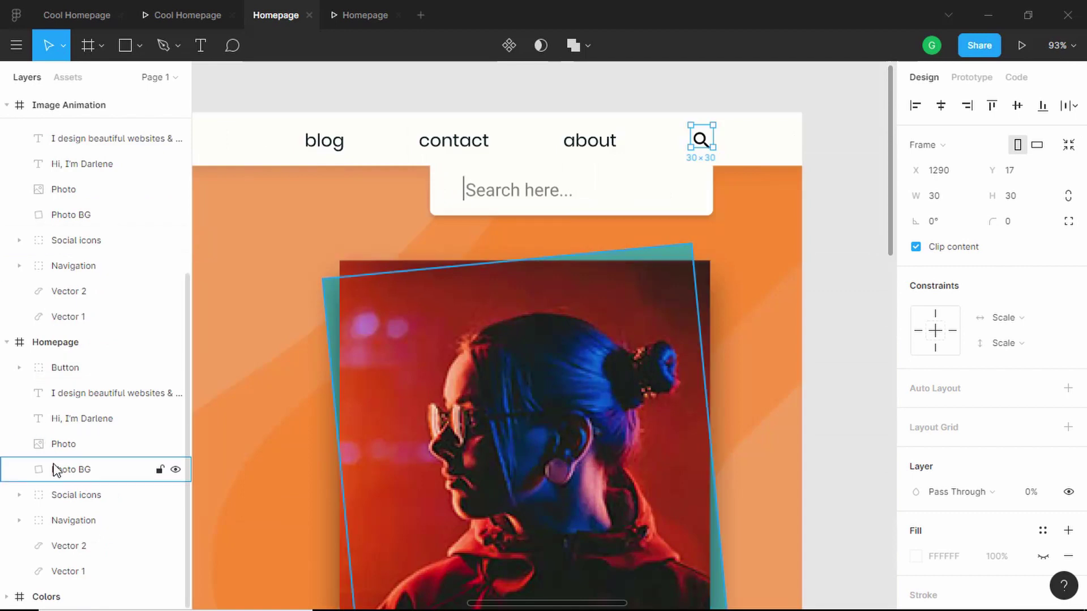
- Move the Search Box group up to Y 4 and layer it beneath Rectangle 7
{"action": "left_click", "coordinate": [25, 521]}
{"action": "scroll", "coordinate": [25, 521], "scroll_direction": "down", "scroll_amount": 4}
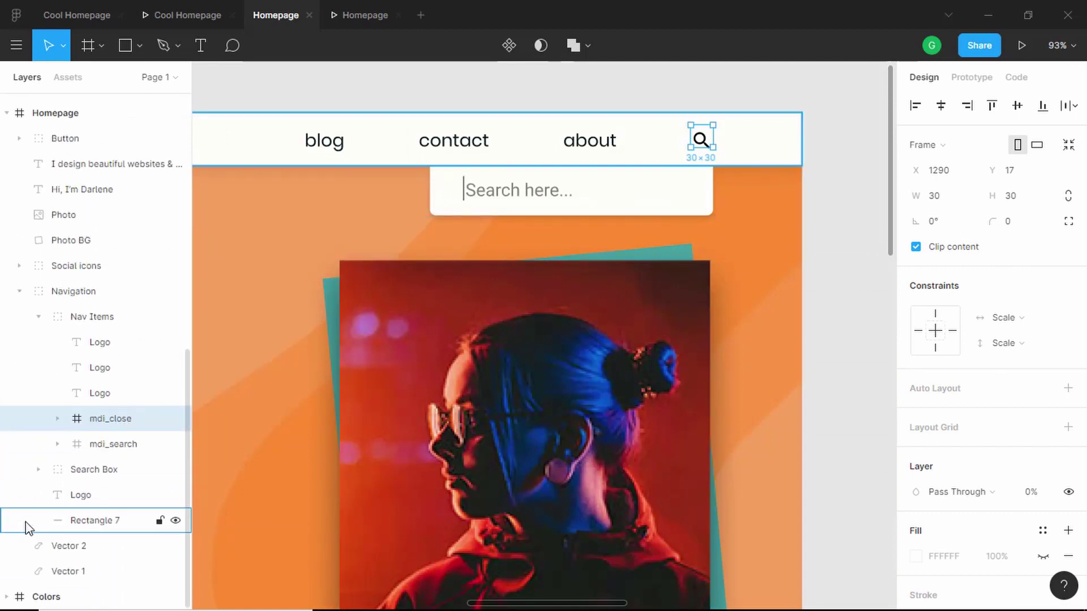
{"action": "left_click", "coordinate": [105, 477]}
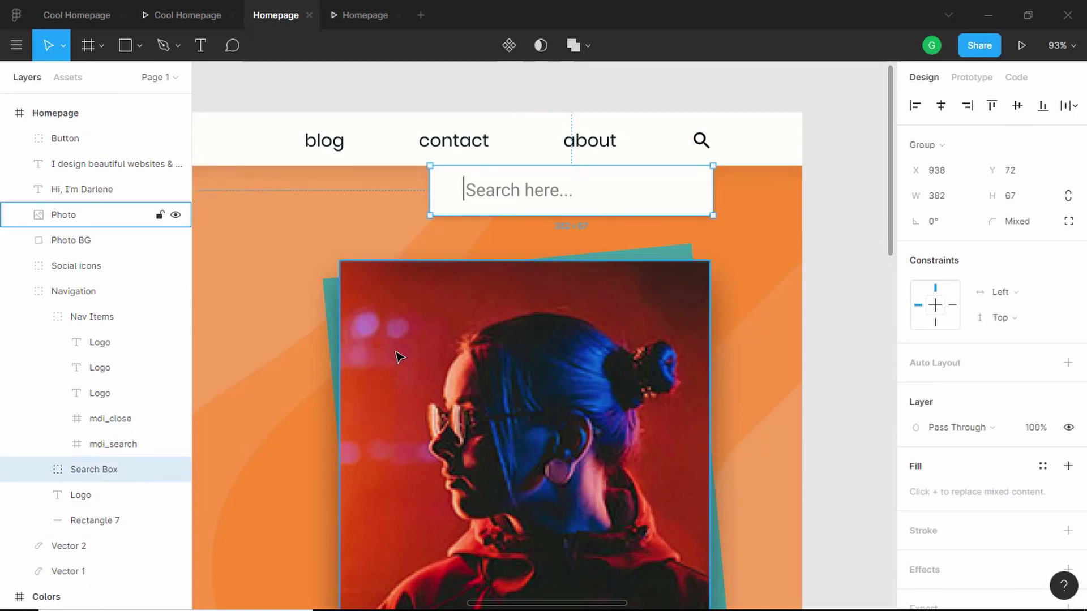
{"action": "key", "text": "shift+Up"}
{"action": "key", "text": "shift+Up"}
{"action": "key", "text": "shift+Up"}
{"action": "key", "text": "shift+Up"}
{"action": "key", "text": "shift+Up"}
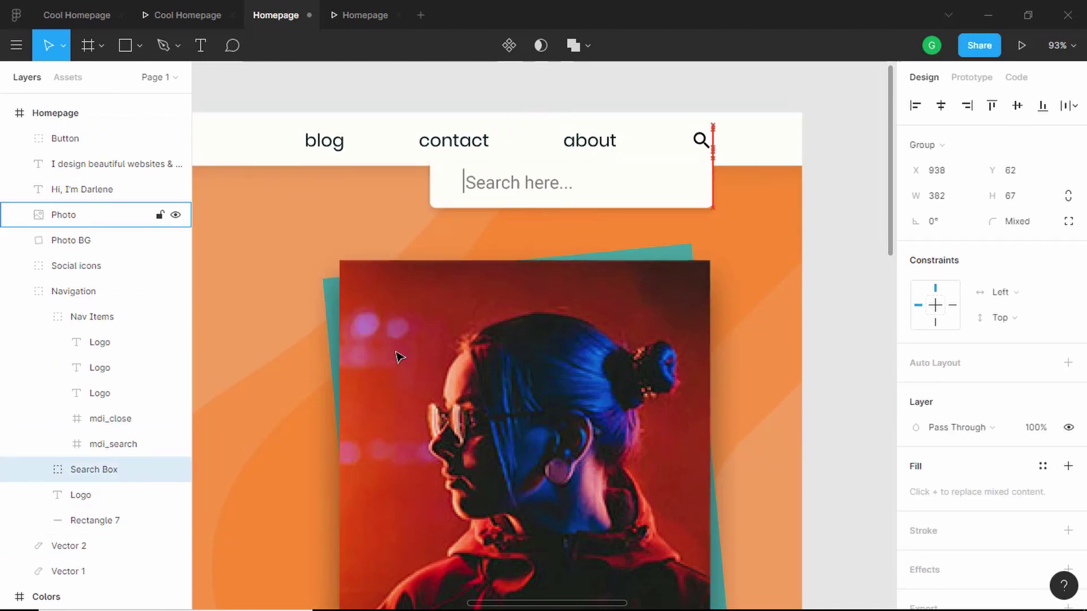
{"action": "key", "text": "shift+Up"}
{"action": "key", "text": "shift+Up"}
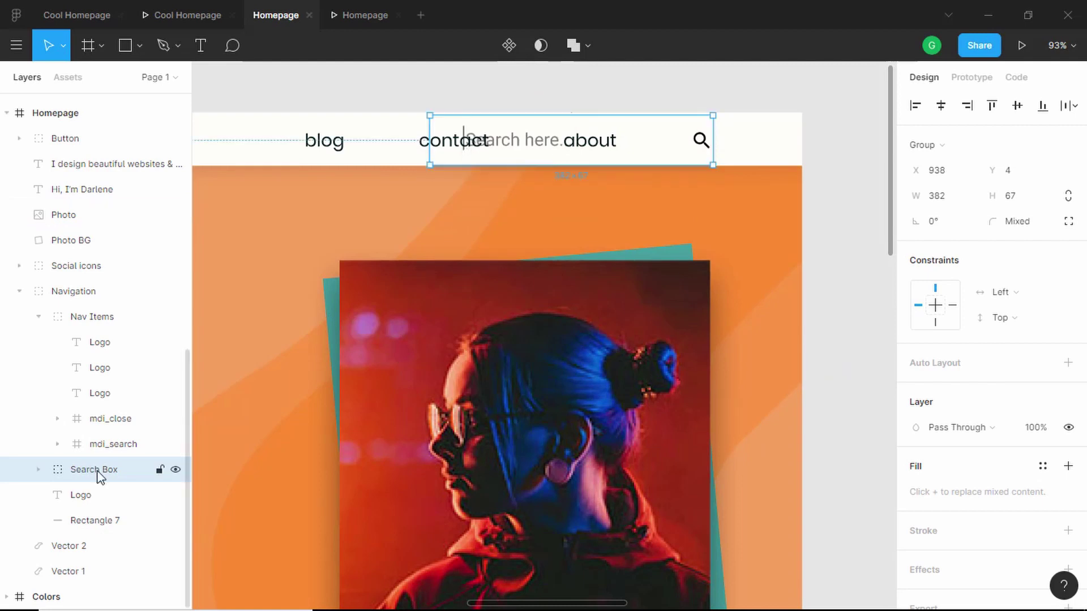
{"action": "left_click_drag", "start_coordinate": [100, 478], "coordinate": [102, 530]}
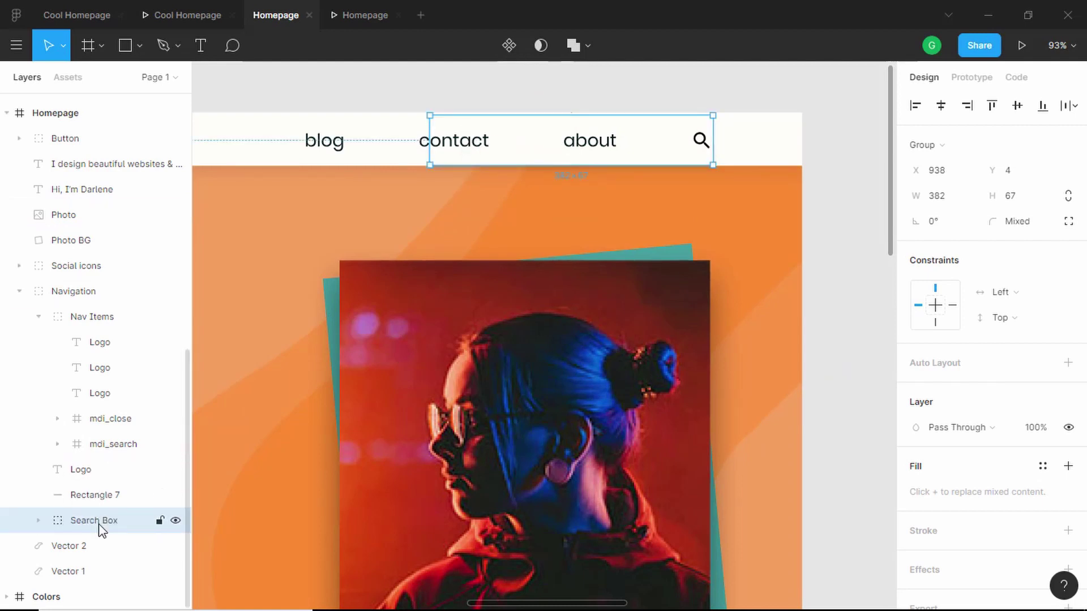
{"action": "key", "text": "Up"}
- Duplicate the Homepage frame below the original
{"action": "left_click", "coordinate": [396, 102]}
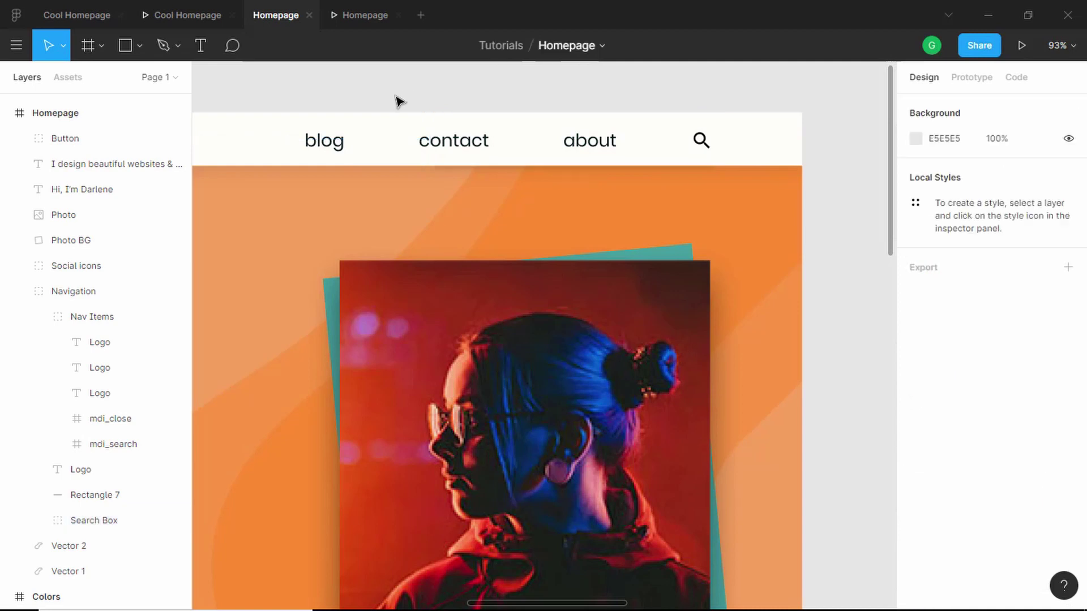
{"action": "scroll", "coordinate": [397, 102], "scroll_direction": "down", "scroll_amount": 3}
{"action": "scroll", "coordinate": [399, 101], "scroll_direction": "down", "scroll_amount": 5}
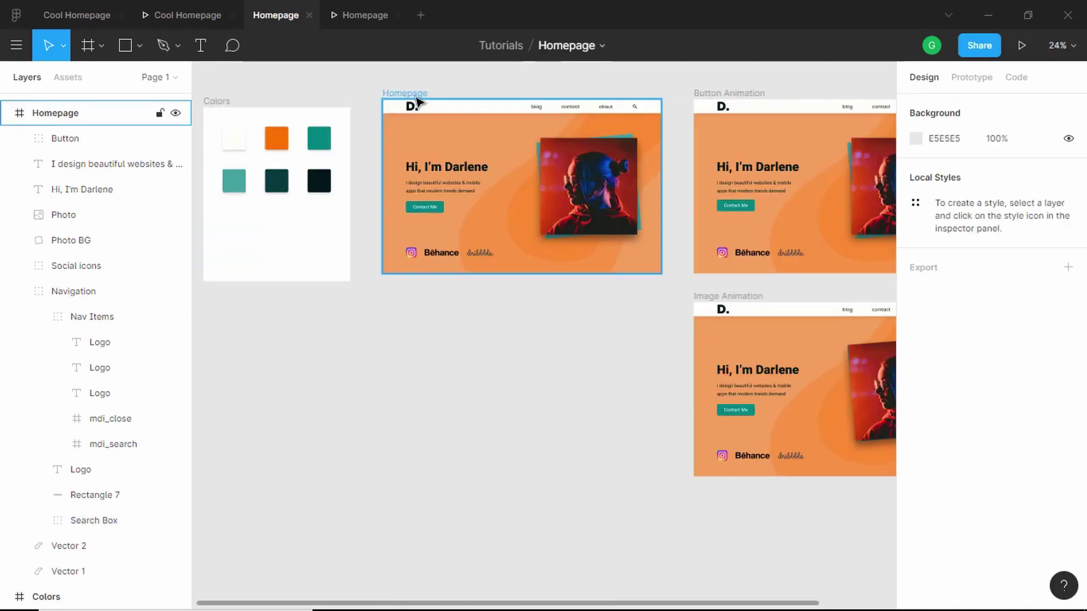
{"action": "left_click_drag", "start_coordinate": [418, 99], "coordinate": [418, 303]}
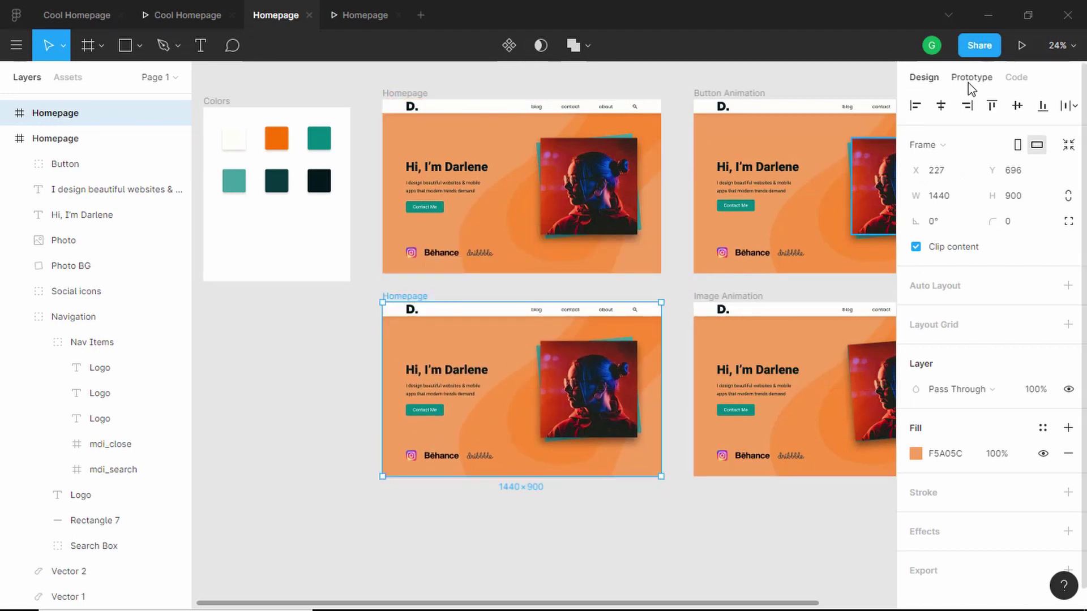
- Link the close icon On Click to the copied Homepage frame with Smart Animate, 300ms
{"action": "left_click", "coordinate": [971, 78]}
{"action": "left_click", "coordinate": [636, 109]}
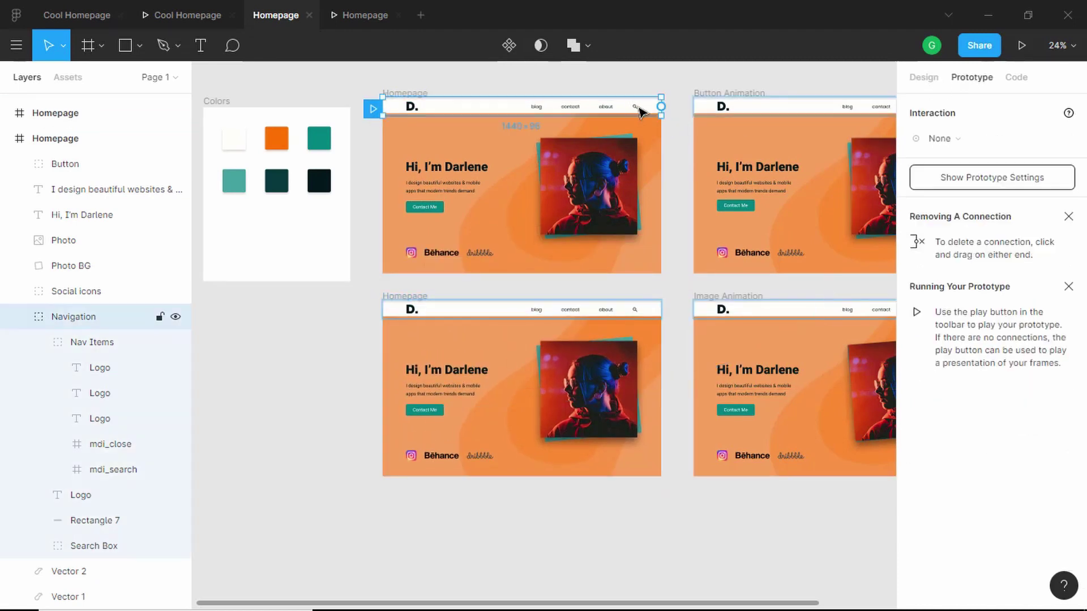
{"action": "double_click", "coordinate": [636, 107]}
{"action": "scroll", "coordinate": [639, 108], "scroll_direction": "up", "scroll_amount": 3}
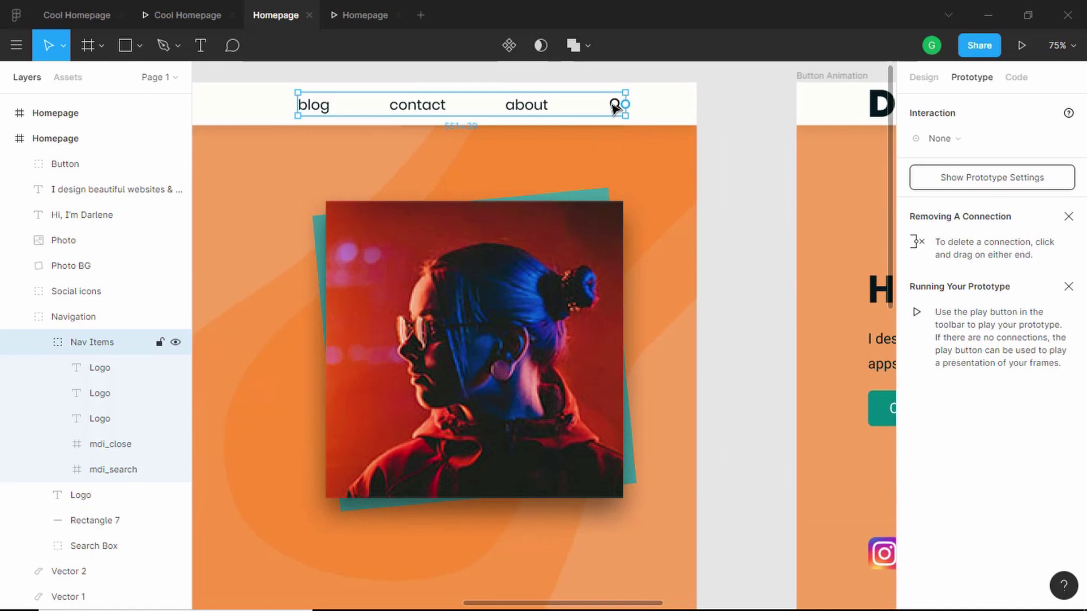
{"action": "left_click", "coordinate": [614, 108]}
{"action": "scroll", "coordinate": [628, 107], "scroll_direction": "down", "scroll_amount": 4}
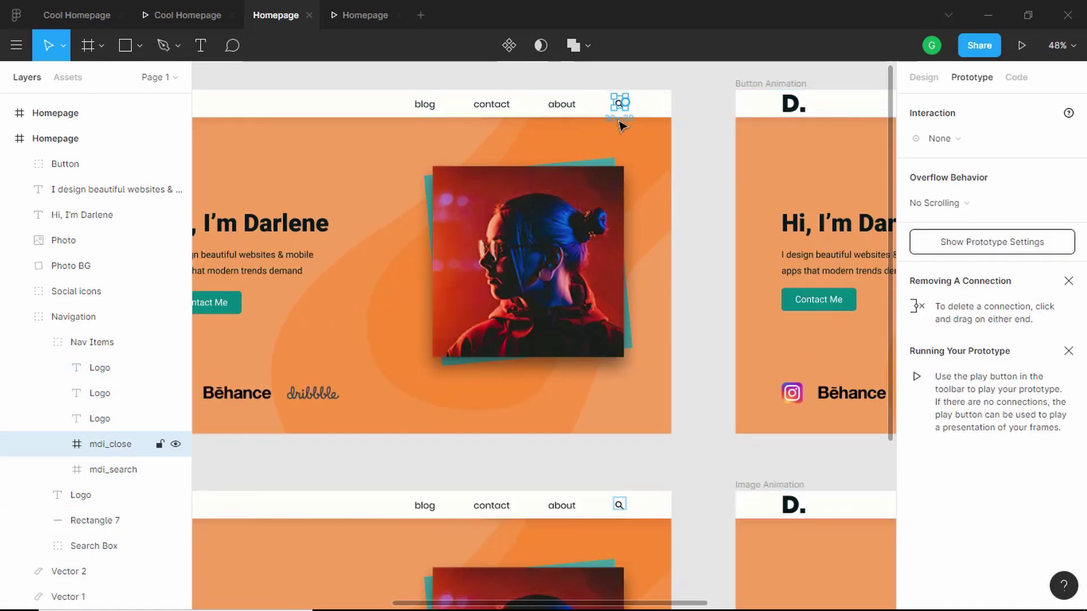
{"action": "left_click_drag", "start_coordinate": [624, 102], "coordinate": [407, 538]}
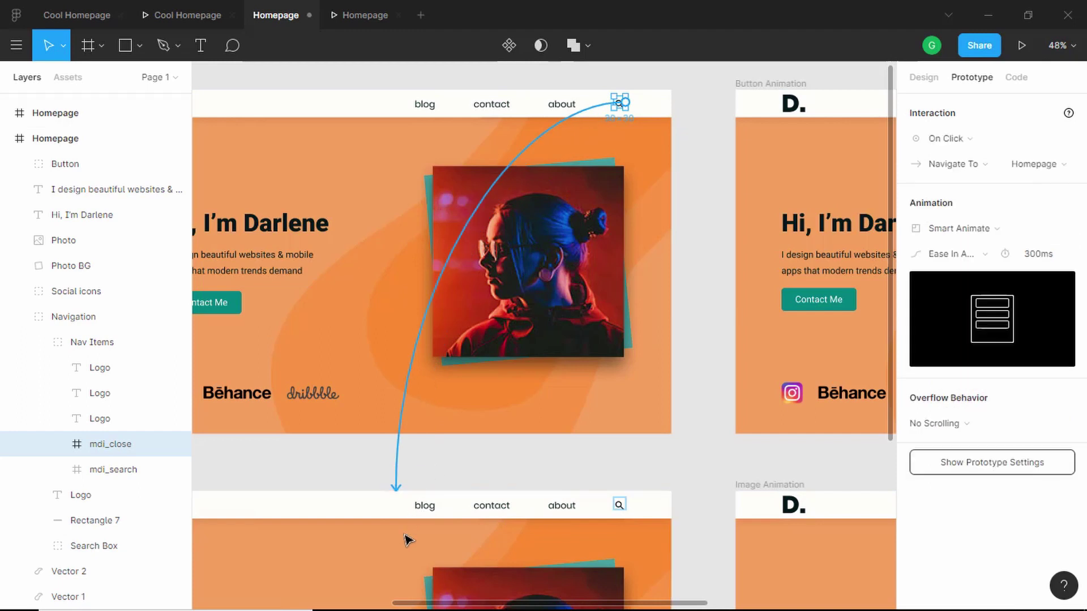
{"action": "scroll", "coordinate": [504, 198], "scroll_direction": "down", "scroll_amount": 3}
{"action": "scroll", "coordinate": [504, 197], "scroll_direction": "right", "scroll_amount": 1}
{"action": "scroll", "coordinate": [503, 200], "scroll_direction": "up", "scroll_amount": 2}
{"action": "scroll", "coordinate": [502, 200], "scroll_direction": "up", "scroll_amount": 1}
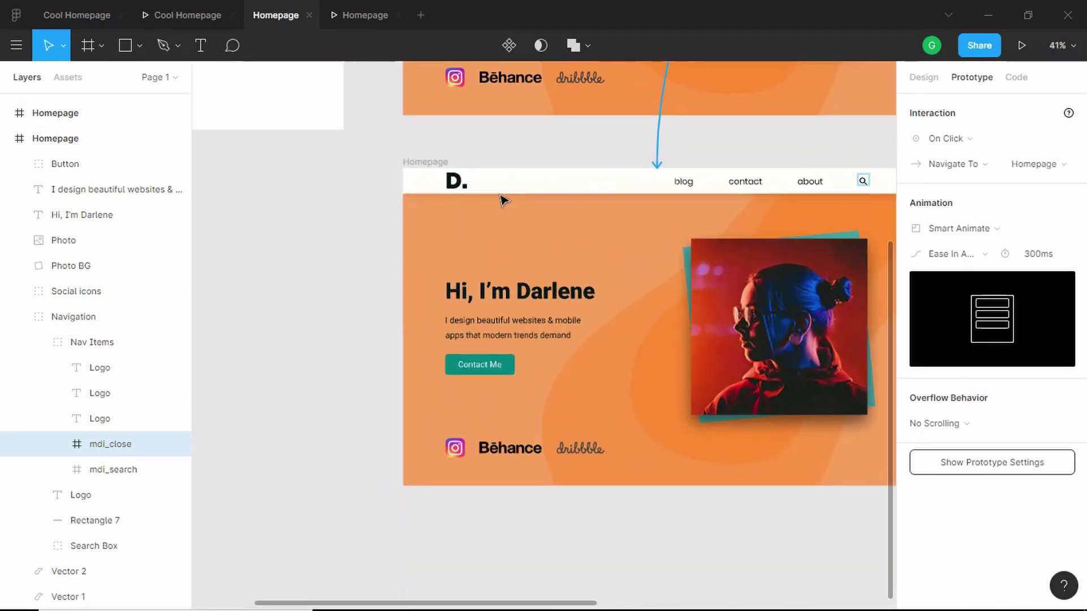
{"action": "left_click", "coordinate": [439, 165]}
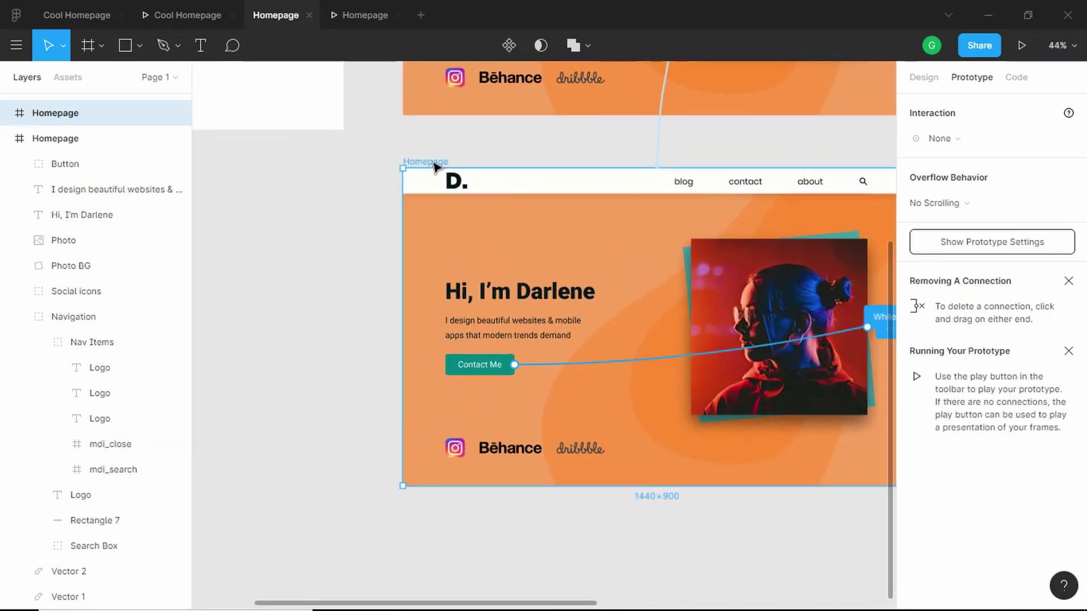
{"action": "double_click", "coordinate": [57, 113]}
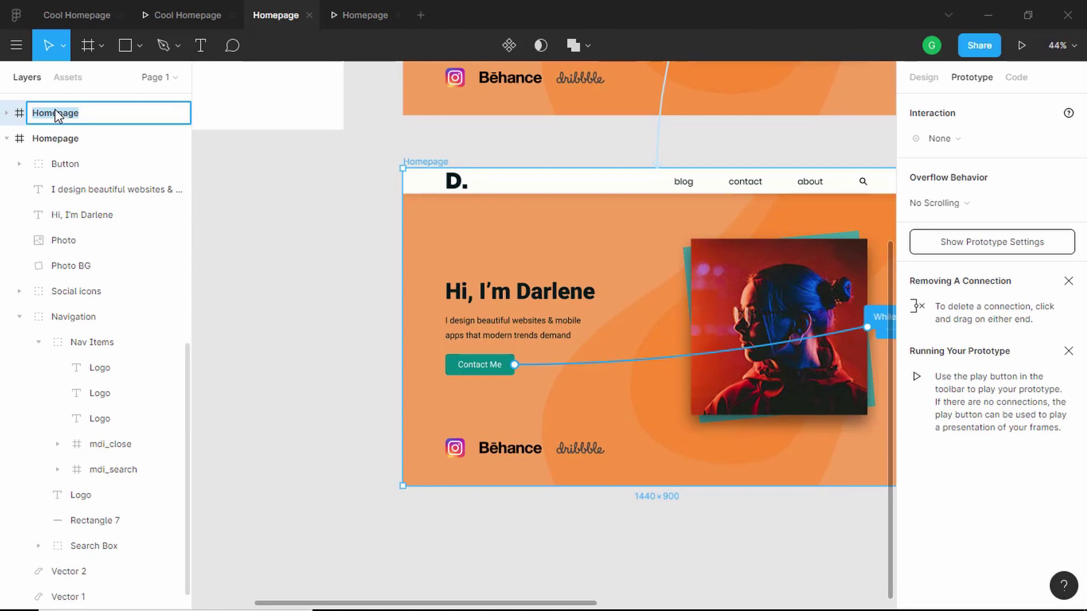
- Rename the copied frame to 'Search Box'
{"action": "type", "text": "Search Box"}
{"action": "key", "text": "Return"}
{"action": "scroll", "coordinate": [715, 169], "scroll_direction": "right", "scroll_amount": 3}
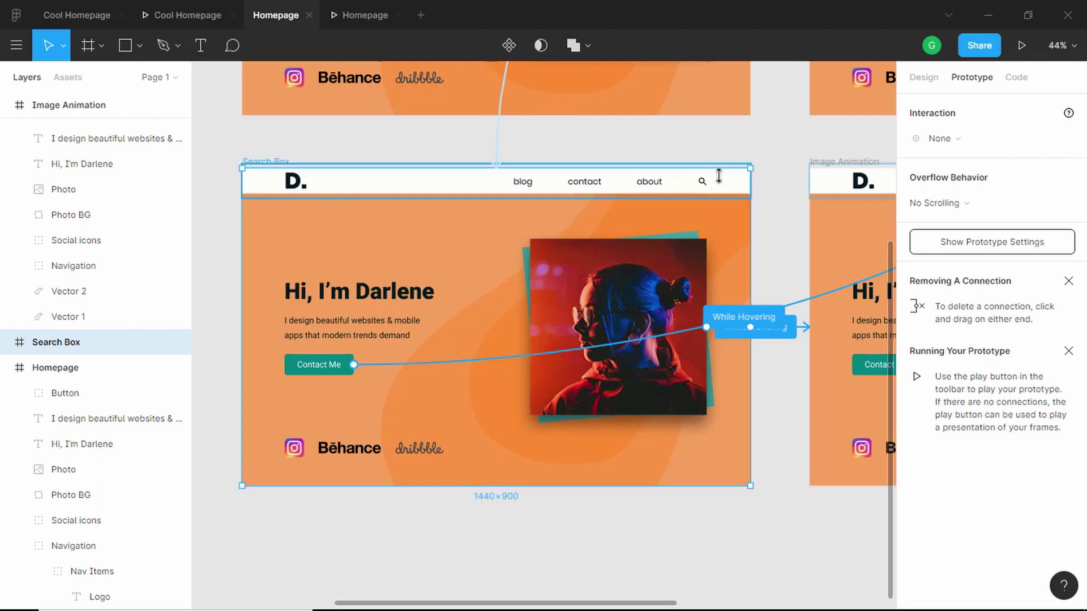
{"action": "scroll", "coordinate": [723, 183], "scroll_direction": "up", "scroll_amount": 4}
{"action": "scroll", "coordinate": [724, 183], "scroll_direction": "up", "scroll_amount": 5}
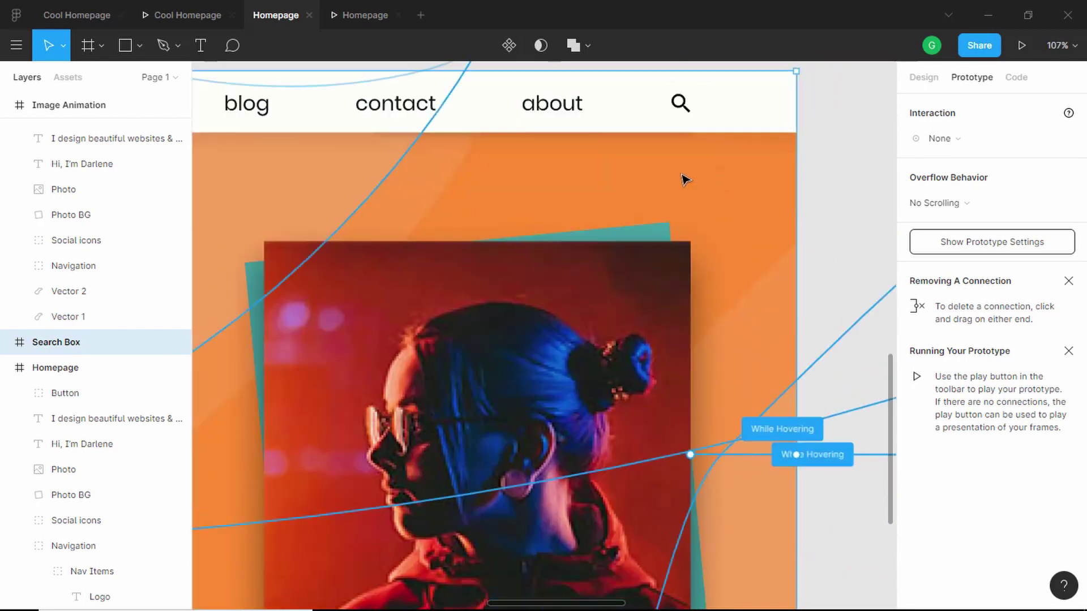
- Nudge the copy's search box group down so it sits below the nav bar
{"action": "left_click", "coordinate": [679, 105]}
{"action": "left_click", "coordinate": [94, 565]}
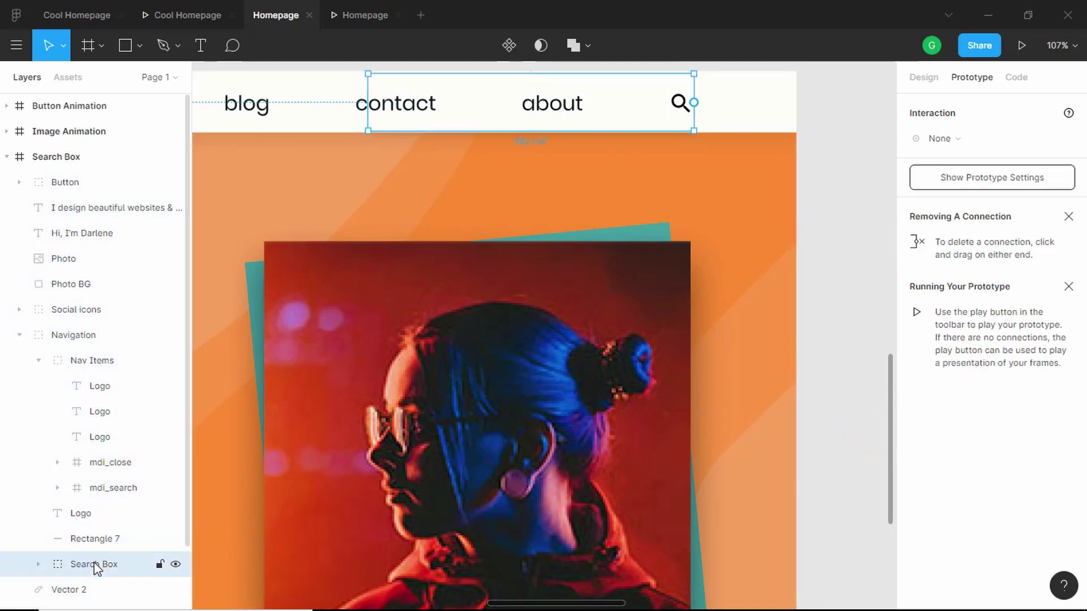
{"action": "key", "text": "shift+Down"}
{"action": "key", "text": "shift+Down"}
{"action": "key", "text": "shift+Down"}
{"action": "key", "text": "shift+Down"}
{"action": "key", "text": "shift+Down"}
{"action": "key", "text": "shift+Down"}
{"action": "key", "text": "shift+Down"}
{"action": "key", "text": "shift+Down"}
{"action": "key", "text": "shift+Down"}
{"action": "key", "text": "shift+Down"}
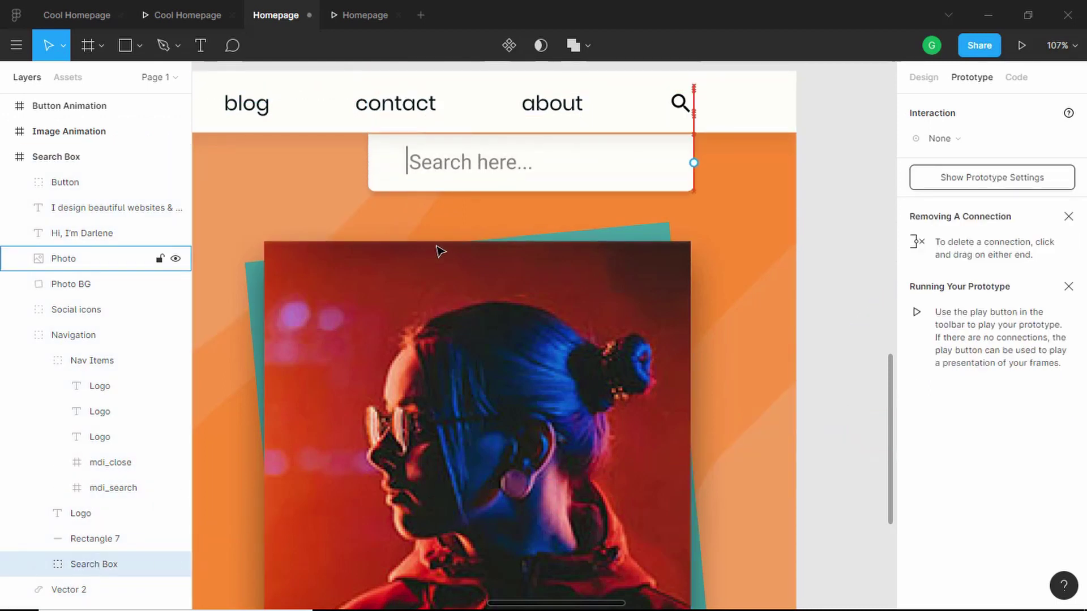
{"action": "key", "text": "Escape"}
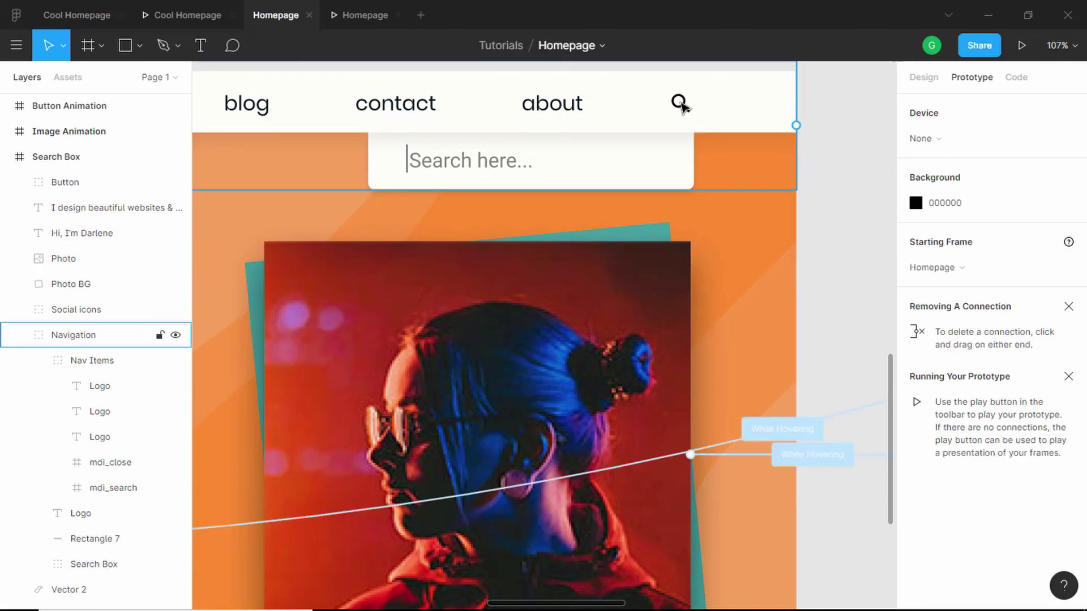
- Select the close icon inside the Nav Items group
{"action": "double_click", "coordinate": [682, 106]}
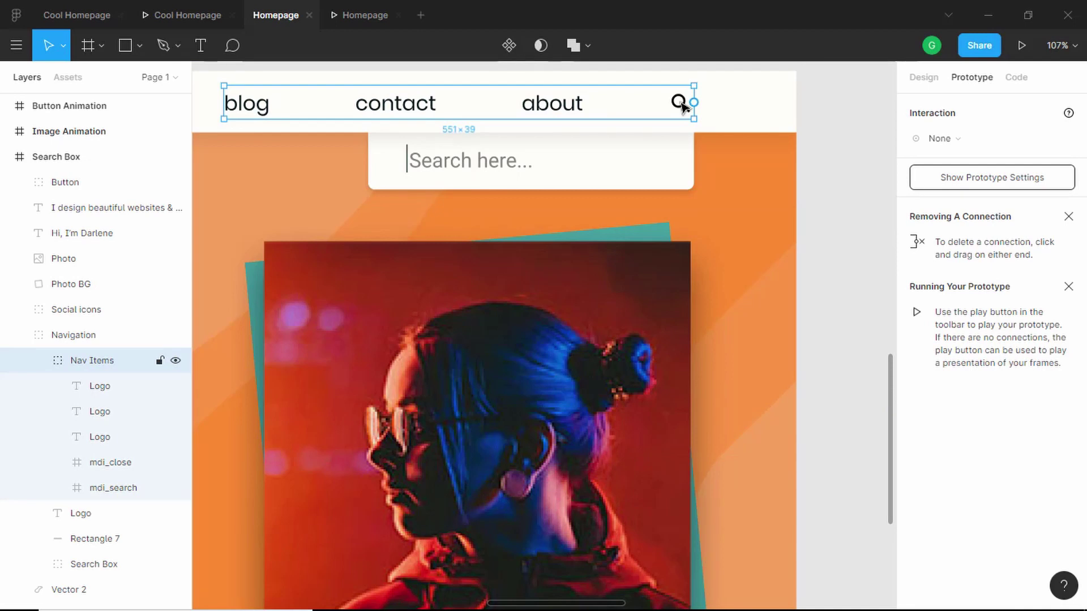
{"action": "double_click", "coordinate": [682, 106]}
{"action": "scroll", "coordinate": [683, 106], "scroll_direction": "up", "scroll_amount": 5}
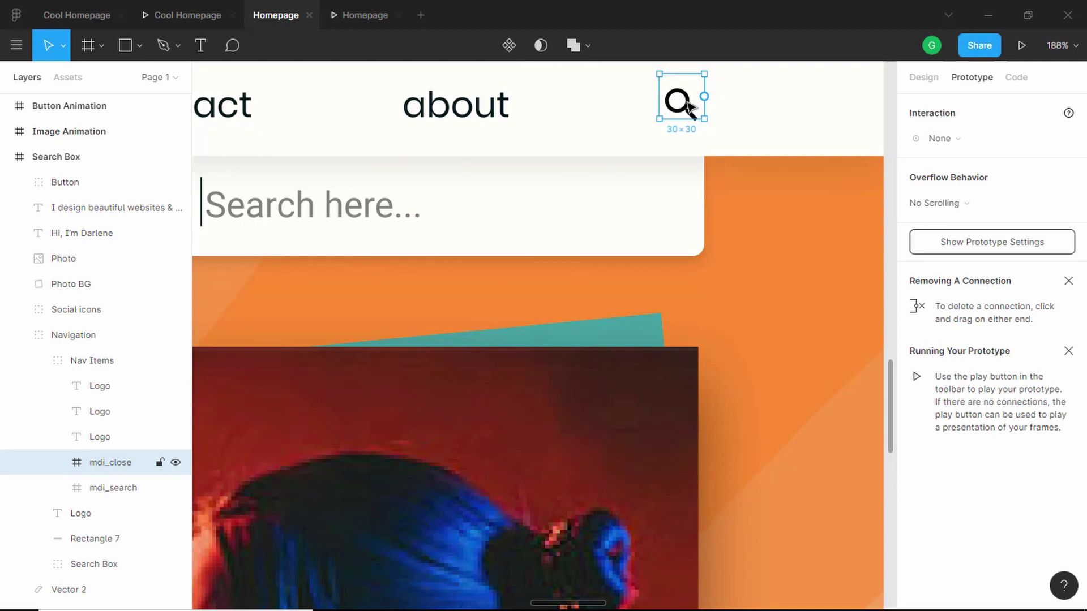
- Set the close icon's layer opacity to 100%
{"action": "key", "text": "alt"}
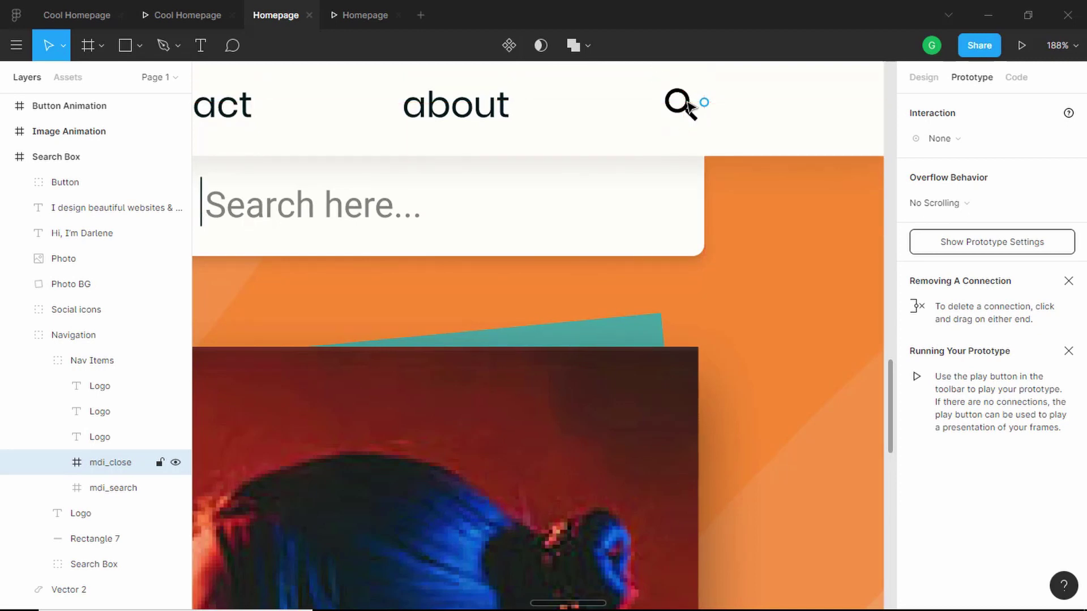
{"action": "left_click", "coordinate": [924, 79]}
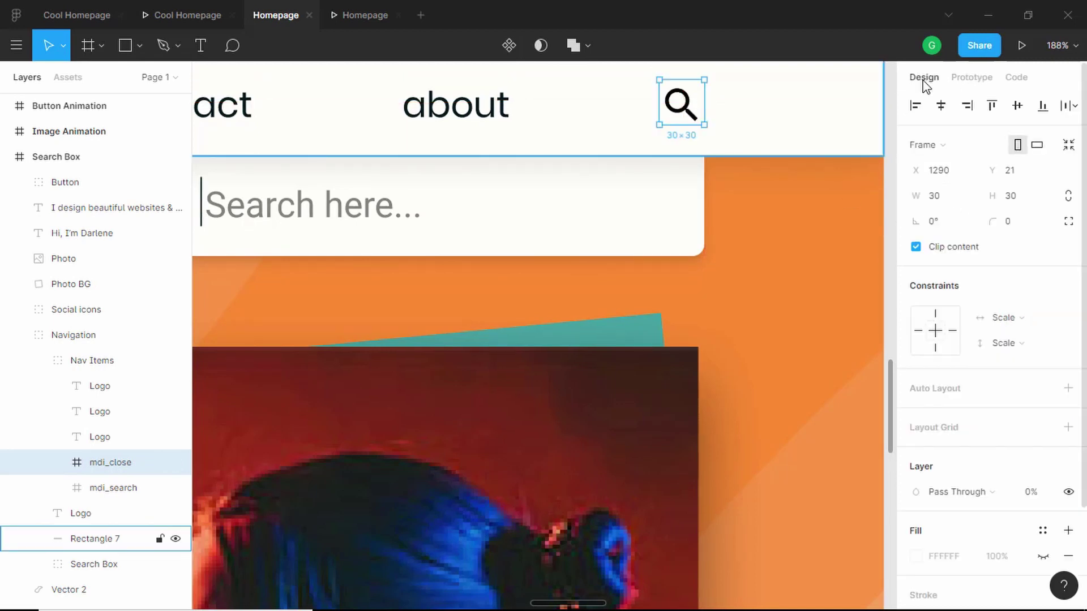
{"action": "left_click", "coordinate": [1040, 495]}
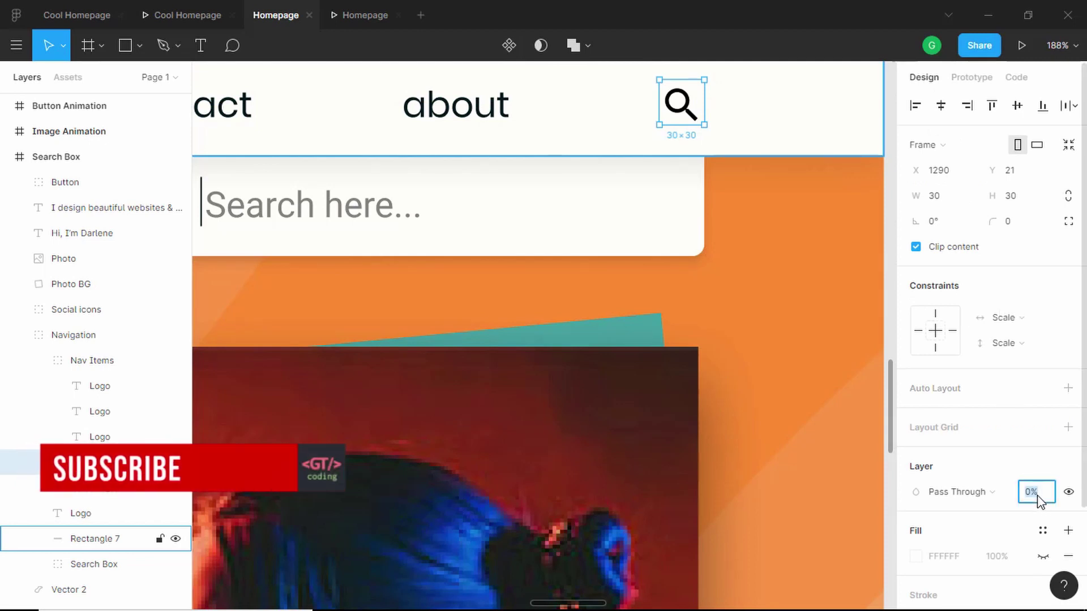
{"action": "type", "text": "100"}
{"action": "key", "text": "Return"}
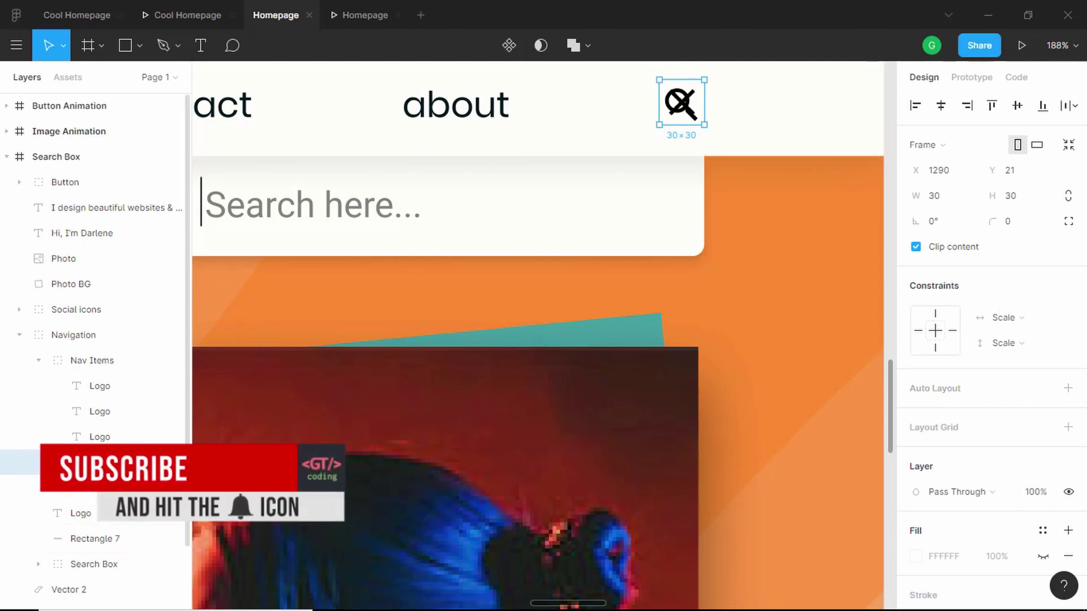
- Nudge the search icon up two pixels and hide it at 0% opacity
{"action": "key", "text": "Tab"}
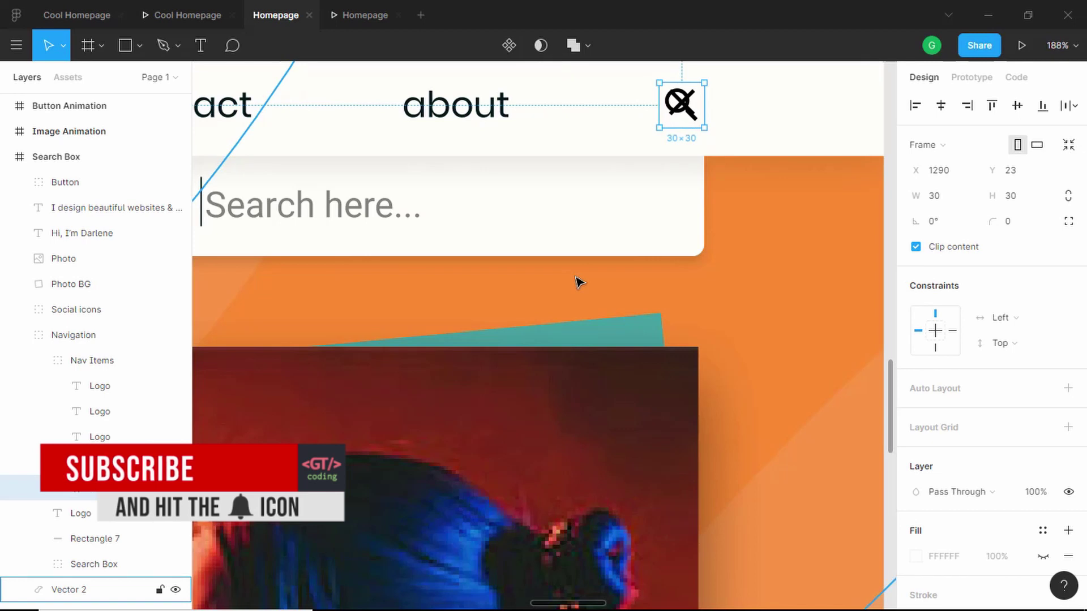
{"action": "key", "text": "Up"}
{"action": "key", "text": "Up"}
{"action": "key", "text": "Up"}
{"action": "key", "text": "Up"}
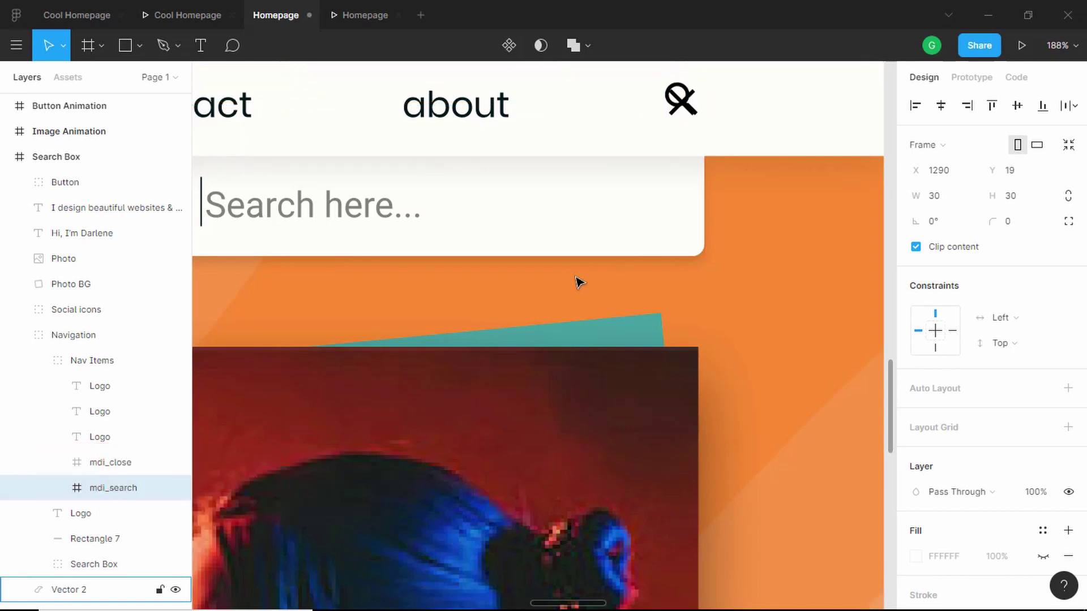
{"action": "key", "text": "Up"}
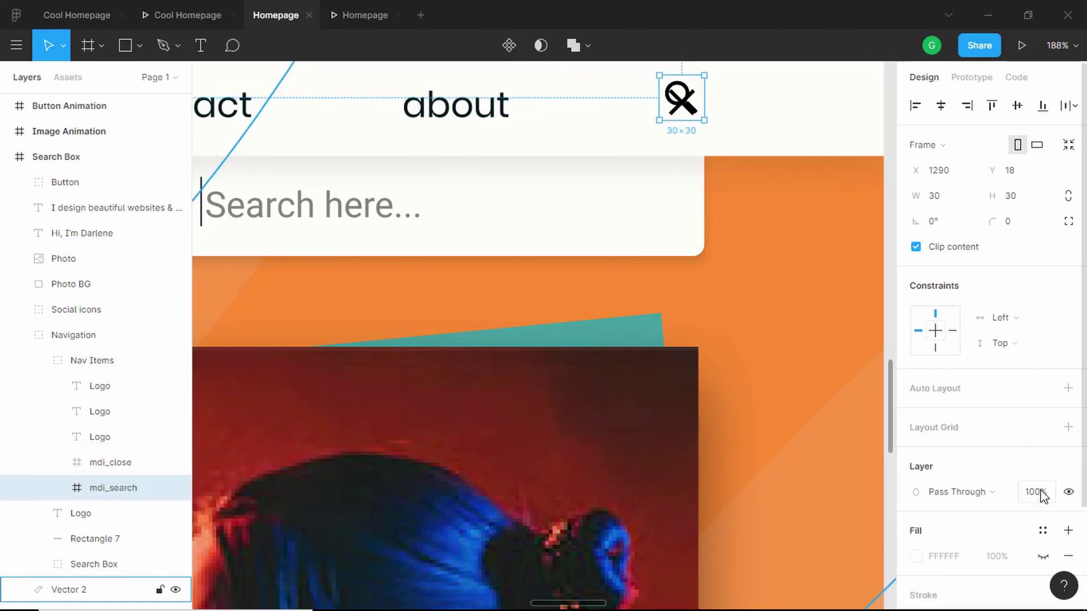
{"action": "left_click", "coordinate": [1043, 502]}
{"action": "type", "text": "0"}
{"action": "key", "text": "Return"}
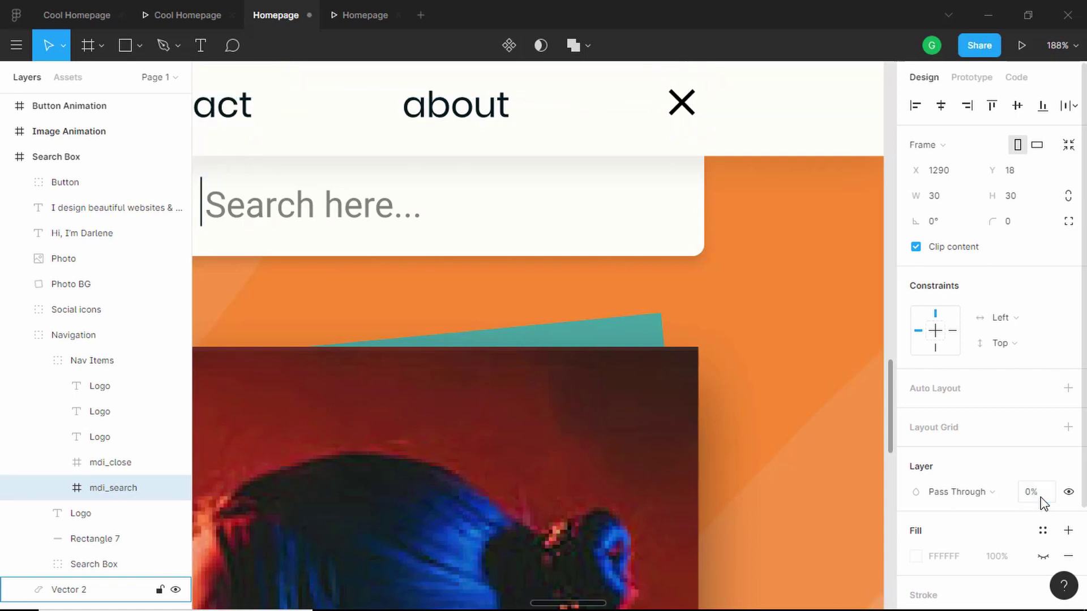
{"action": "left_click", "coordinate": [124, 461]}
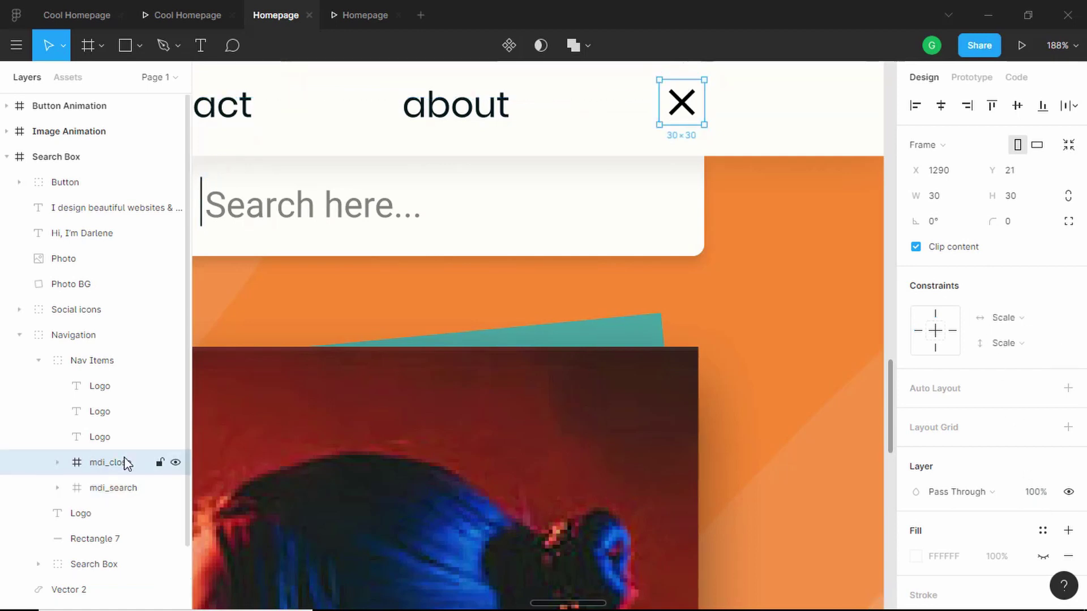
{"action": "scroll", "coordinate": [583, 377], "scroll_direction": "down", "scroll_amount": 5}
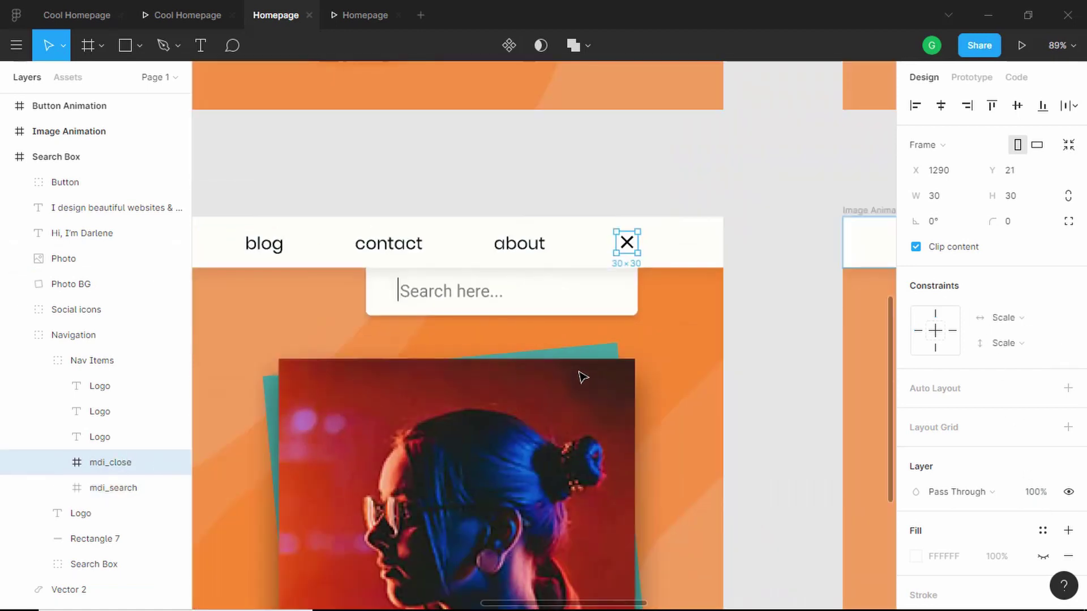
- In prototype mode, link the X icon to the Homepage frame
{"action": "left_click", "coordinate": [971, 79]}
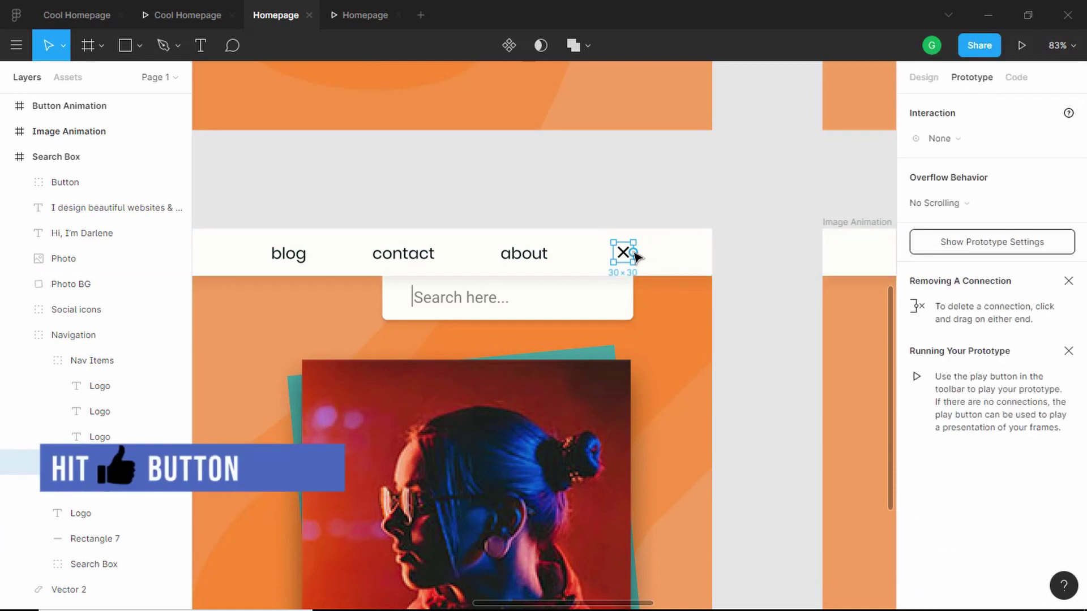
{"action": "left_click_drag", "start_coordinate": [634, 252], "coordinate": [602, 114]}
{"action": "scroll", "coordinate": [601, 114], "scroll_direction": "down", "scroll_amount": 5}
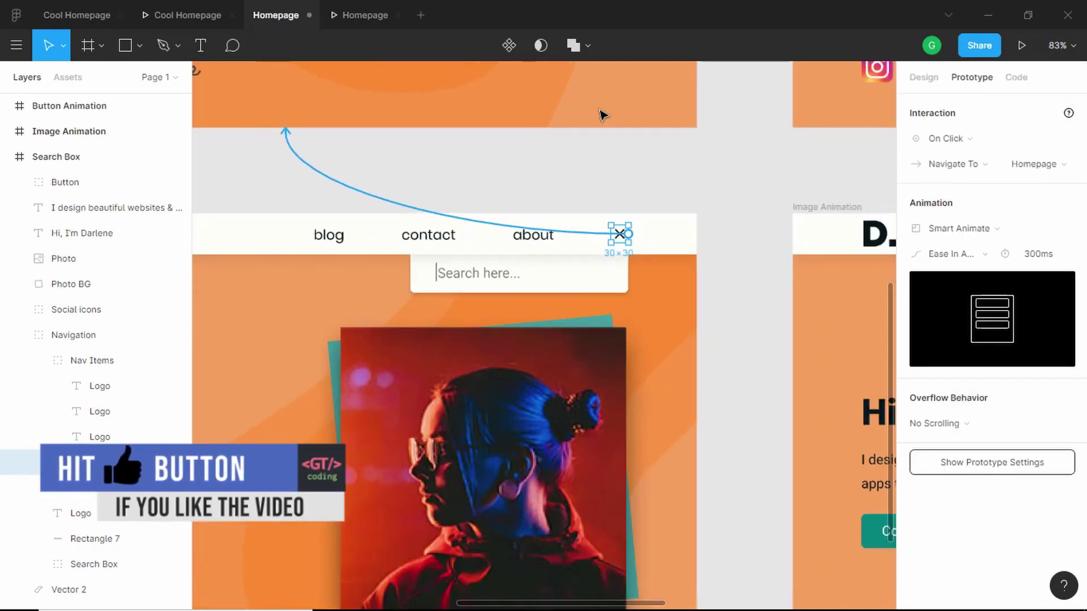
{"action": "scroll", "coordinate": [601, 114], "scroll_direction": "down", "scroll_amount": 3}
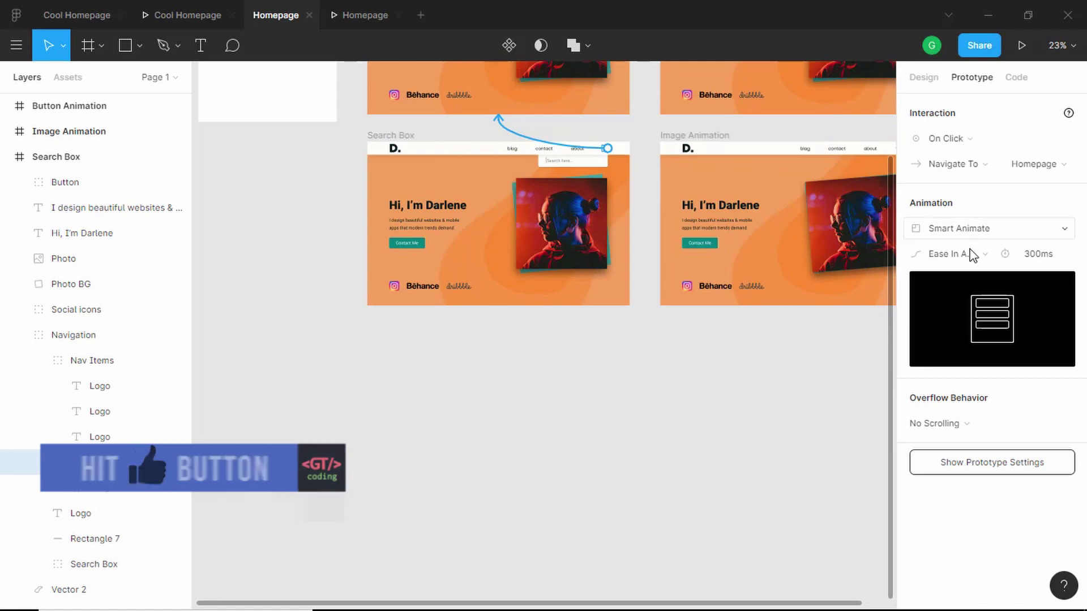
{"action": "scroll", "coordinate": [574, 255], "scroll_direction": "up", "scroll_amount": 3}
- Delete the mdi_close icon's incorrect link to the Search Box frame
{"action": "left_click", "coordinate": [574, 255]}
{"action": "scroll", "coordinate": [574, 255], "scroll_direction": "up", "scroll_amount": 4}
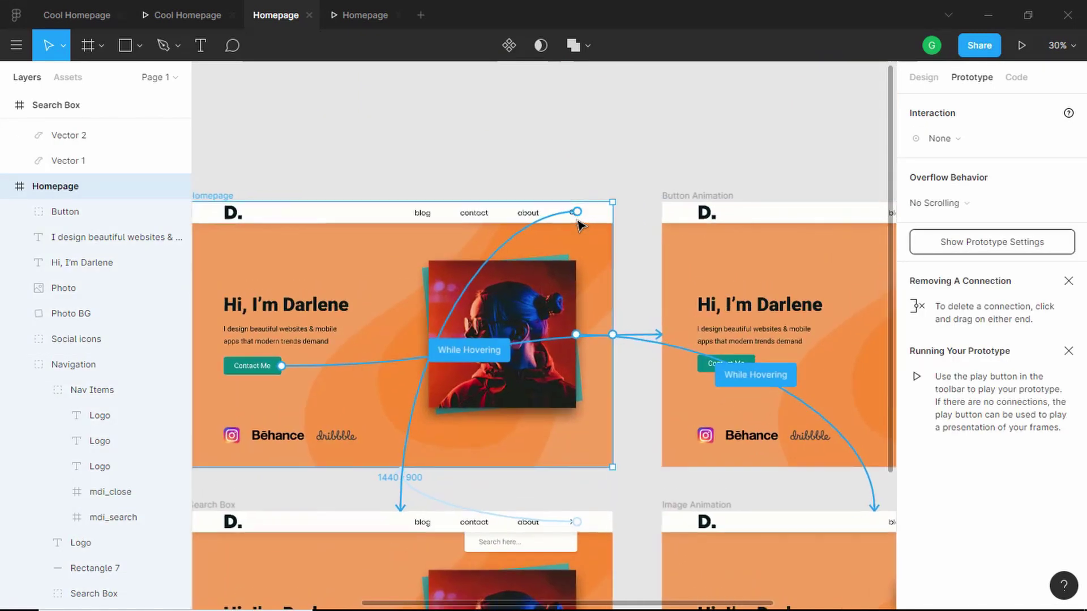
{"action": "scroll", "coordinate": [578, 225], "scroll_direction": "up", "scroll_amount": 6}
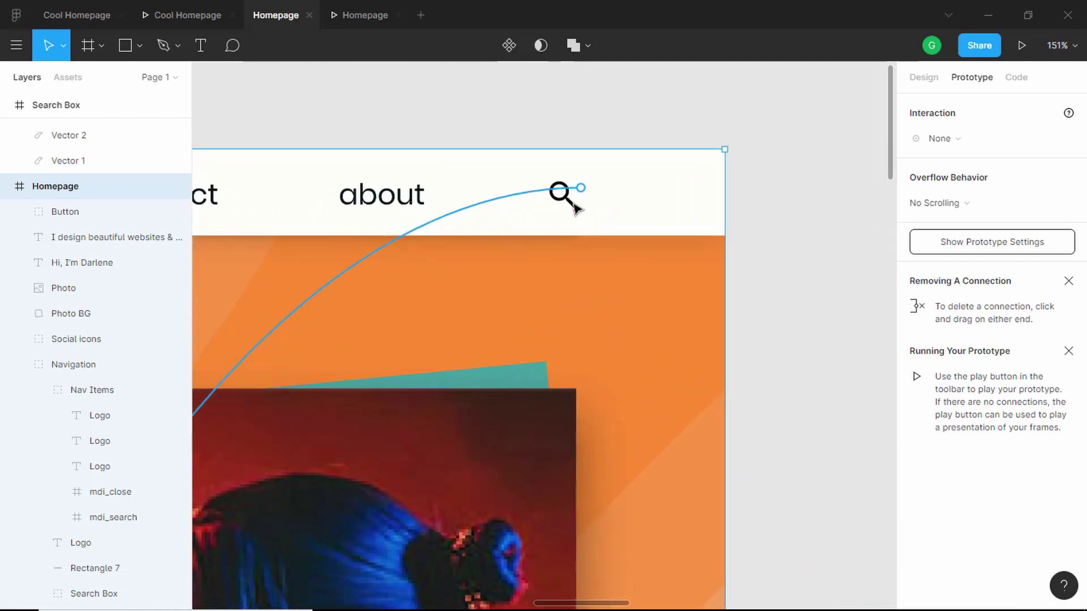
{"action": "left_click", "coordinate": [113, 517]}
{"action": "left_click", "coordinate": [117, 493]}
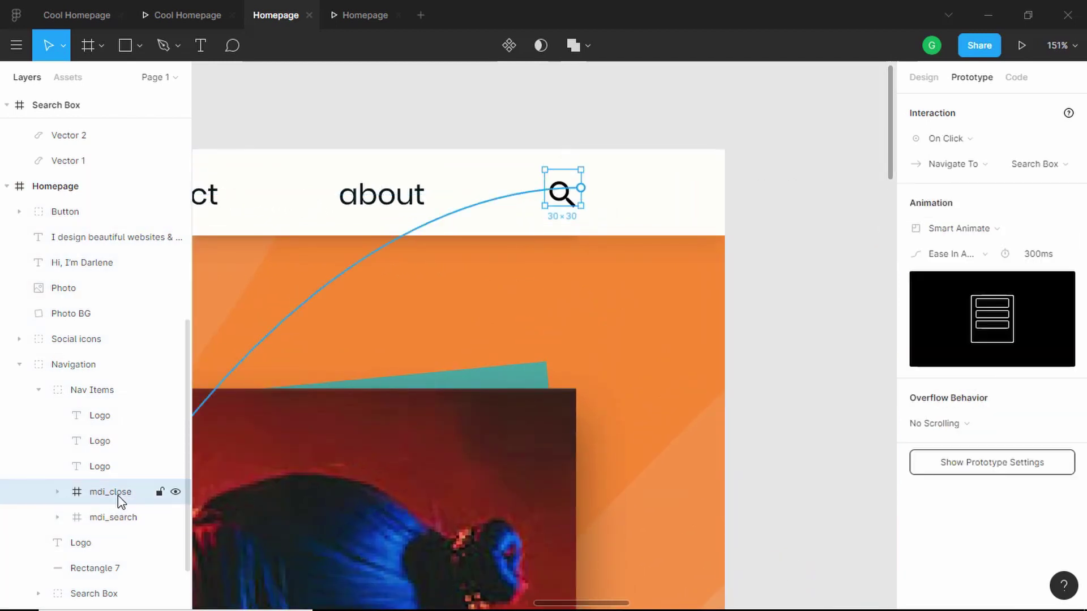
{"action": "left_click", "coordinate": [120, 516]}
{"action": "left_click", "coordinate": [125, 493]}
{"action": "scroll", "coordinate": [407, 304], "scroll_direction": "down", "scroll_amount": 4}
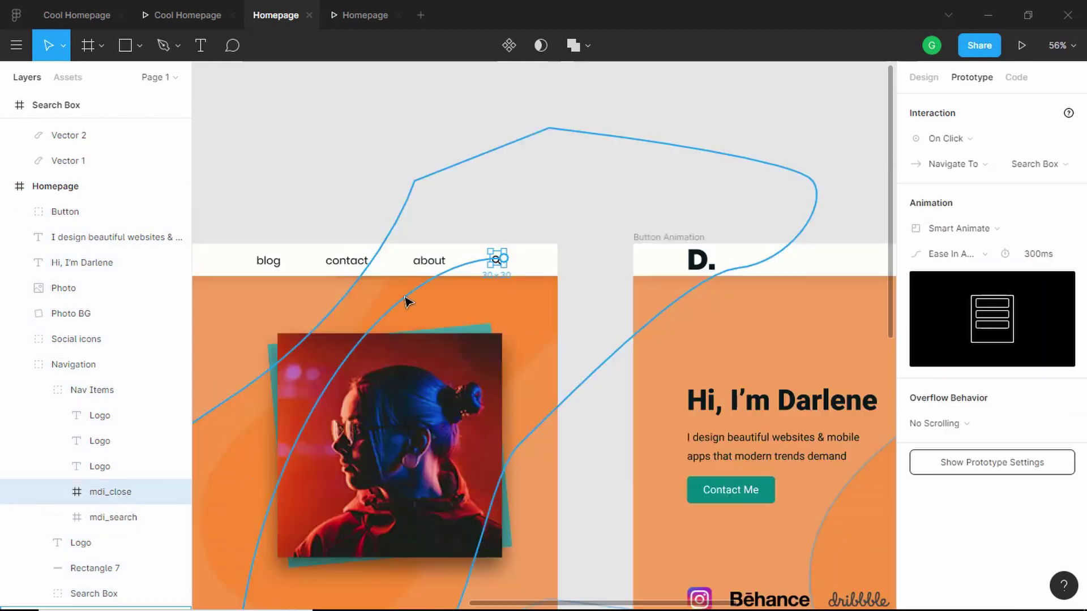
{"action": "scroll", "coordinate": [394, 311], "scroll_direction": "down", "scroll_amount": 1}
{"action": "left_click_drag", "start_coordinate": [394, 313], "coordinate": [507, 109]}
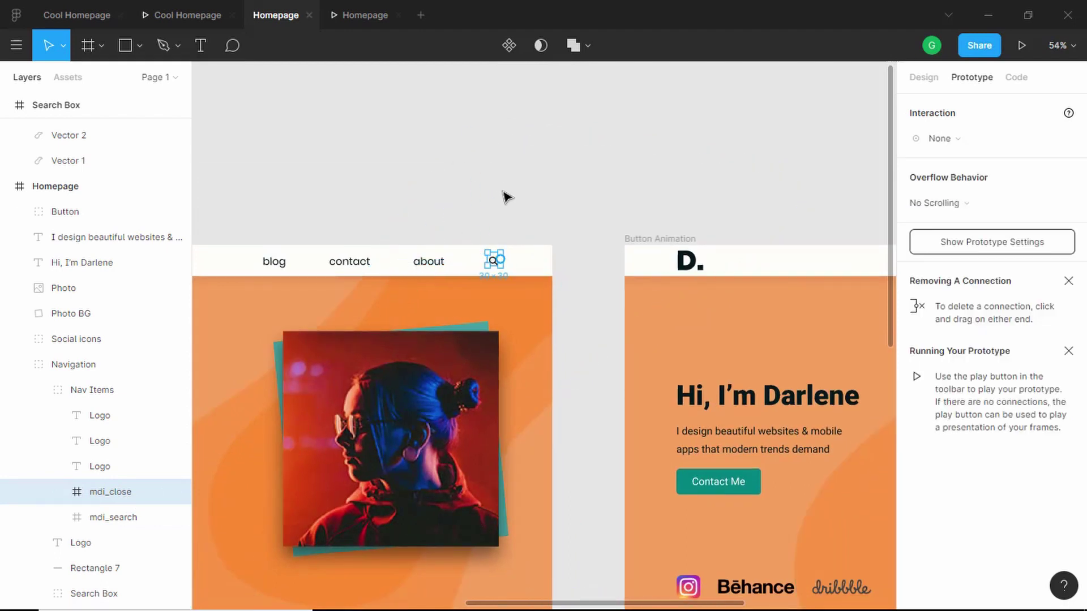
- Link the mdi_search icon to the Search Box frame and fit all frames in view
{"action": "scroll", "coordinate": [476, 287], "scroll_direction": "up", "scroll_amount": 5}
{"action": "scroll", "coordinate": [476, 290], "scroll_direction": "up", "scroll_amount": 3}
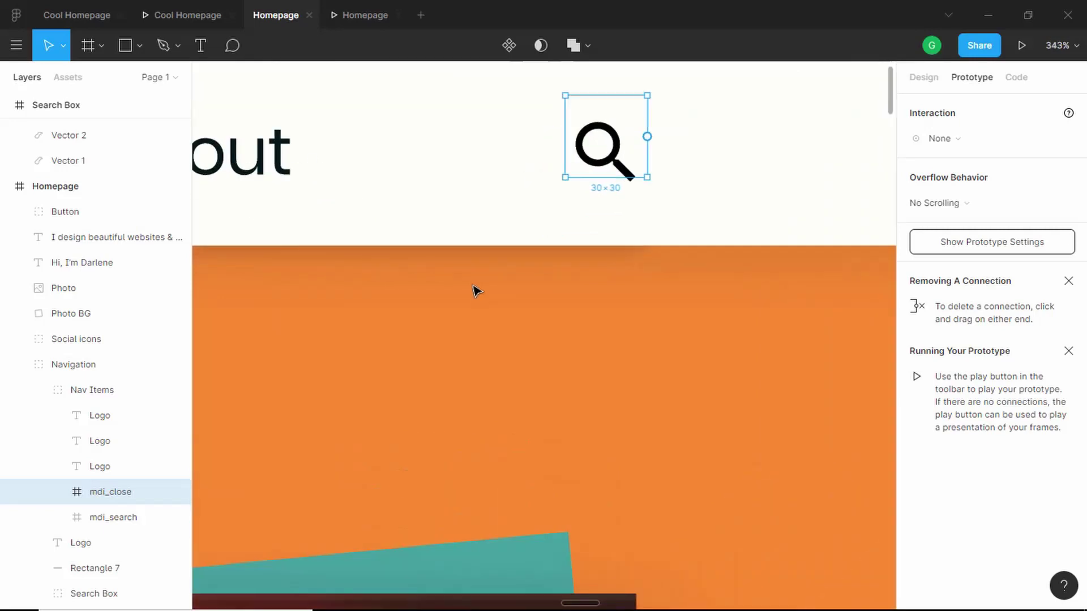
{"action": "left_click", "coordinate": [126, 519]}
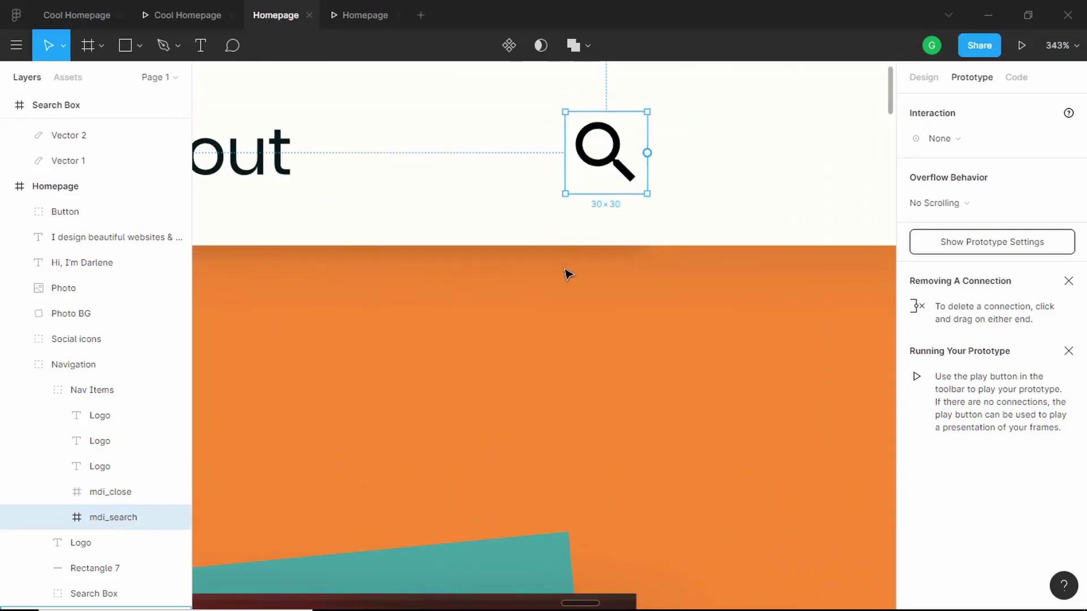
{"action": "scroll", "coordinate": [580, 281], "scroll_direction": "down", "scroll_amount": 8}
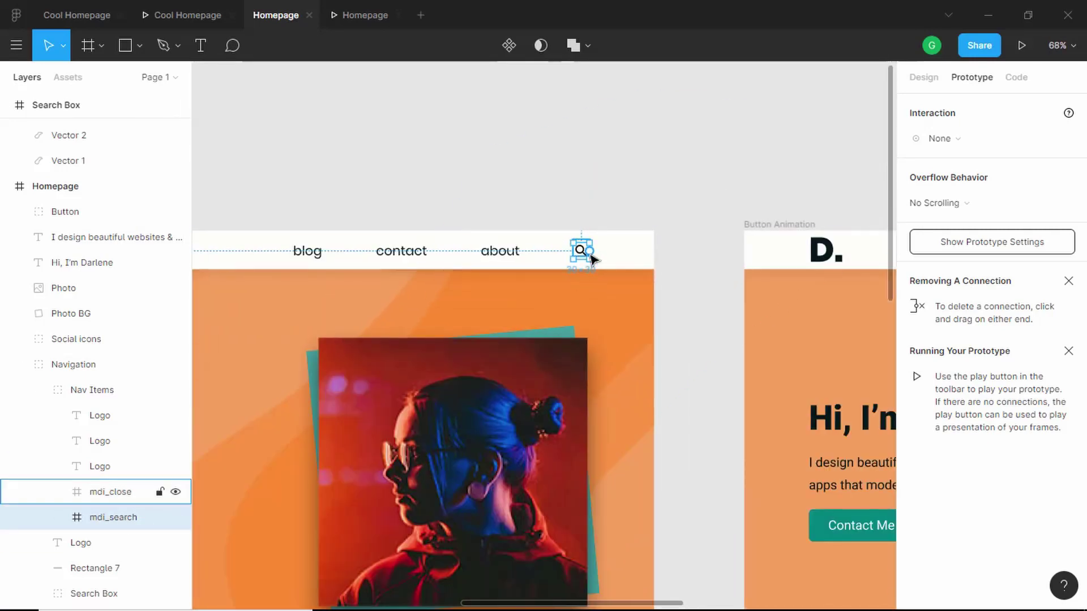
{"action": "left_click_drag", "start_coordinate": [590, 251], "coordinate": [497, 515]}
{"action": "key", "text": "shift+1"}
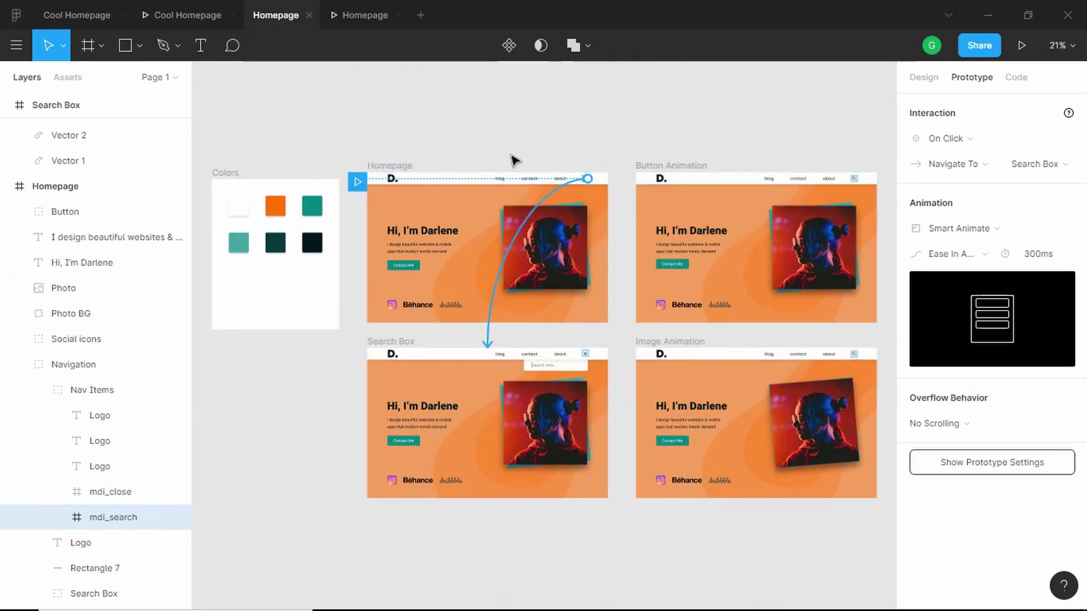
{"action": "left_click", "coordinate": [362, 63]}
- Preview Homepage and toggle the search box open and closed repeatedly with the magnifier and X
{"action": "left_click", "coordinate": [351, 18]}
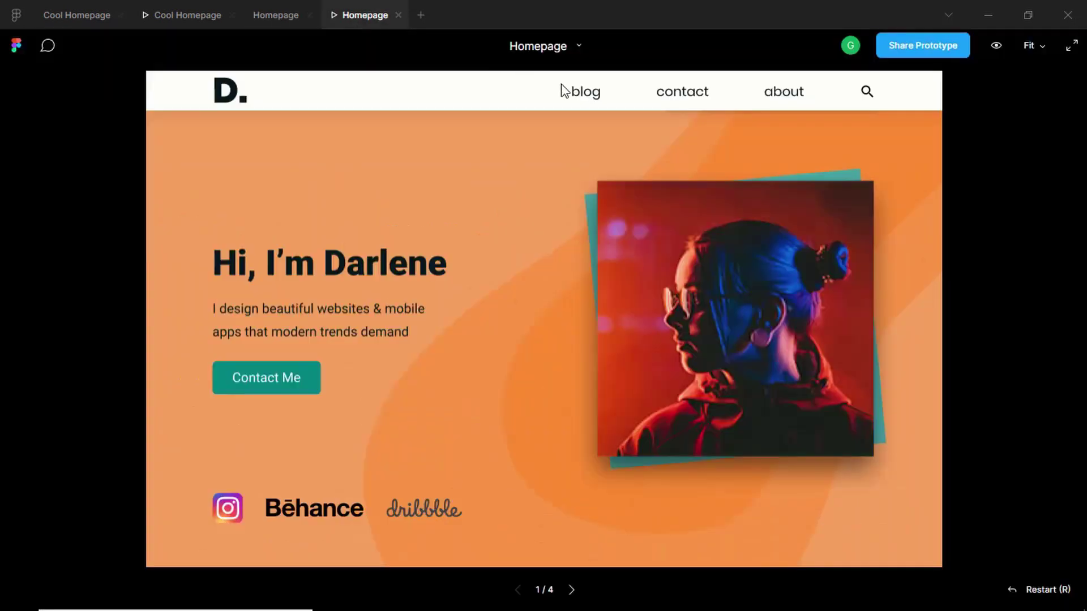
{"action": "left_click", "coordinate": [867, 93]}
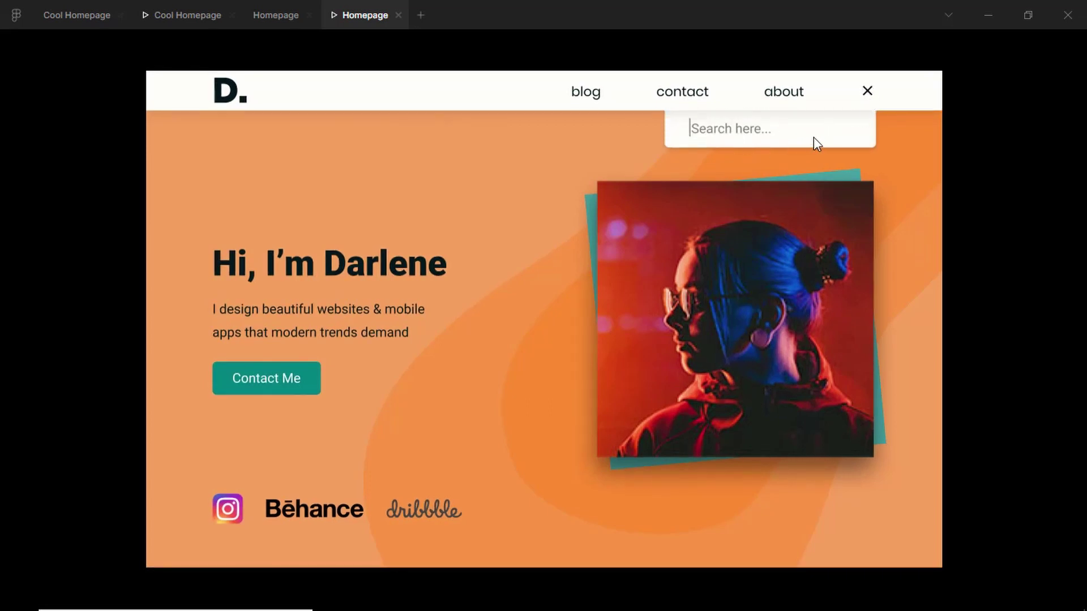
{"action": "left_click", "coordinate": [868, 95]}
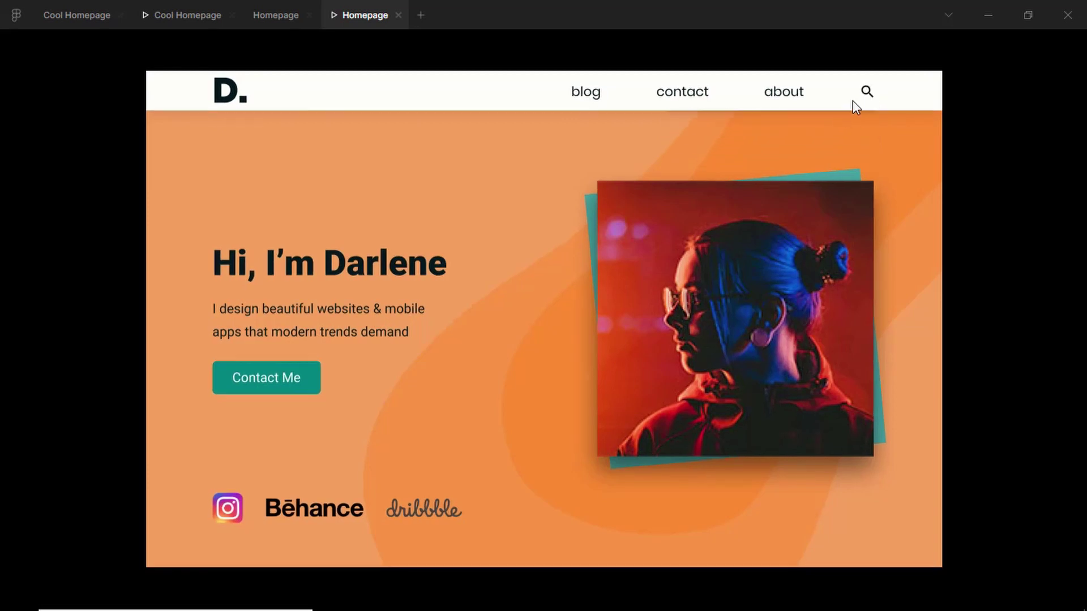
{"action": "left_click", "coordinate": [869, 97]}
{"action": "left_click", "coordinate": [868, 96]}
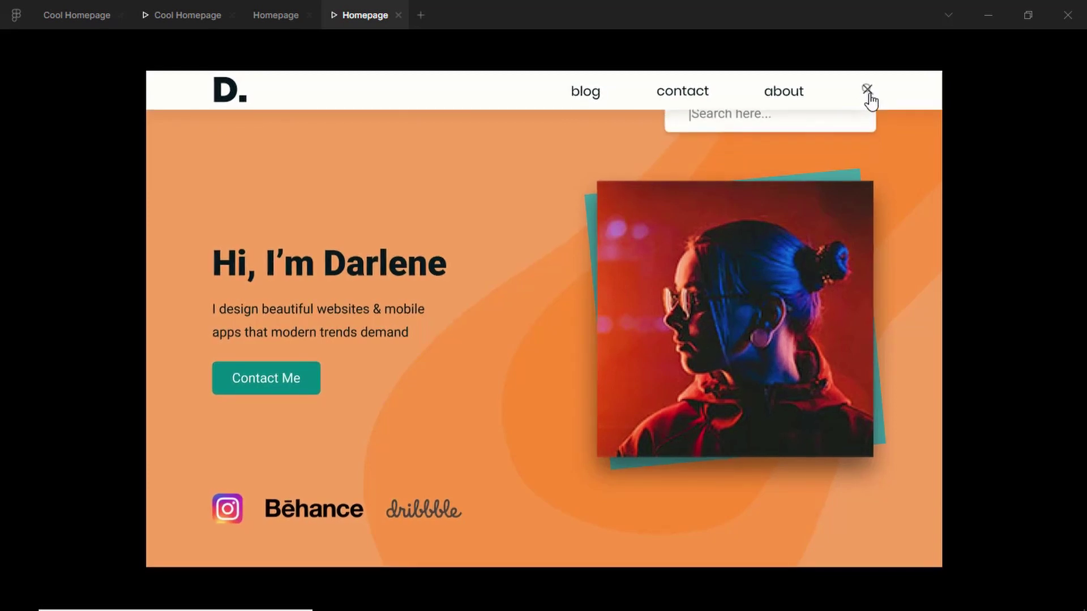
{"action": "left_click", "coordinate": [870, 97]}
{"action": "left_click", "coordinate": [868, 97]}
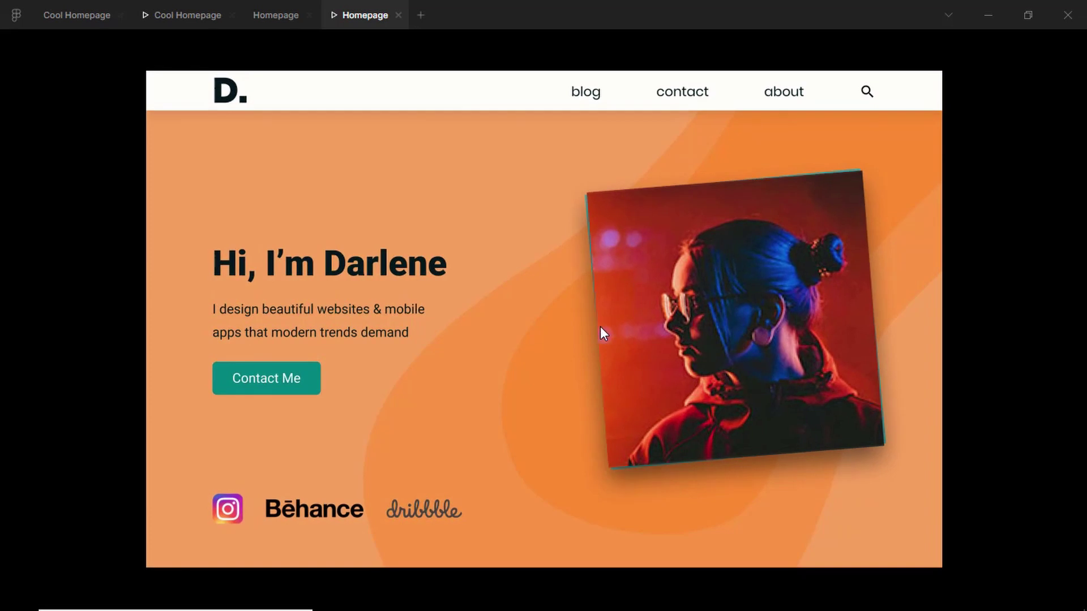
{"action": "left_click", "coordinate": [867, 94]}
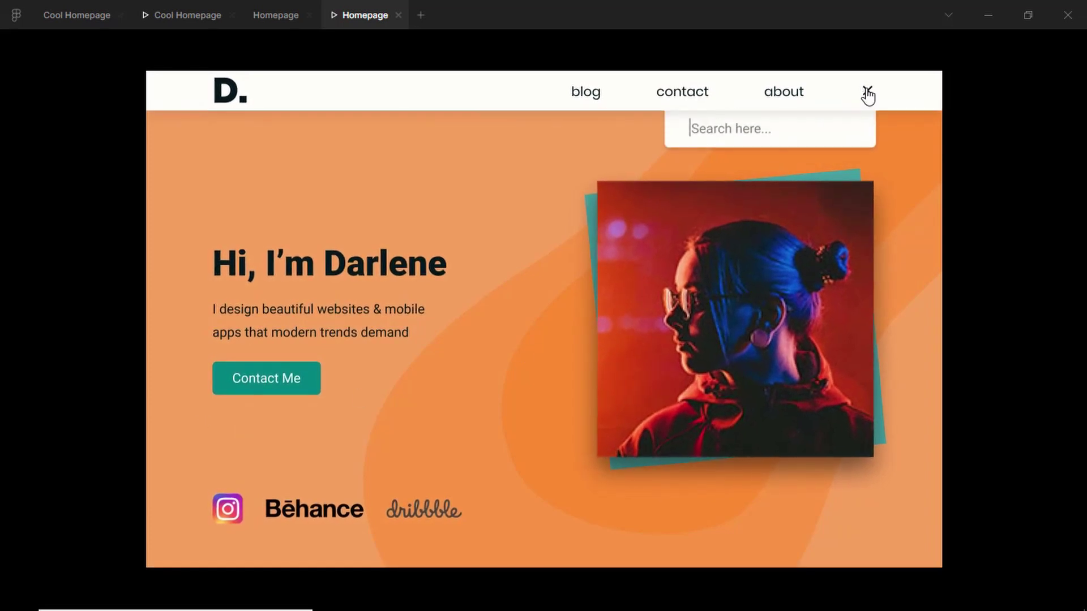
{"action": "left_click", "coordinate": [867, 93]}
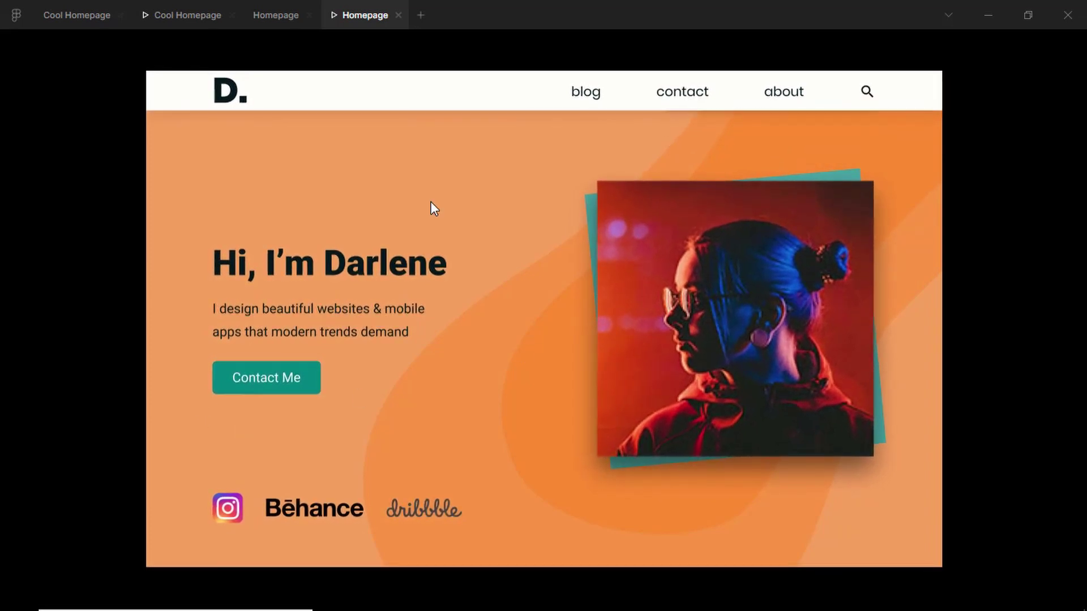